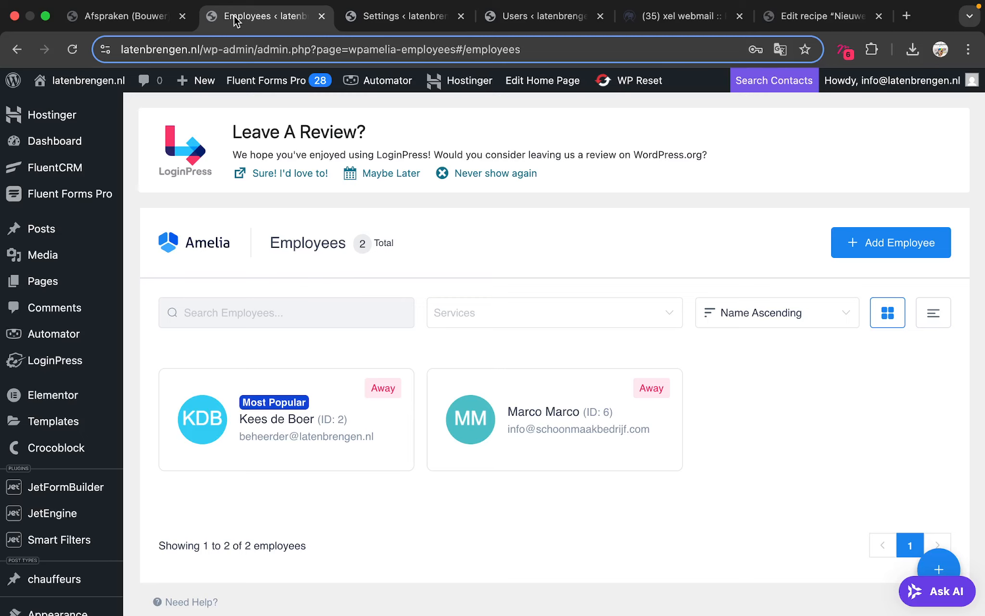
Step: Delete the second employee from the Amelia employee list and confirm the deletion
left_click(503, 391)
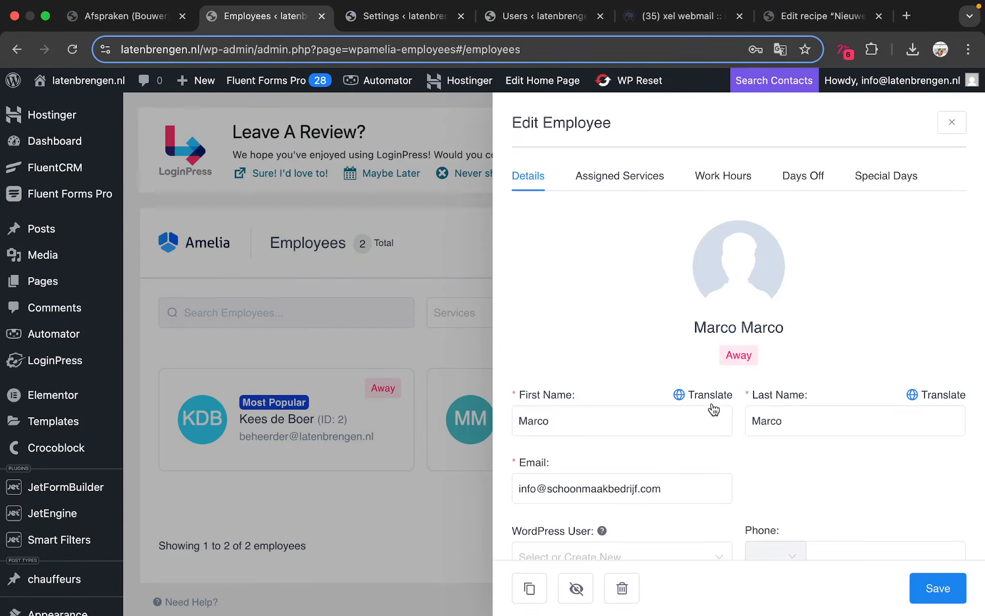
scroll(711, 409, "down", 5)
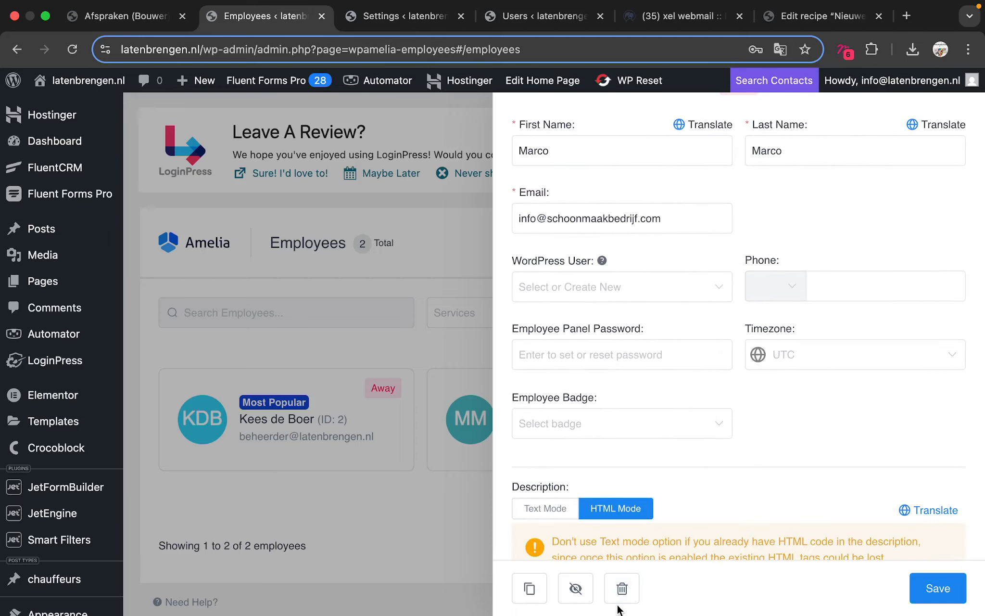
left_click(621, 588)
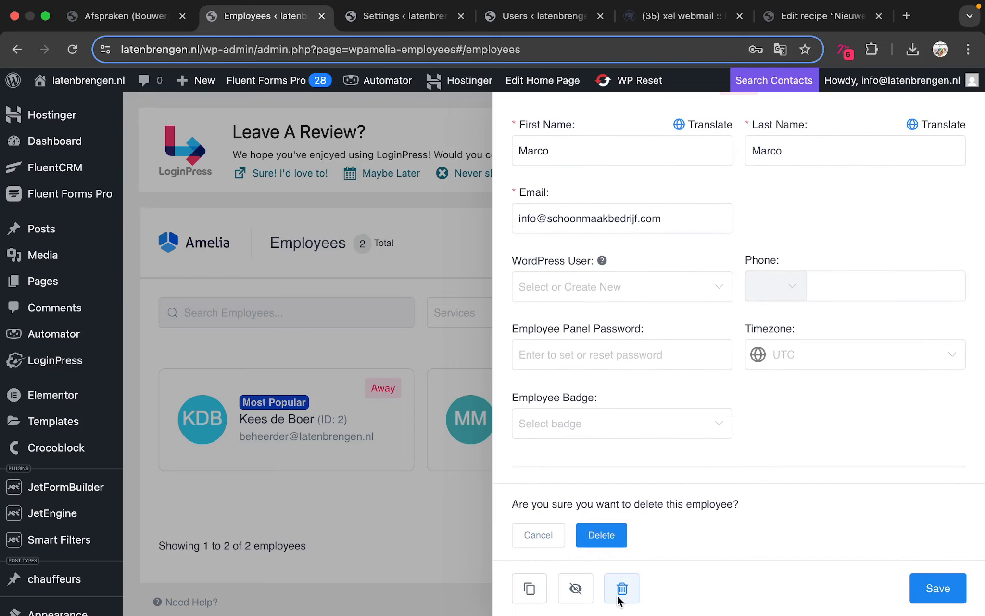
left_click(600, 533)
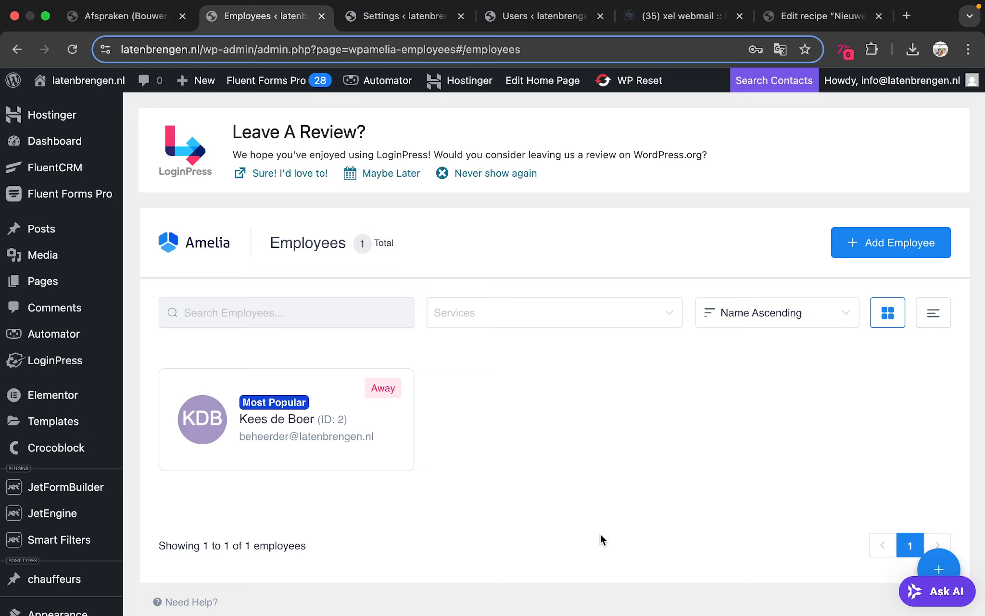
Step: Open the settings overview of the Amelia plugin
scroll(298, 461, "down", 6)
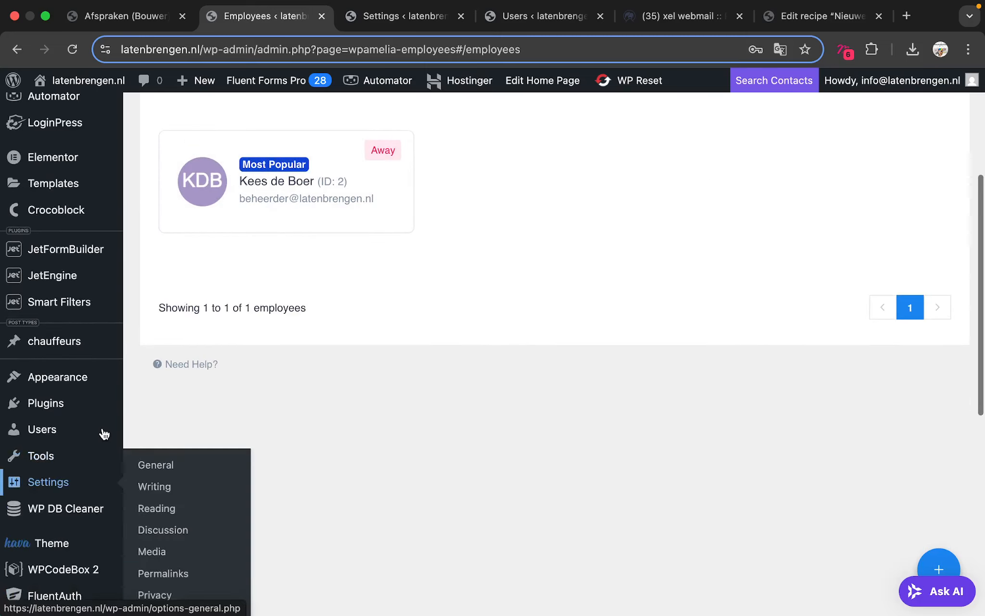
scroll(104, 431, "up", 6)
mouse_move(67, 355)
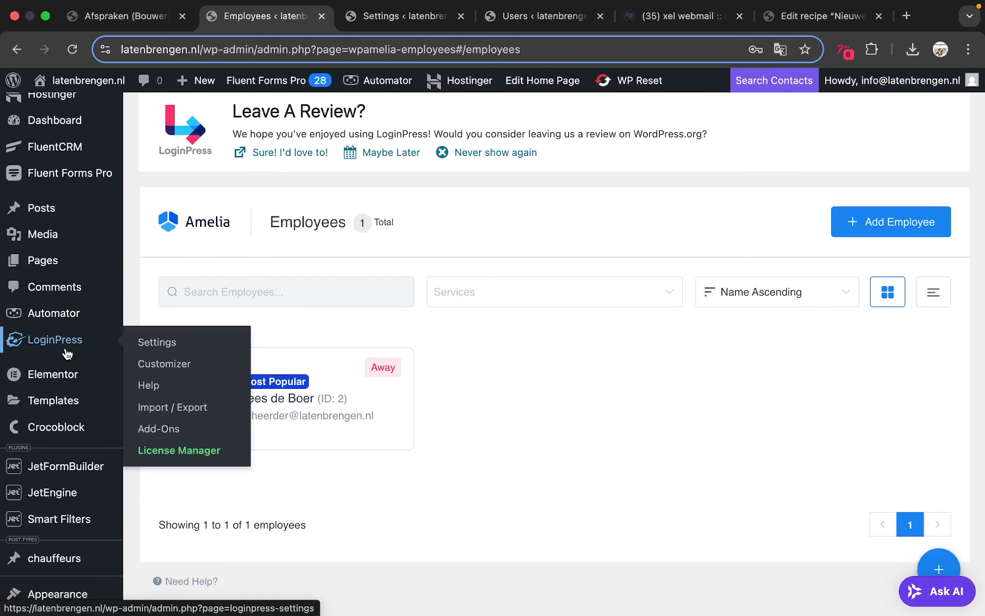
scroll(68, 354, "down", 8)
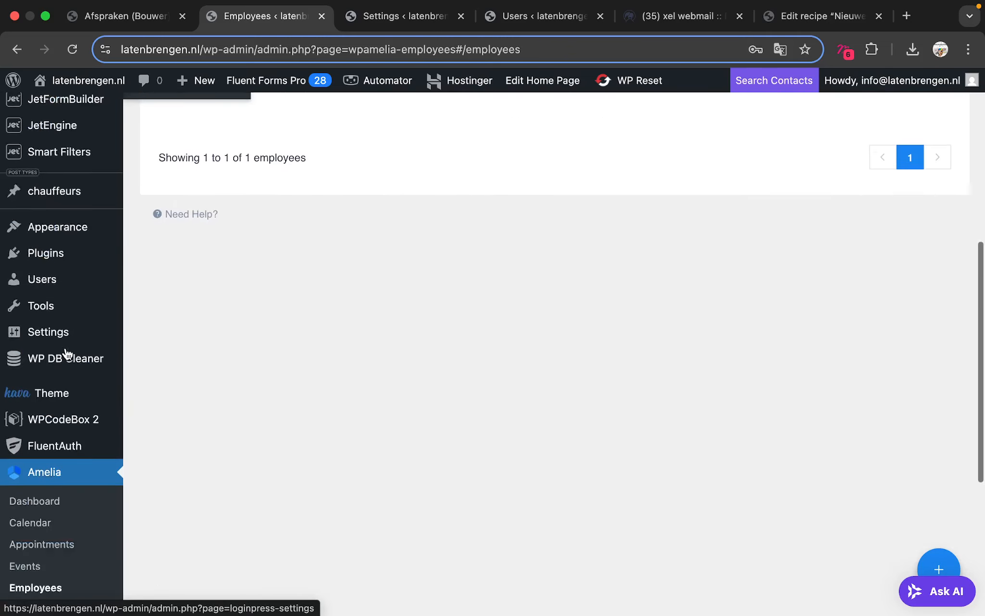
mouse_move(59, 443)
scroll(59, 443, "down", 6)
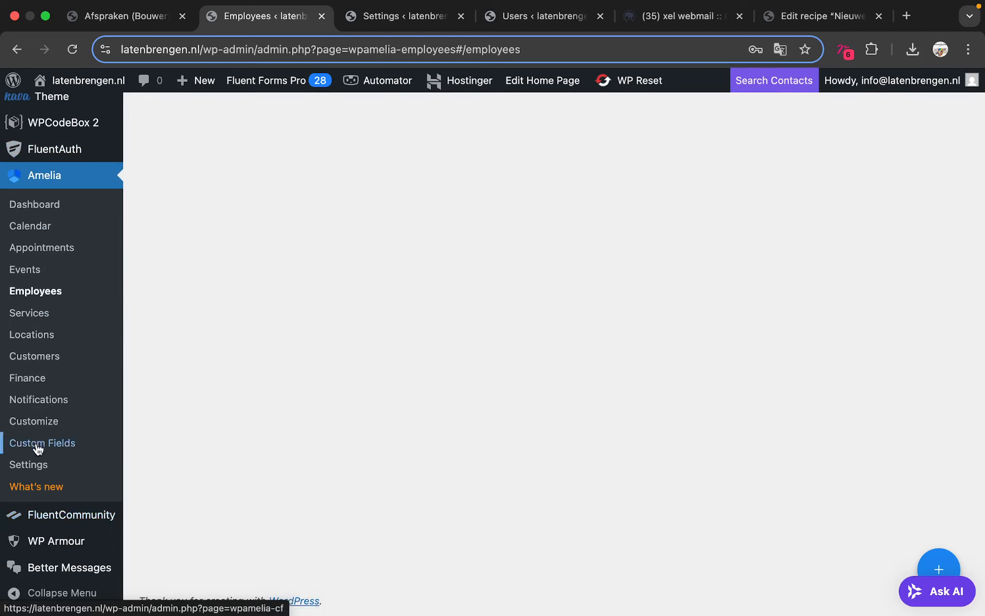
left_click(37, 462)
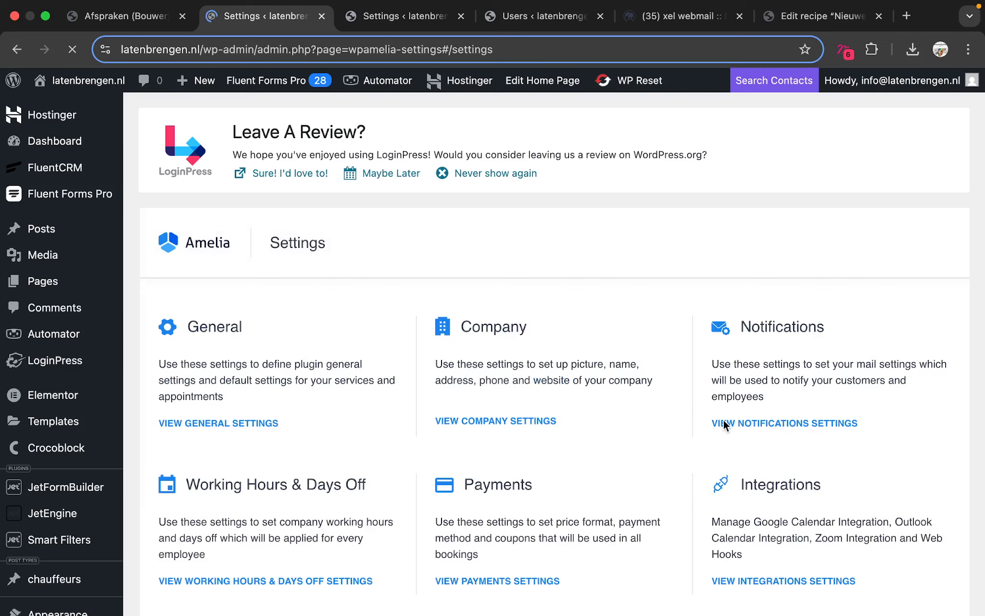
Step: Review the available mail services in Amelia's notification settings, then close them without changes
left_click(736, 424)
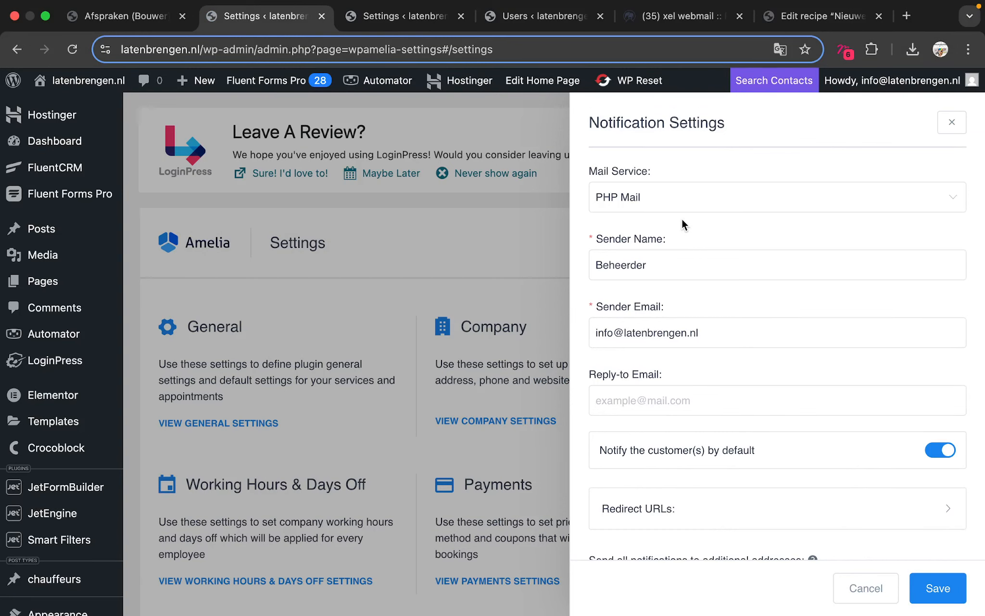
left_click(678, 200)
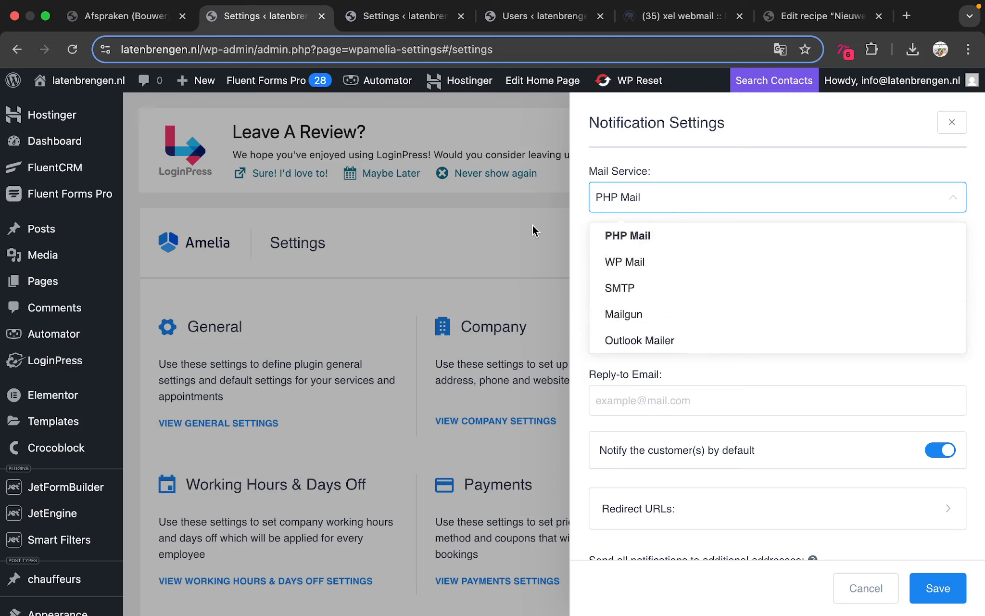
left_click(558, 222)
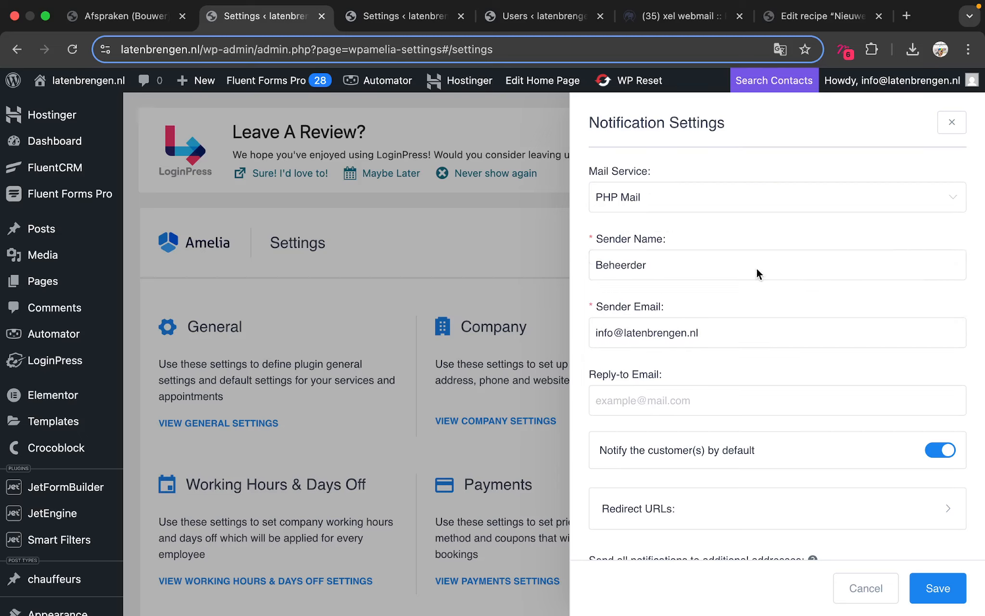
left_click(952, 123)
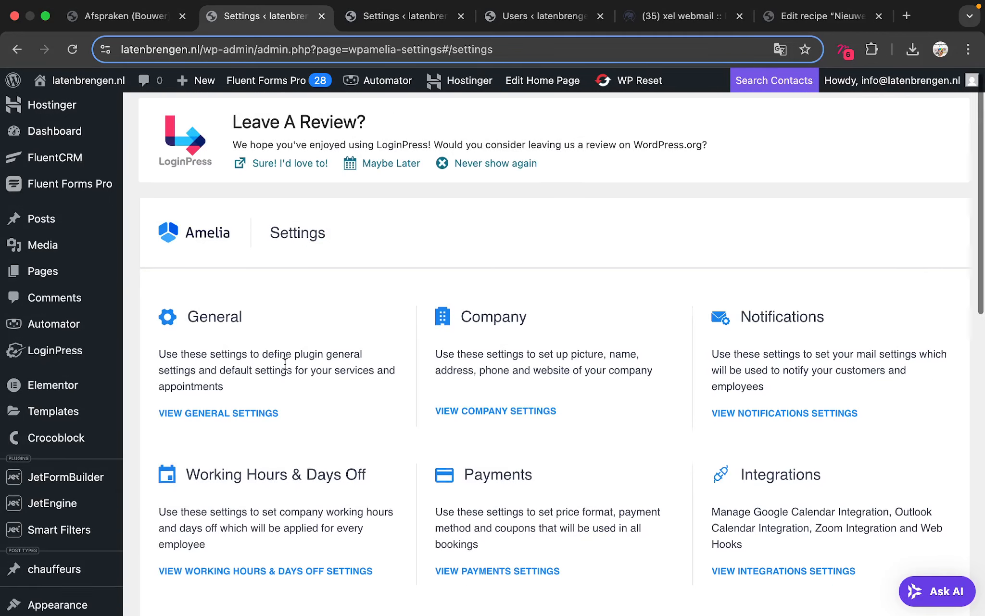
Step: Review the employee permissions and the employee panel page URL in Amelia's roles settings, then close them
scroll(288, 361, "down", 9)
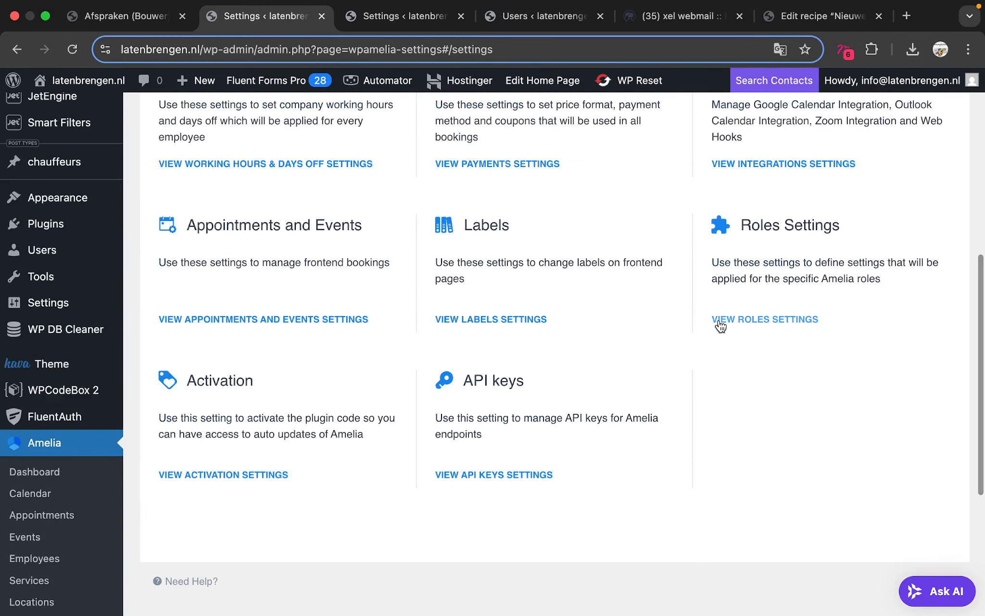
left_click(727, 320)
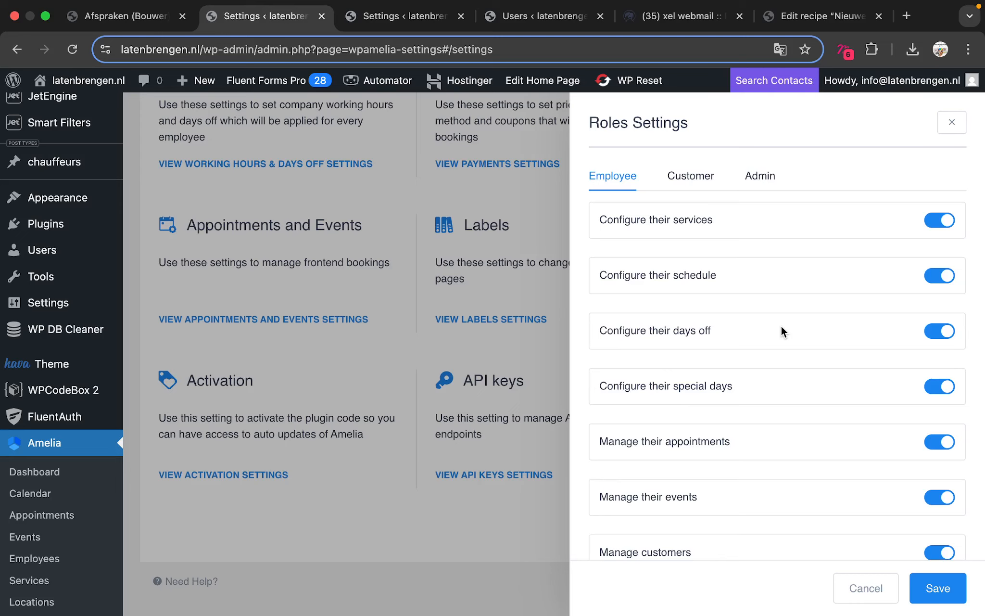
scroll(781, 330, "down", 5)
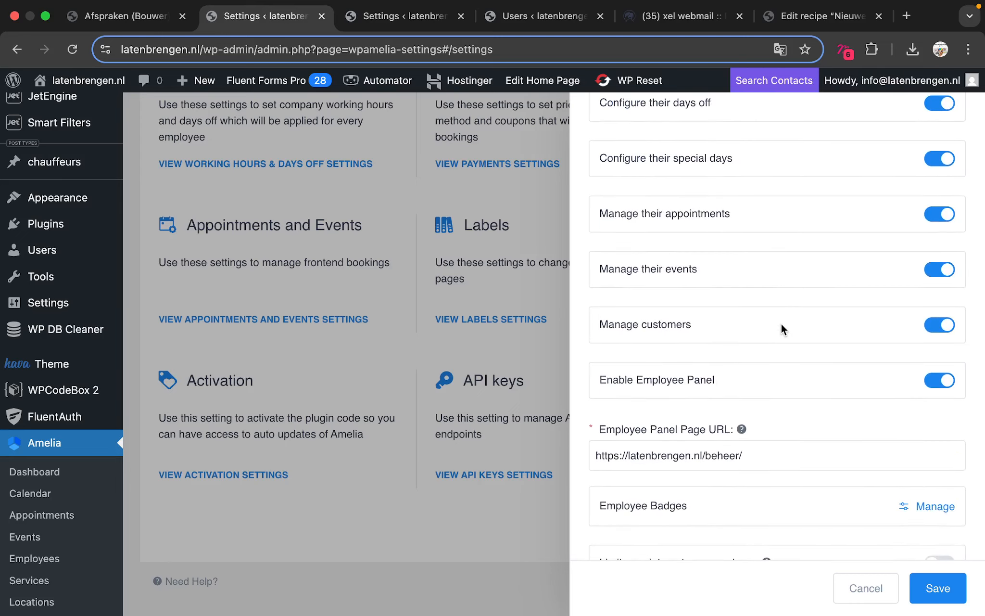
scroll(781, 329, "down", 3)
scroll(781, 329, "up", 3)
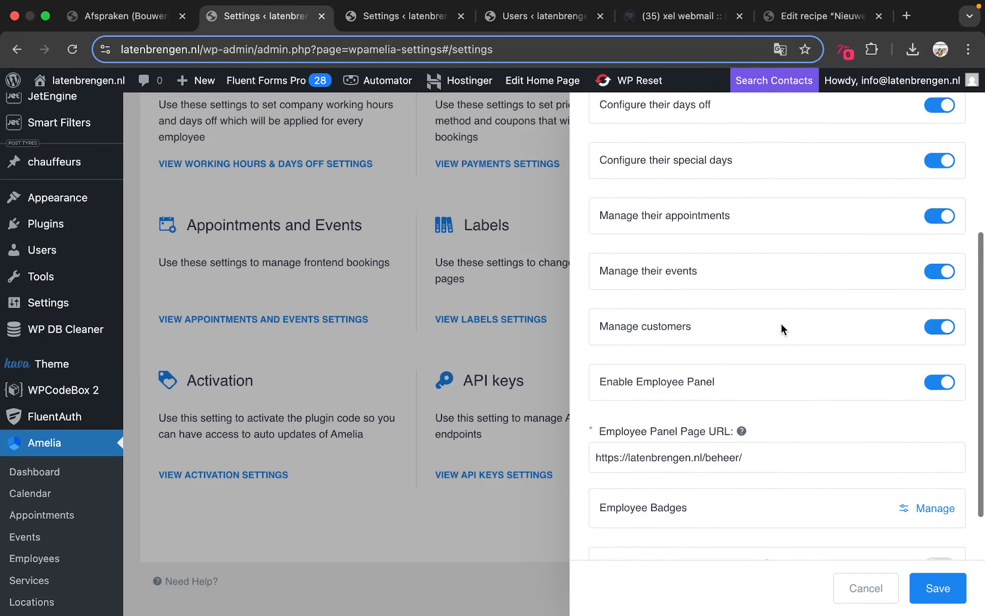
scroll(807, 356, "up", 5)
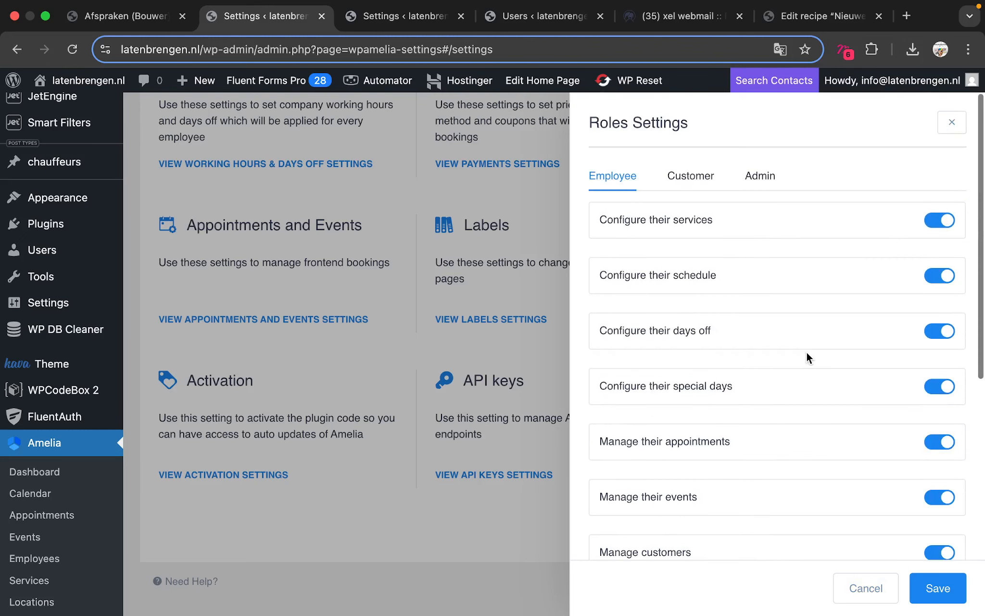
left_click(952, 123)
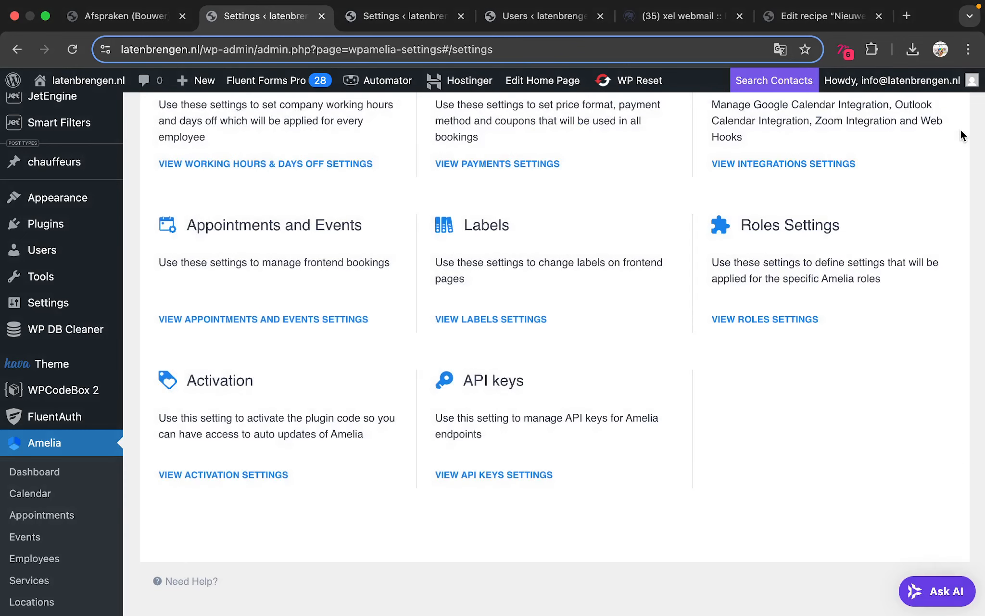
Step: View Amelia's API keys settings, highlight the API base URL, and close the settings
left_click(477, 474)
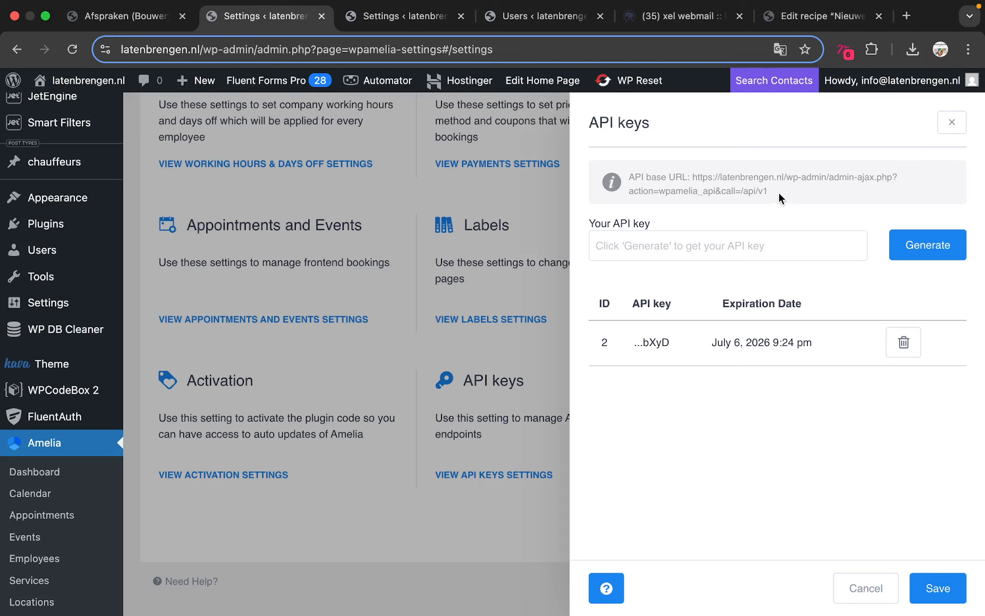
left_click_drag(778, 191, 694, 177)
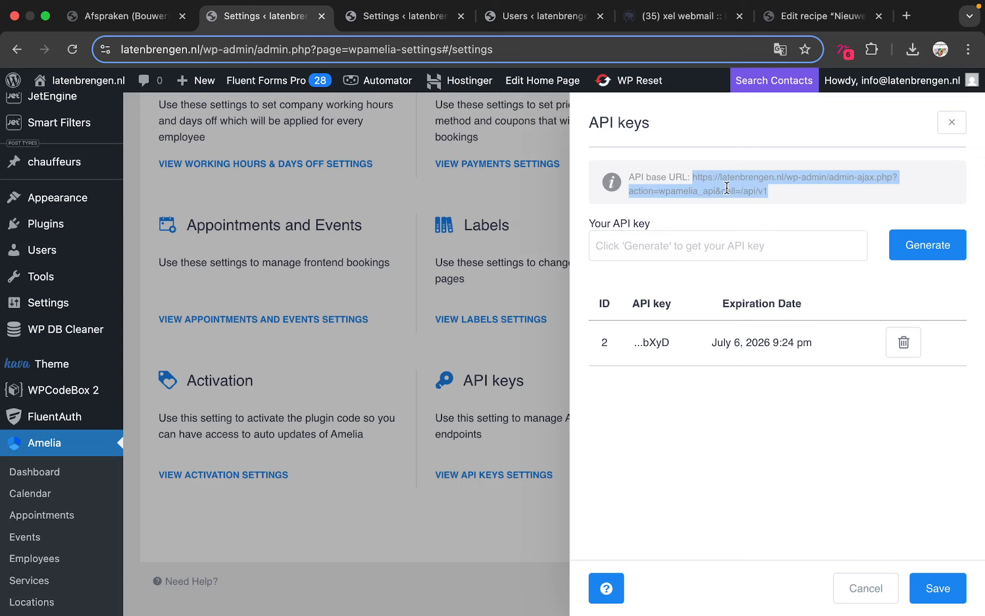
left_click(952, 124)
scroll(384, 398, "up", 5)
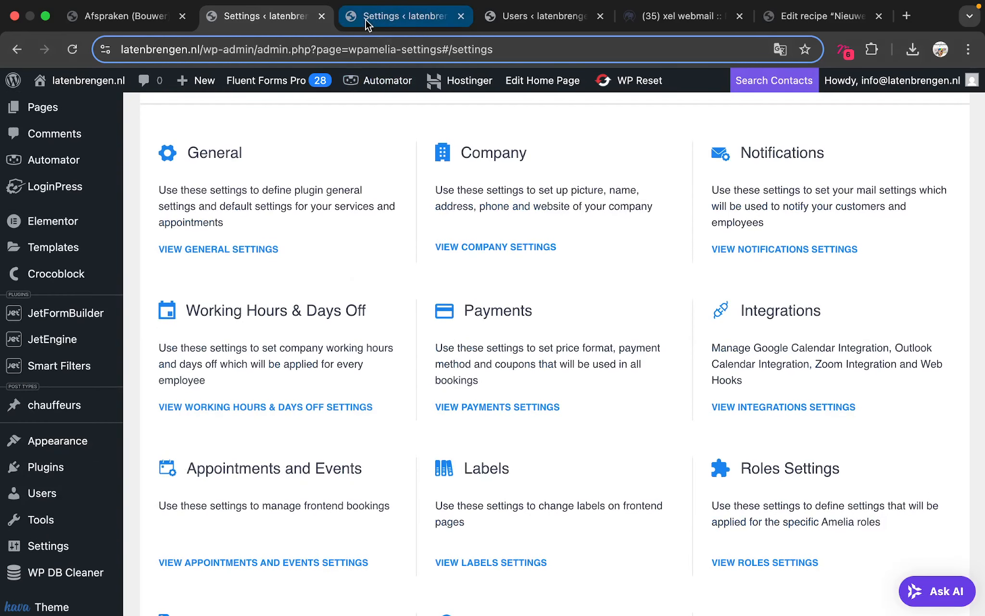
Step: Switch to the other open Amelia settings page and open the Fluent Forms Pro forms list from there
left_click(366, 23)
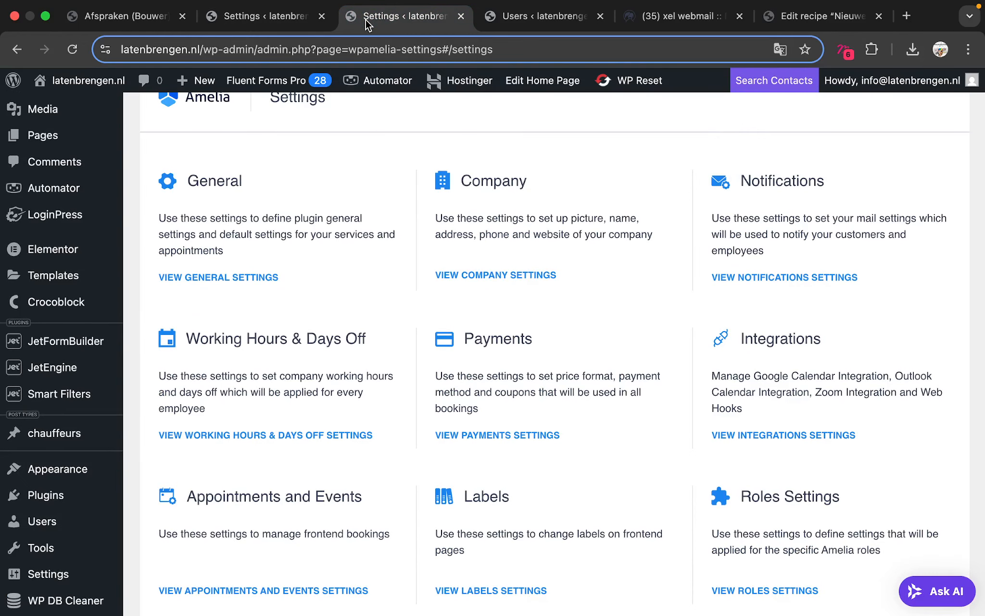
scroll(44, 345, "down", 2)
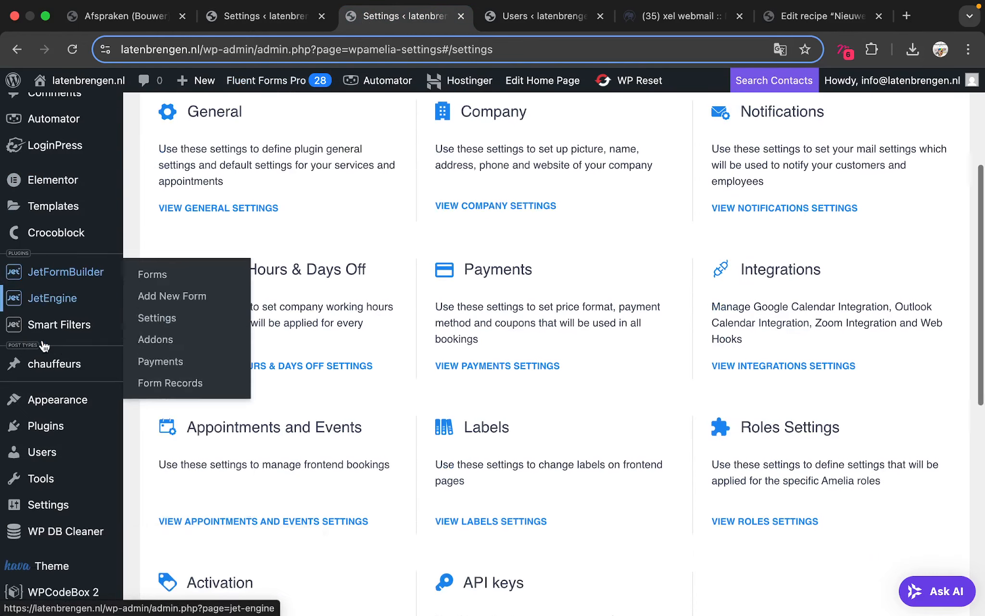
scroll(44, 346, "down", 10)
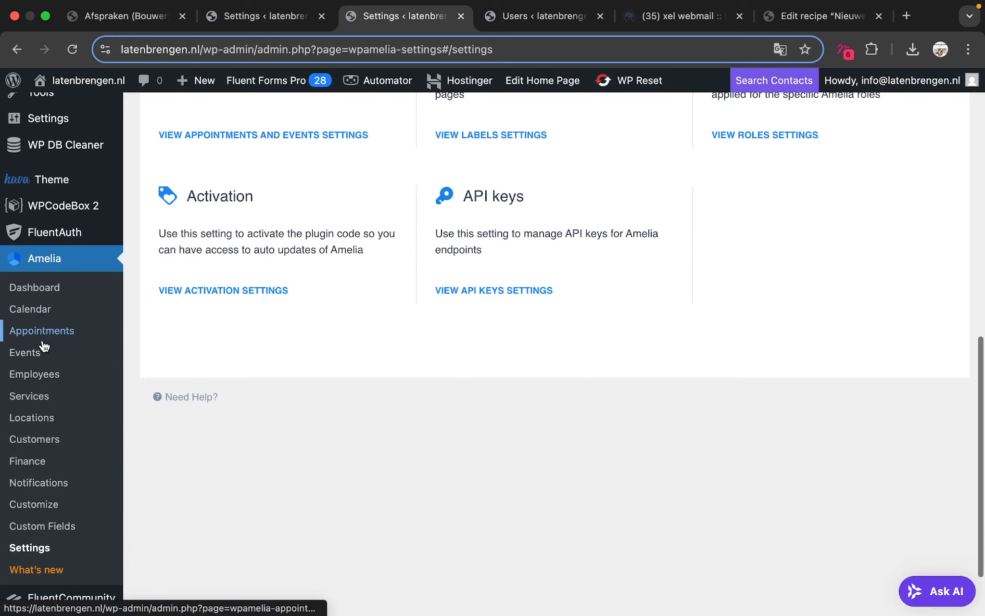
scroll(44, 345, "up", 12)
scroll(44, 345, "up", 3)
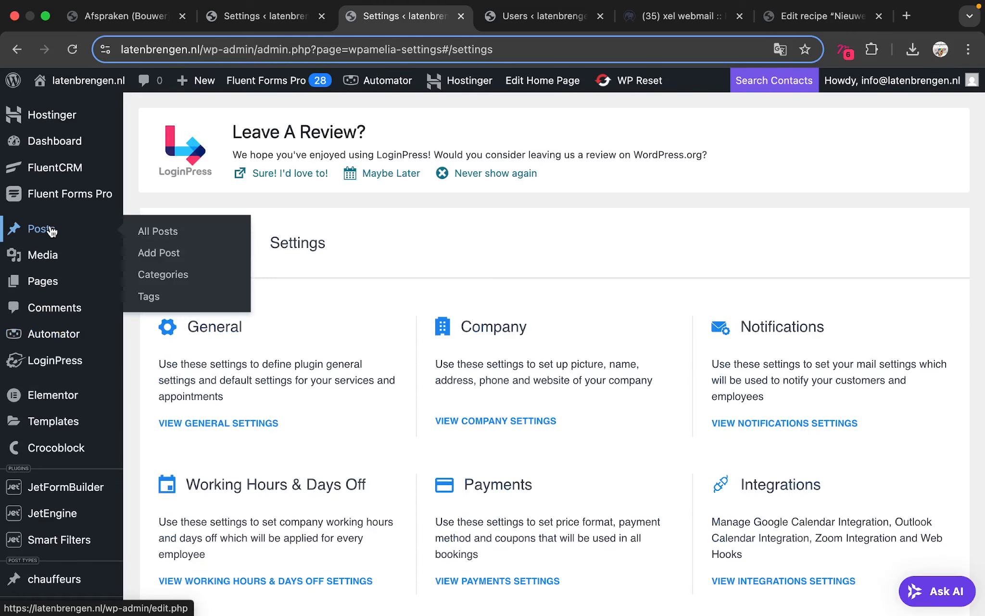
mouse_move(55, 164)
mouse_move(72, 195)
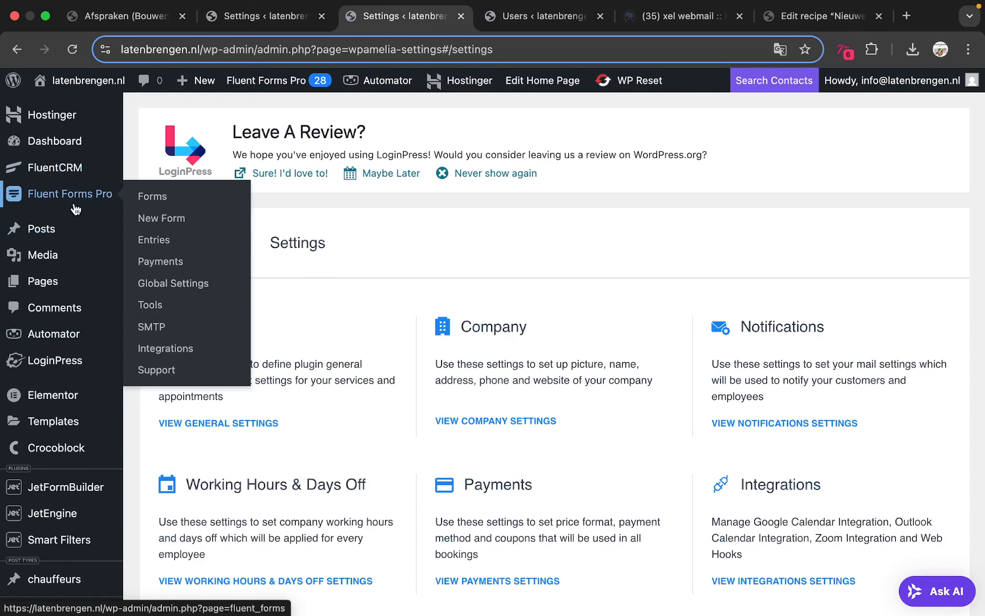
left_click(141, 201)
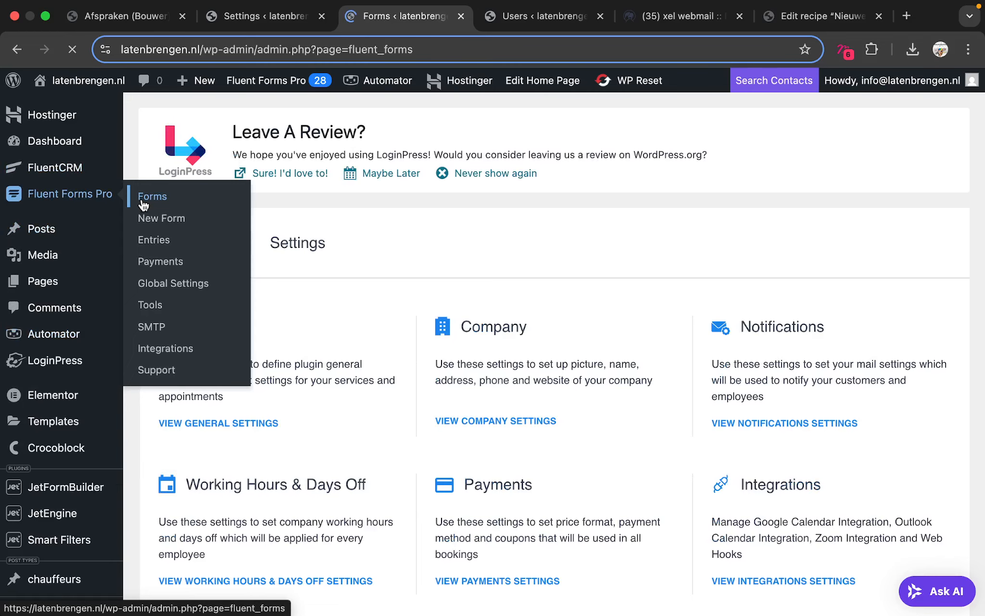
Step: Open the form "Amillia inplo" in the form editor
scroll(204, 323, "down", 1)
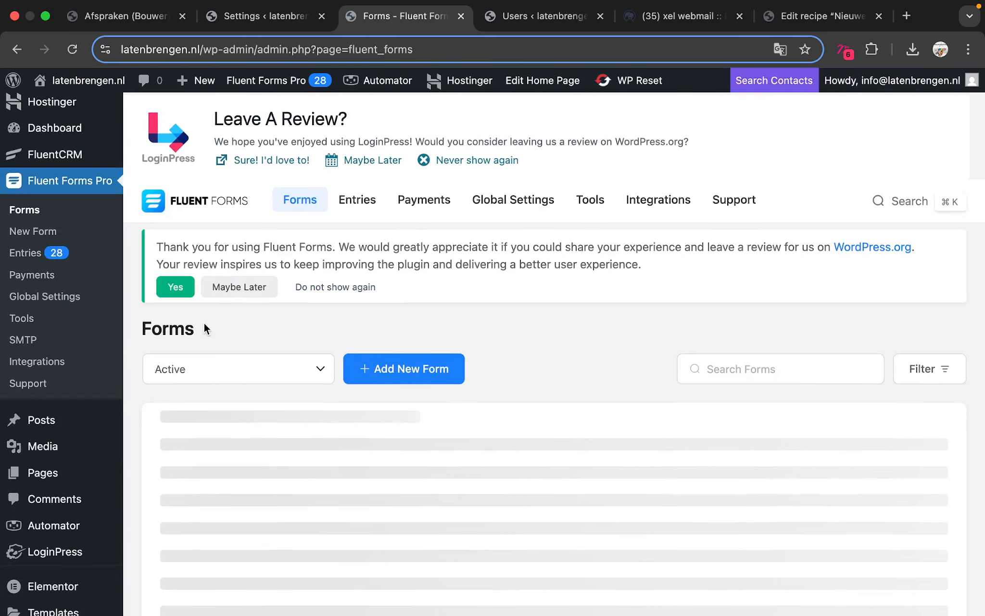
scroll(203, 322, "down", 5)
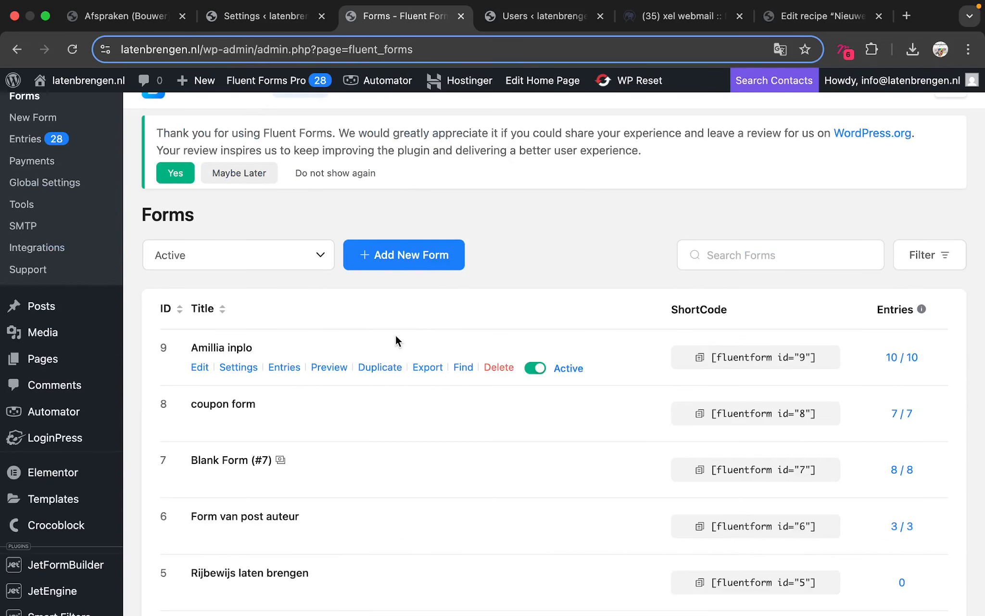
left_click(198, 367)
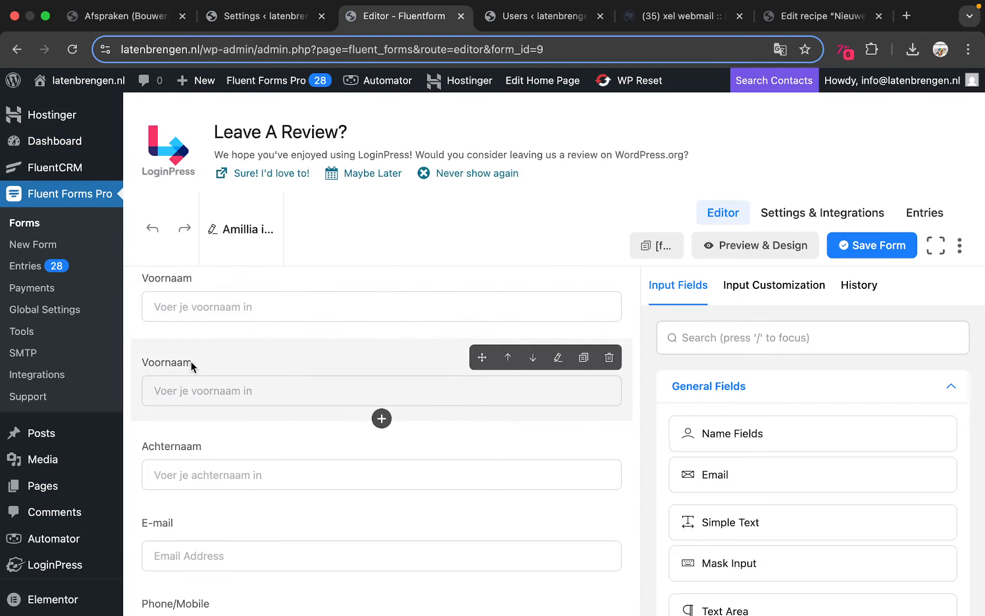
Step: Review the fields of the form and open the customization options of the hidden field above the submit button
scroll(265, 399, "down", 2)
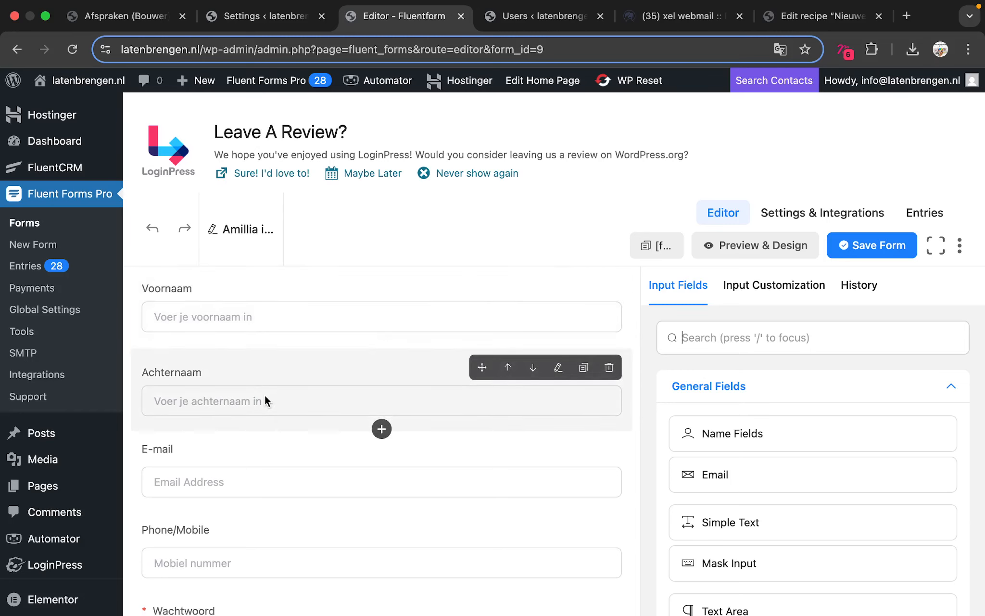
scroll(266, 397, "down", 4)
scroll(264, 393, "down", 1)
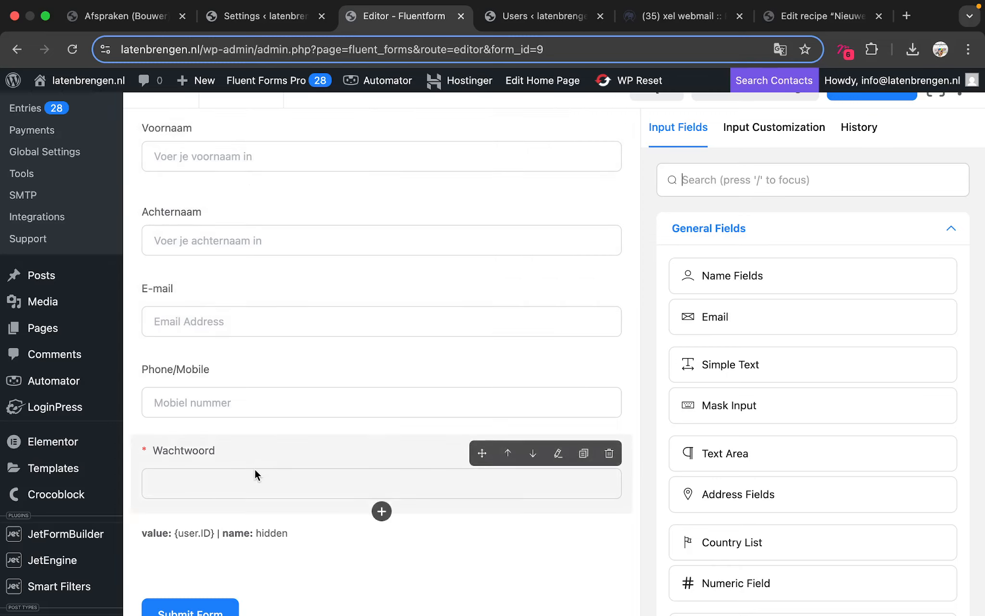
scroll(255, 463, "down", 3)
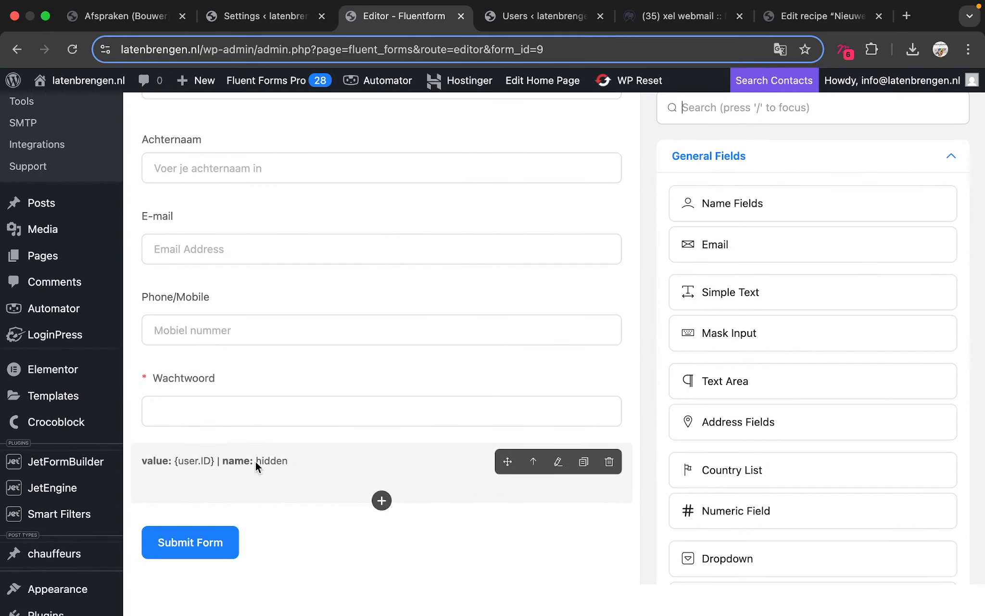
left_click(255, 461)
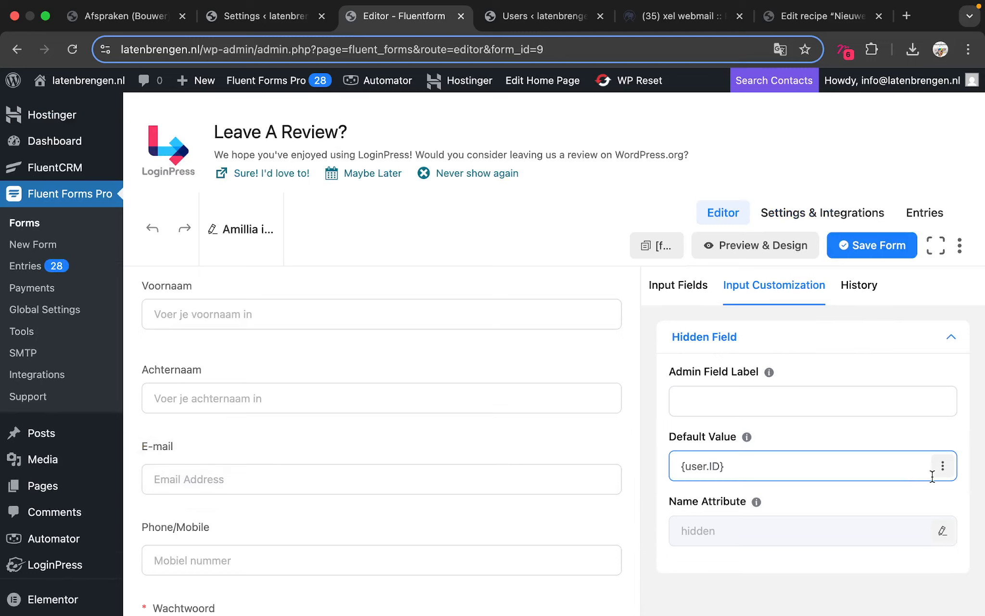
Step: View the dynamic values available for the hidden field's default value and close the list
left_click(947, 472)
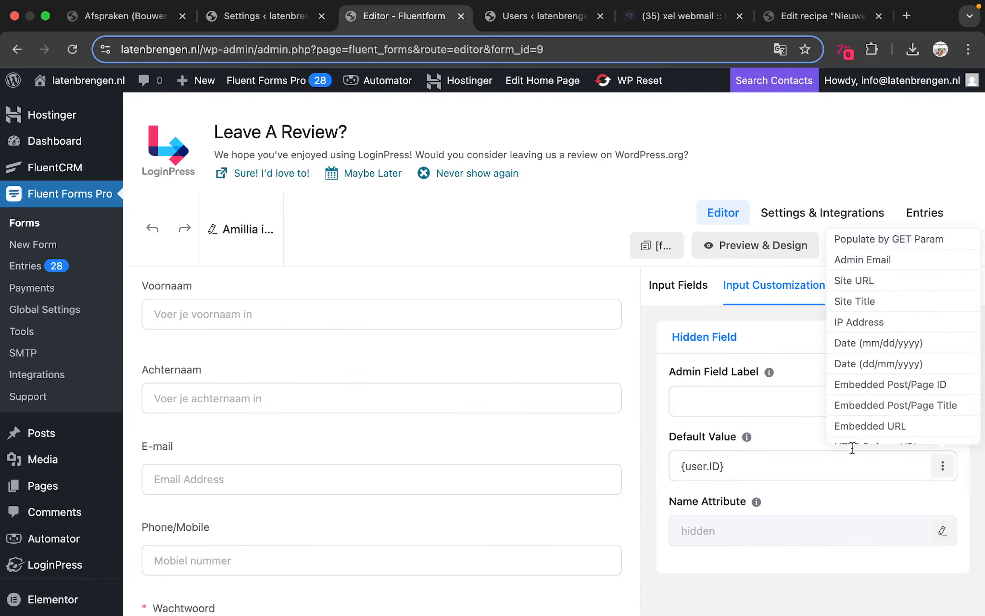
left_click(767, 471)
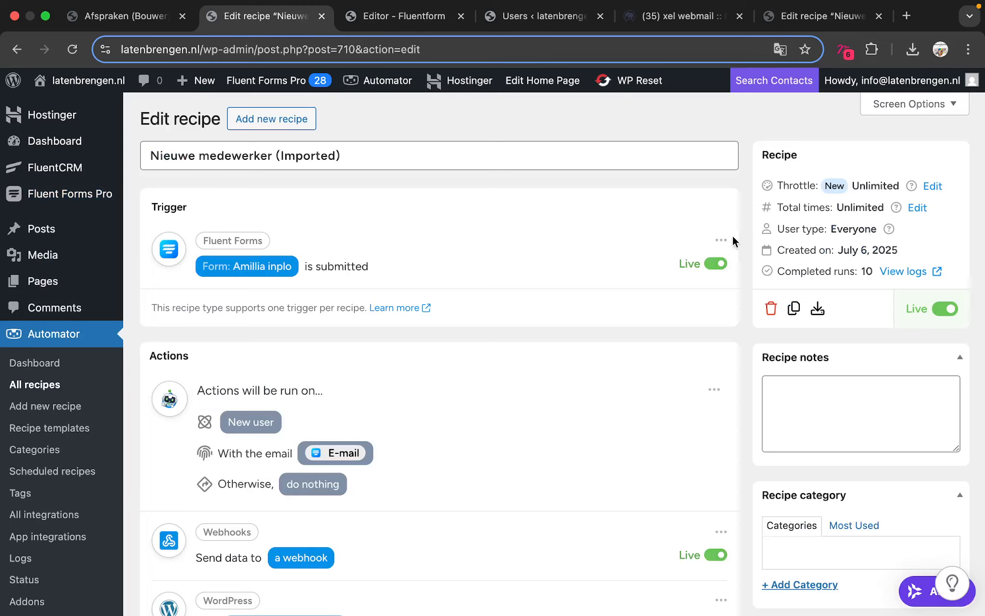
Step: In the "Nieuwe medewerker (Imported)" recipe, view the form choices of the Fluent Forms trigger and close its settings without saving
left_click(274, 268)
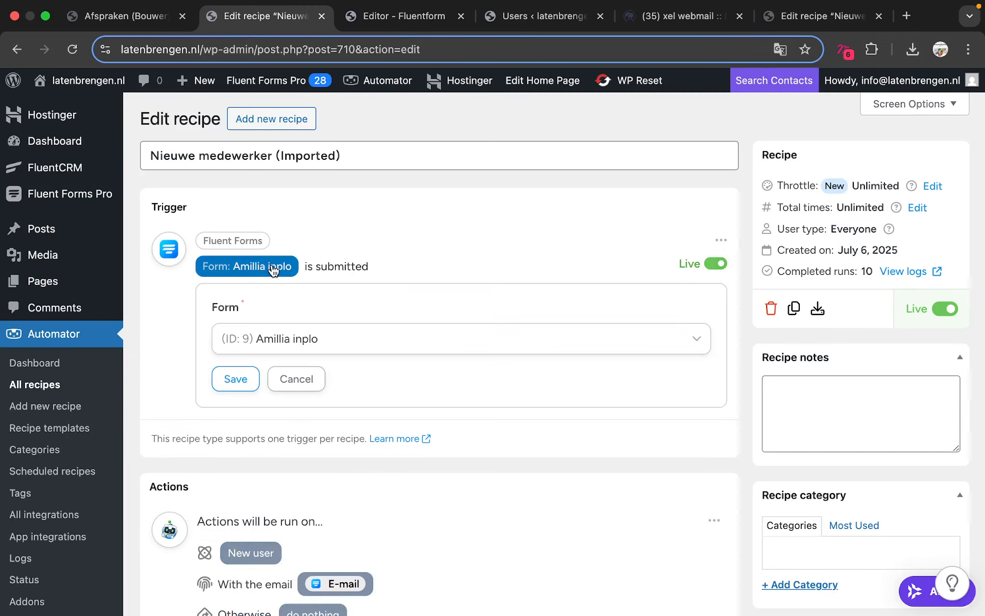
left_click(324, 341)
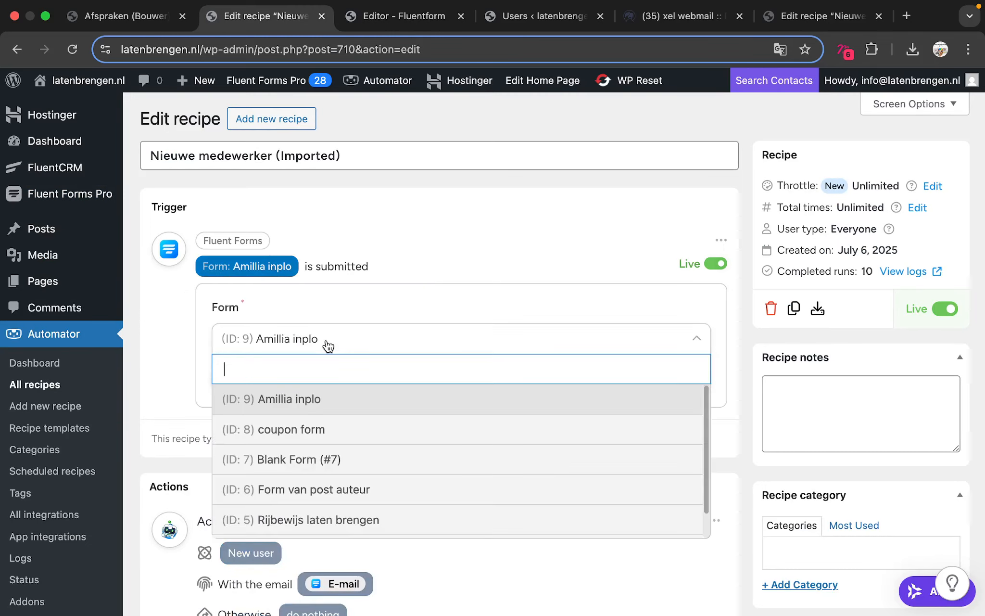
left_click(330, 313)
scroll(330, 310, "down", 1)
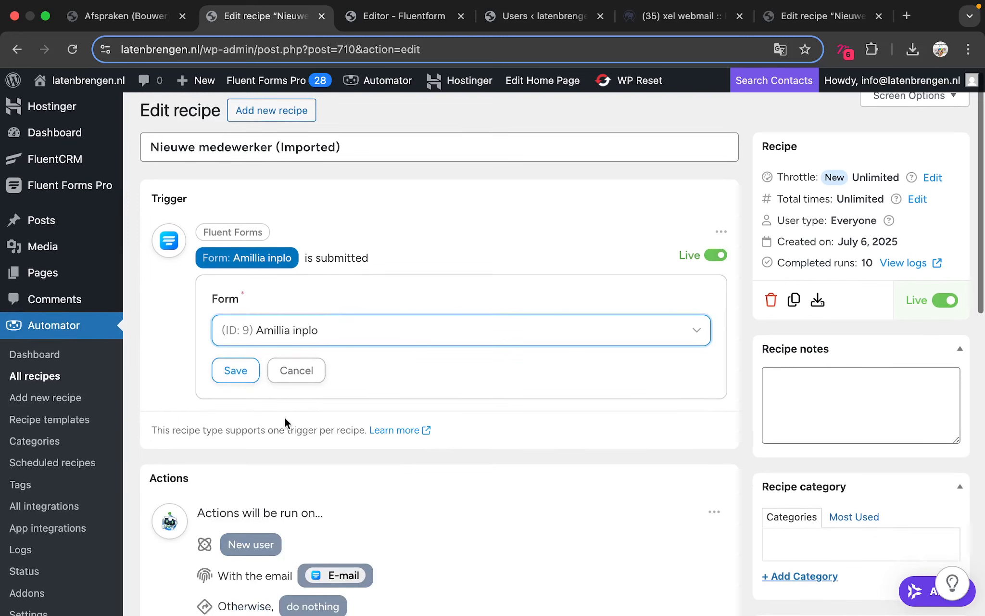
left_click(295, 370)
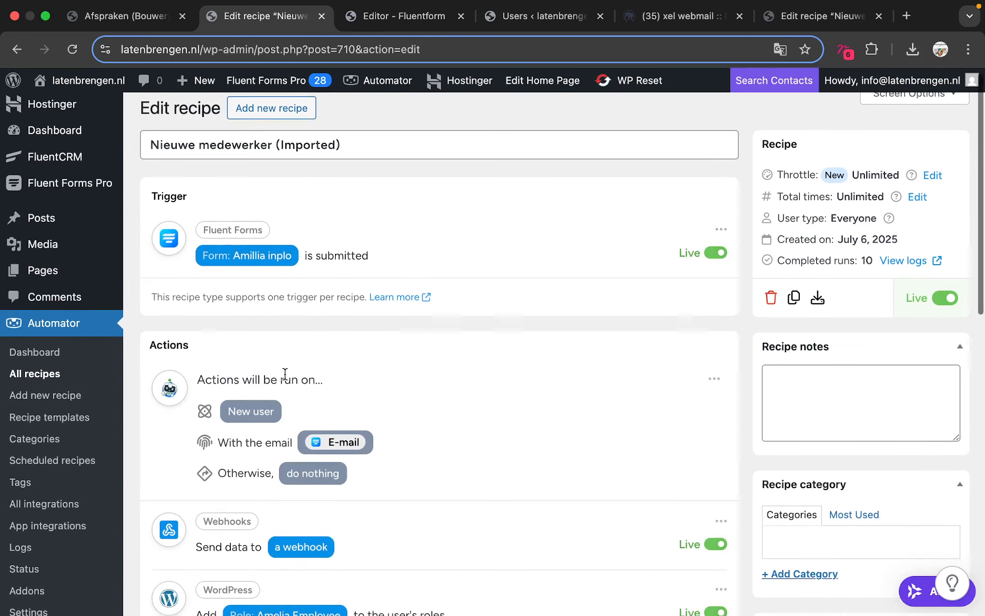
Step: Open the new user data settings in the recipe's actions and view the tokens available for First name
scroll(287, 379, "down", 1)
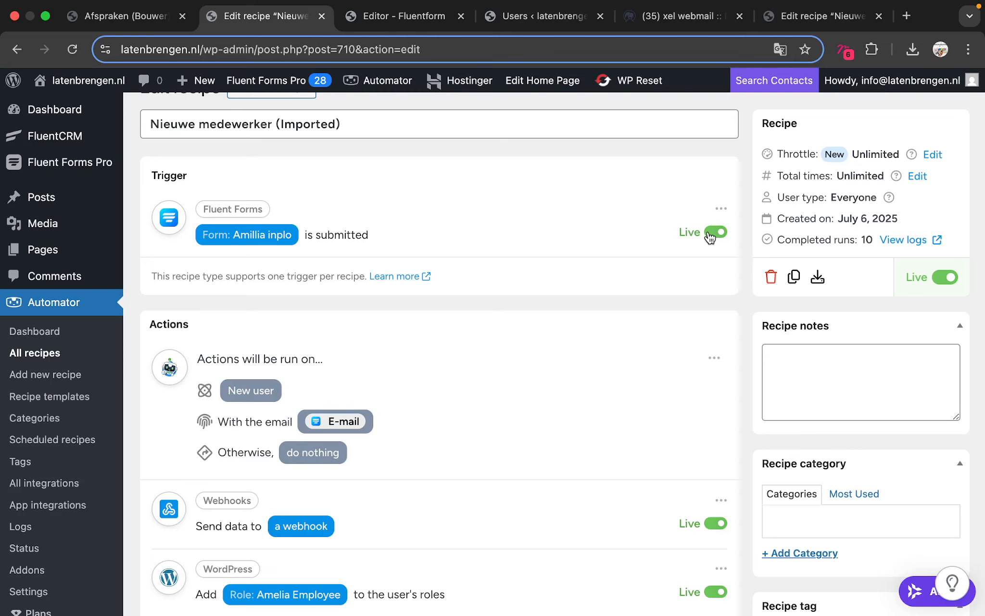
scroll(617, 280, "down", 2)
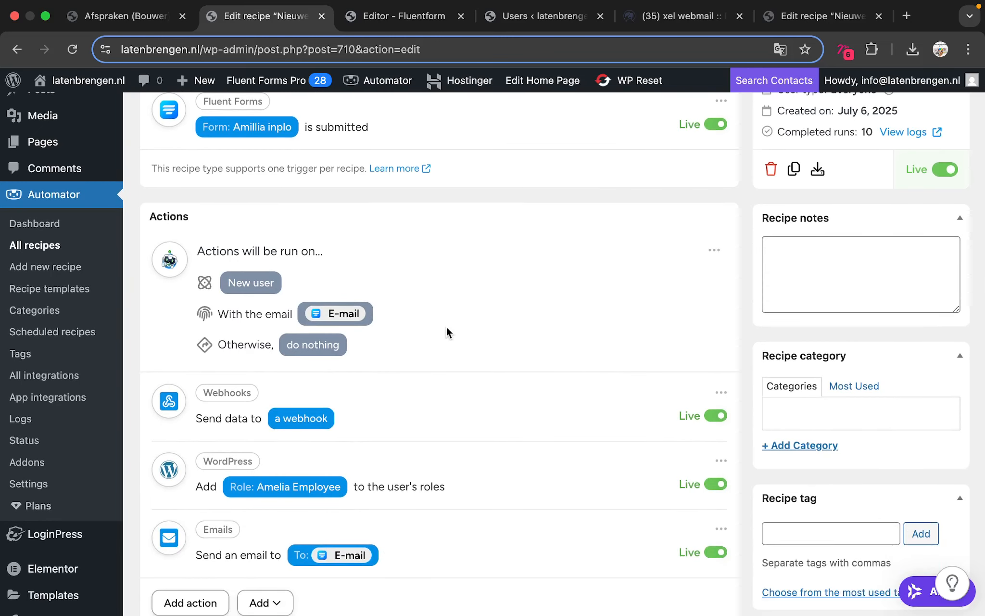
left_click(355, 318)
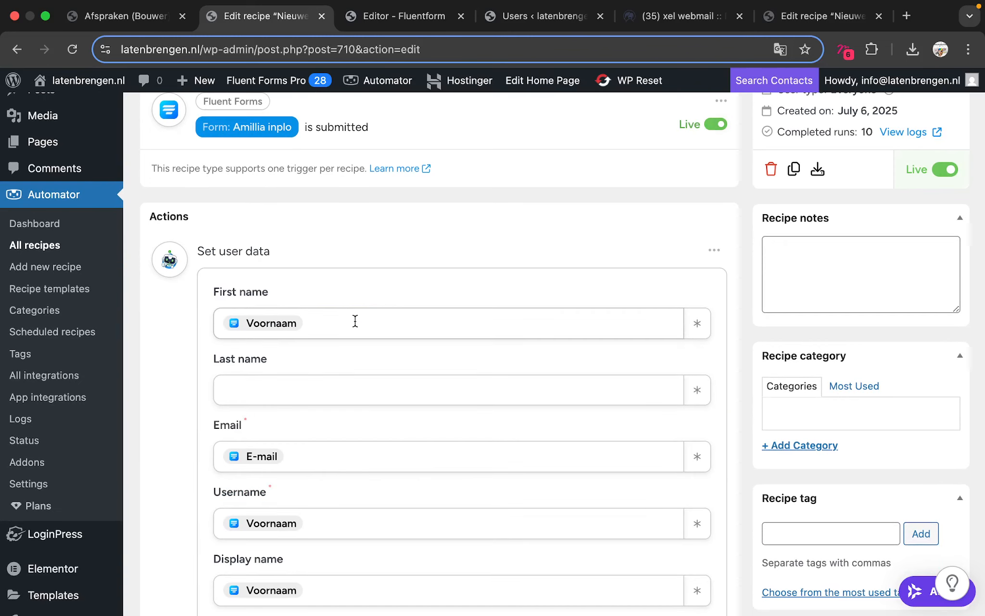
scroll(355, 321, "down", 1)
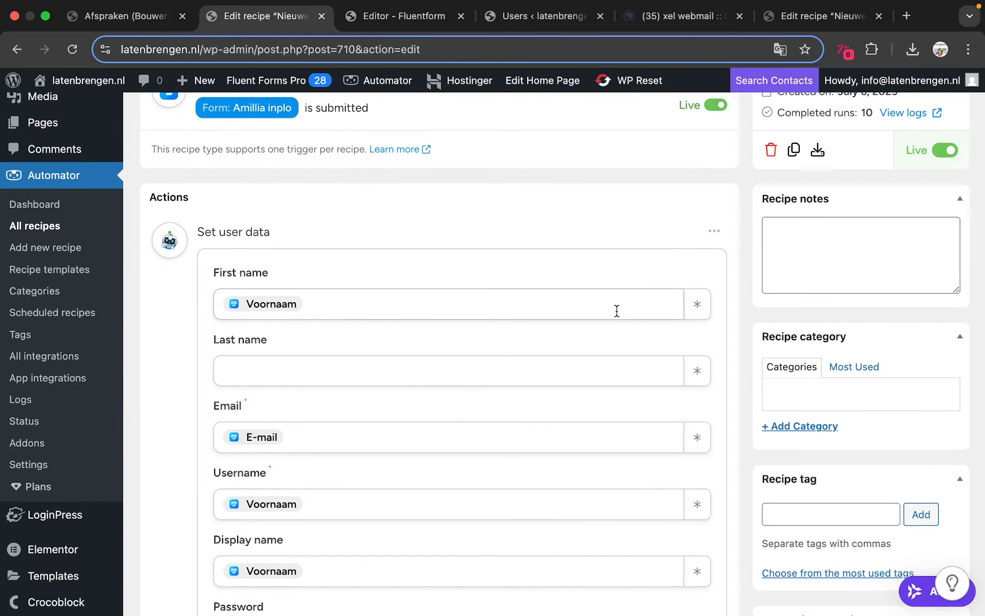
left_click(695, 310)
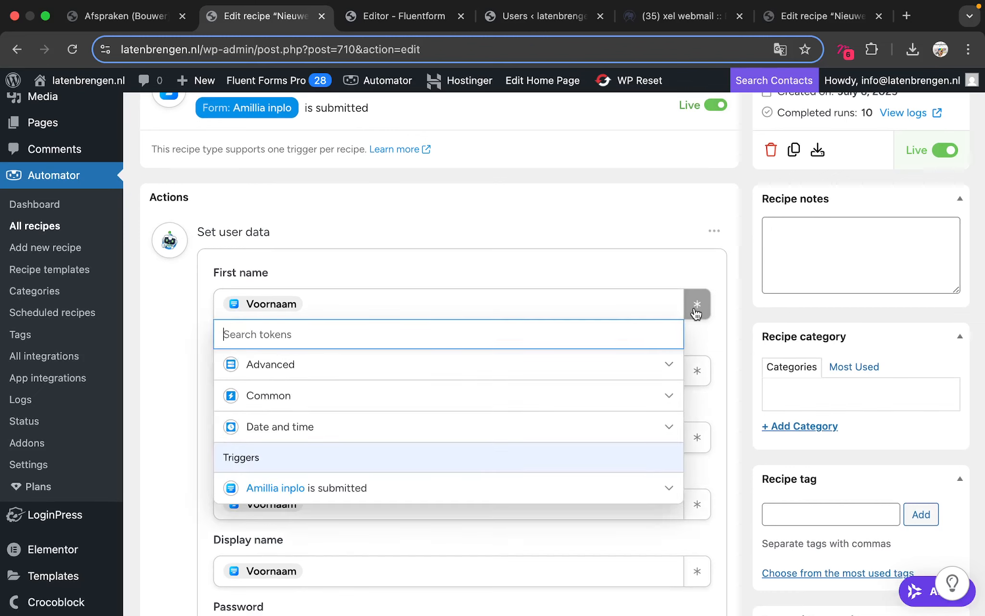
left_click(605, 252)
Step: Review the user data mappings, role, login option and existing-user handling, and close the settings without saving
scroll(445, 479, "down", 1)
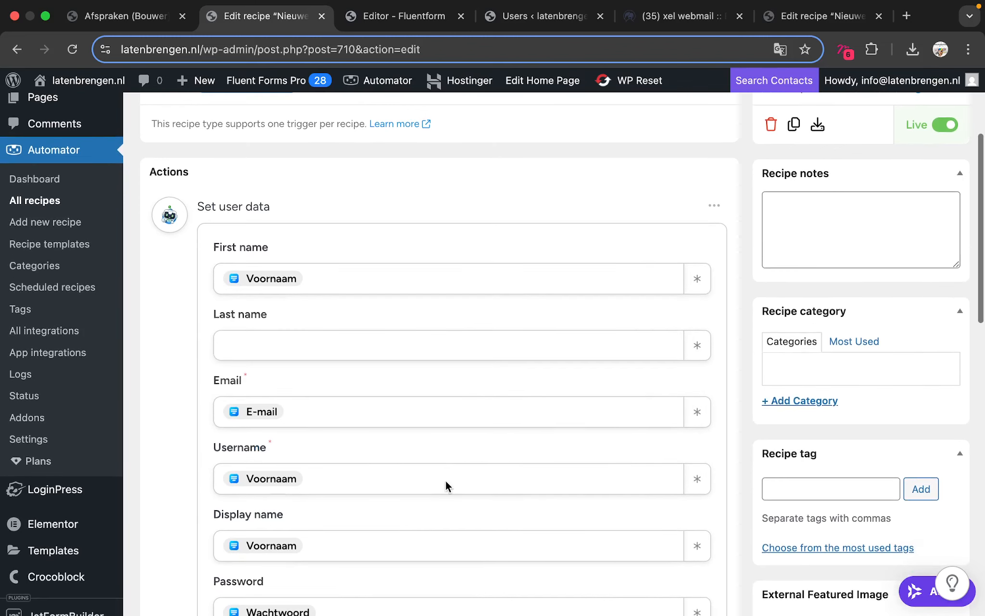
scroll(444, 468, "down", 3)
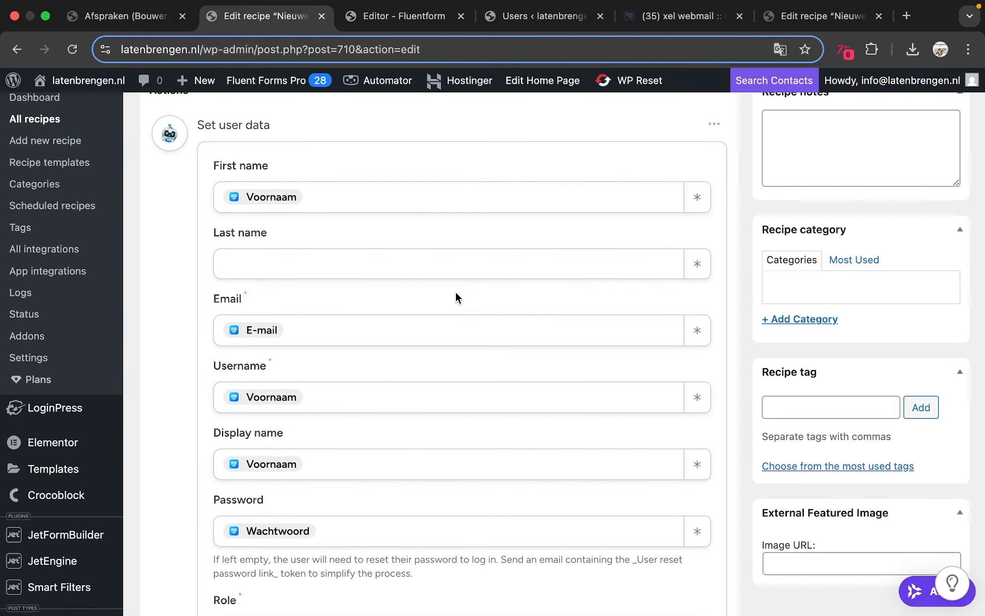
scroll(455, 294, "down", 1)
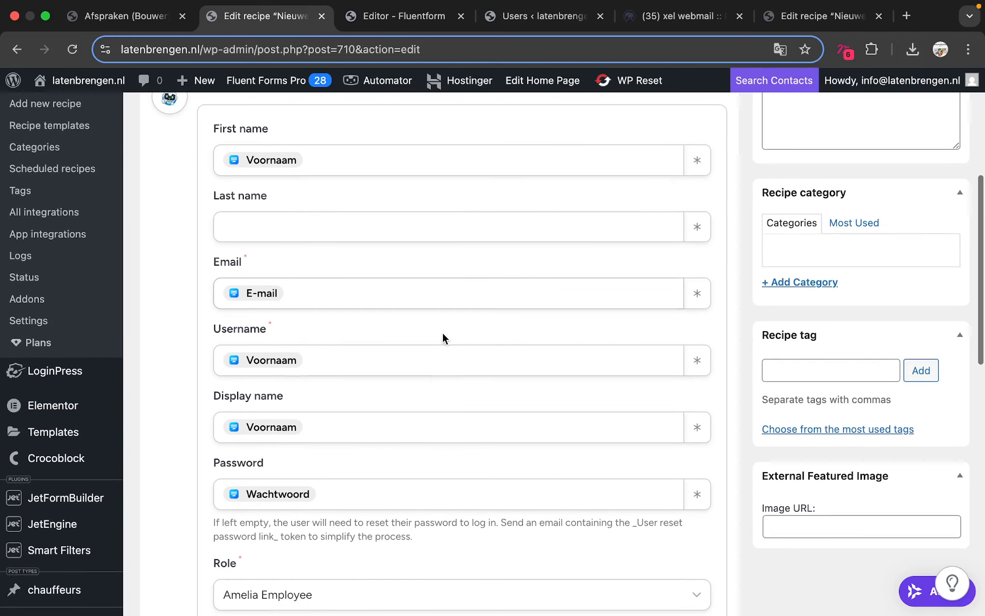
scroll(432, 372, "down", 3)
scroll(432, 377, "down", 5)
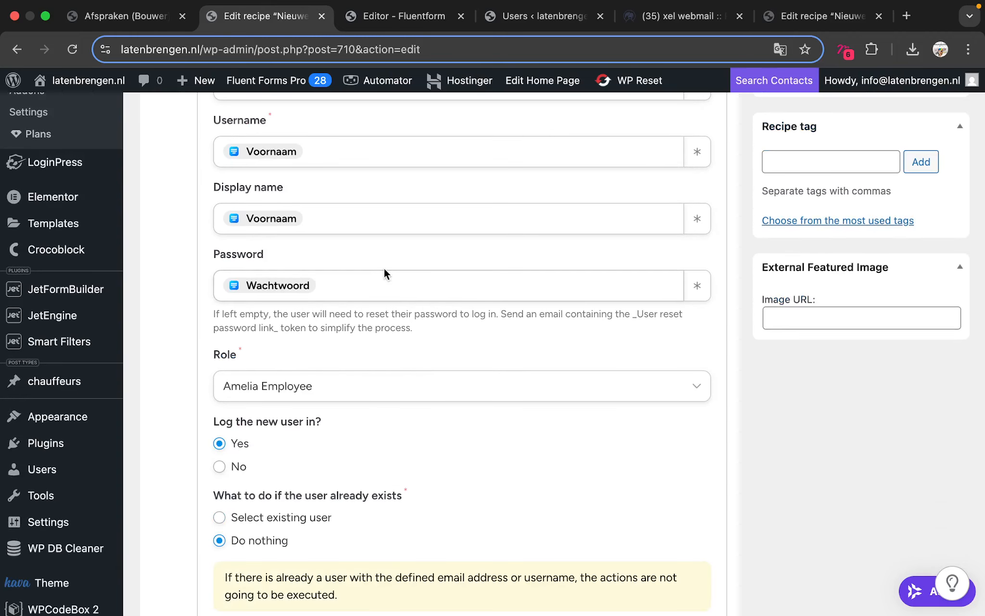
scroll(385, 269, "down", 3)
scroll(391, 304, "down", 2)
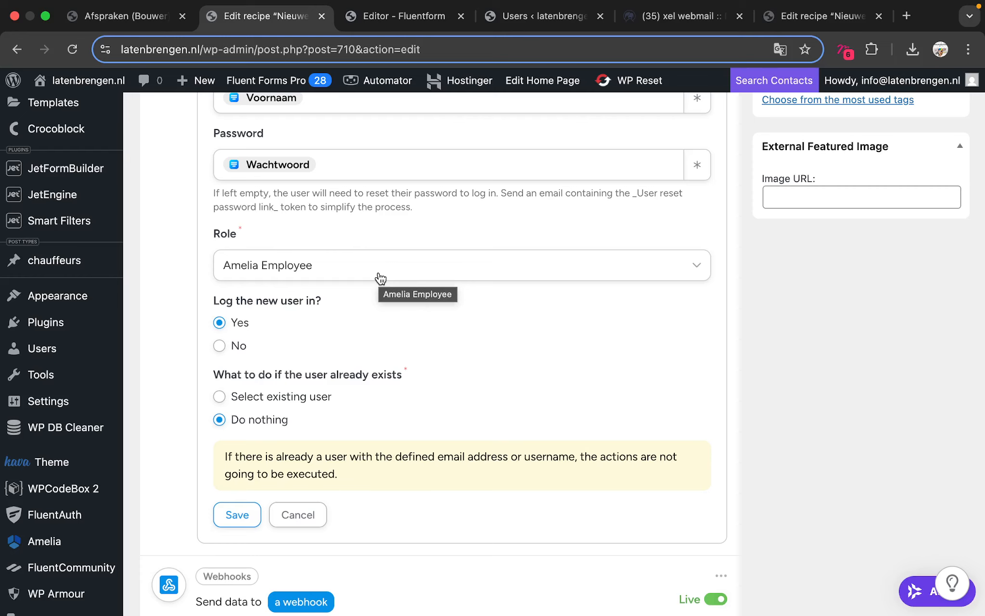
scroll(374, 368, "down", 2)
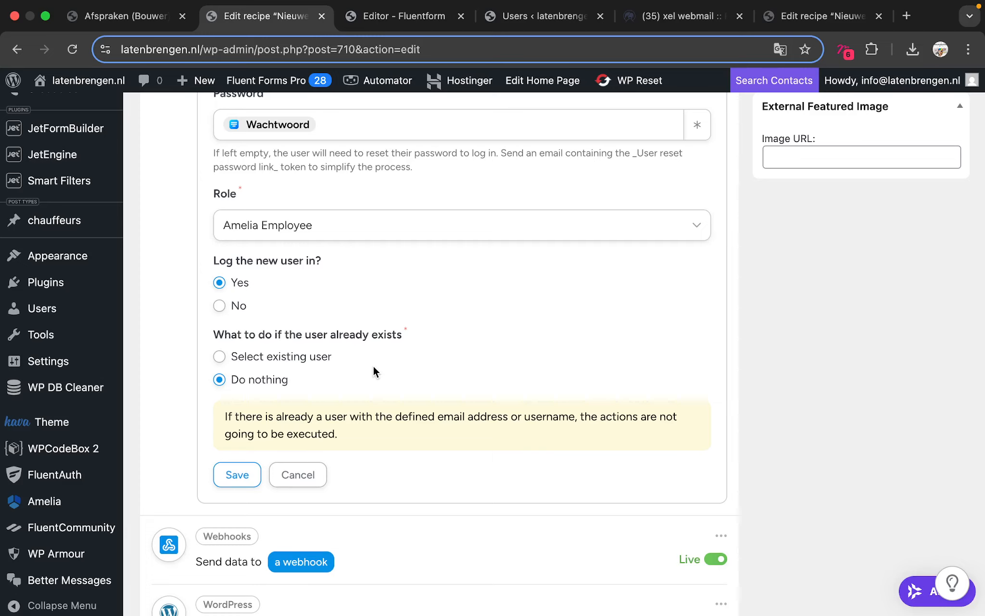
scroll(374, 368, "down", 1)
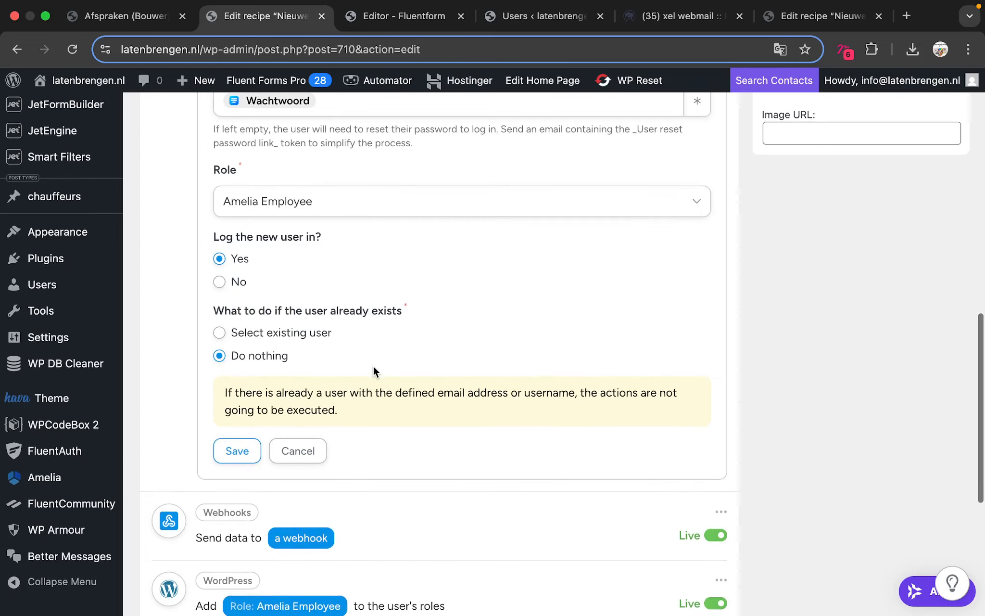
scroll(374, 366, "down", 2)
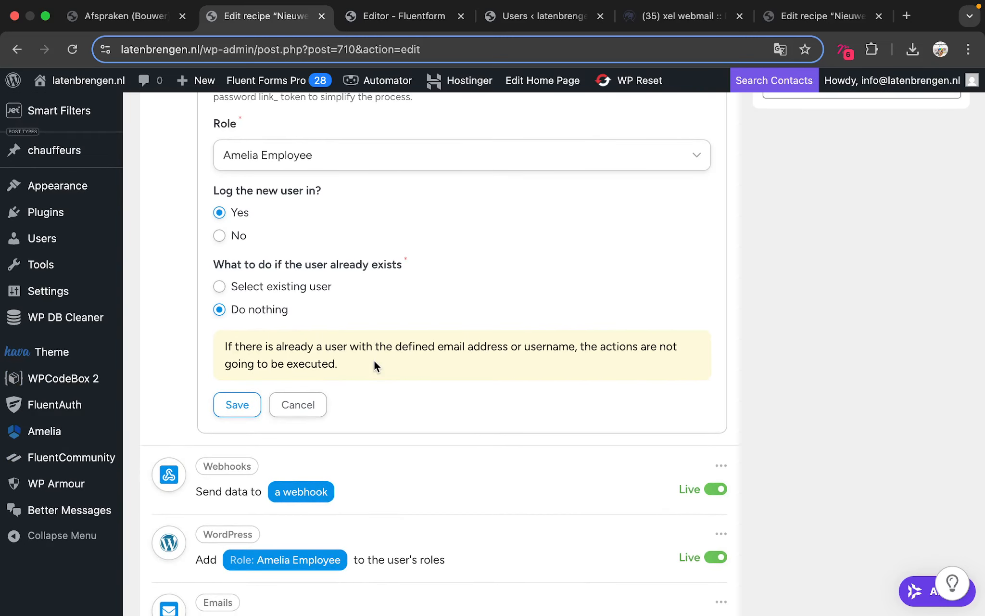
scroll(374, 365, "down", 6)
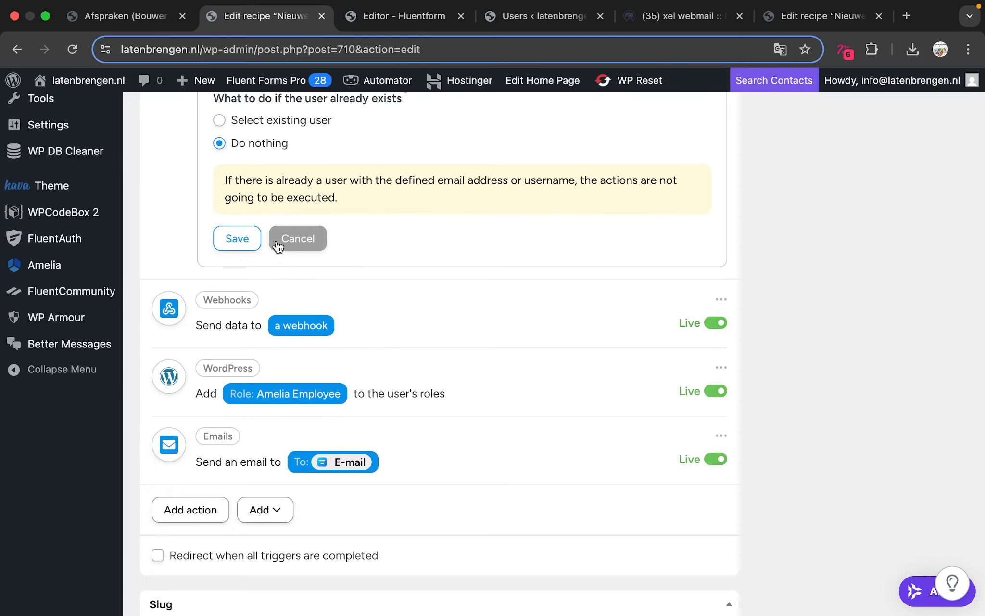
left_click(277, 240)
Step: View the role assigned by the WordPress action and close its settings without saving
scroll(277, 241, "up", 10)
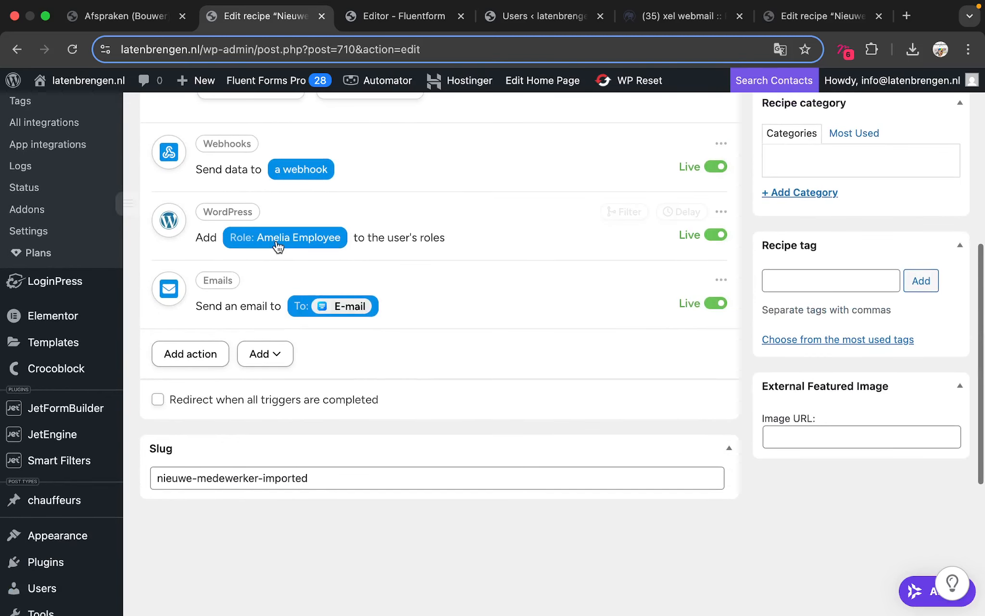
left_click(277, 243)
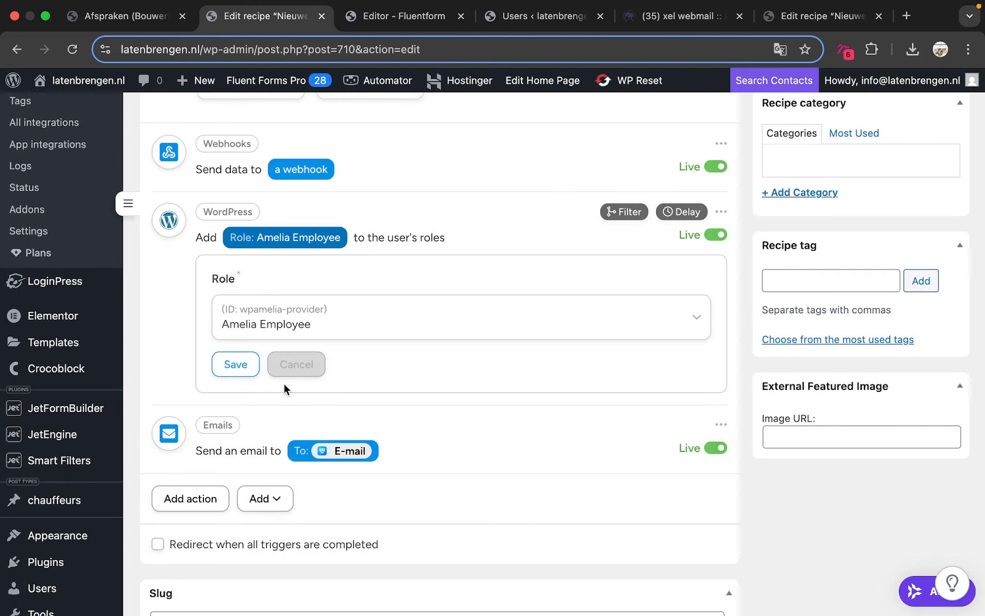
left_click(290, 368)
Step: Open the webhook action's settings and highlight its destination URL, including the domain part
scroll(277, 283, "up", 2)
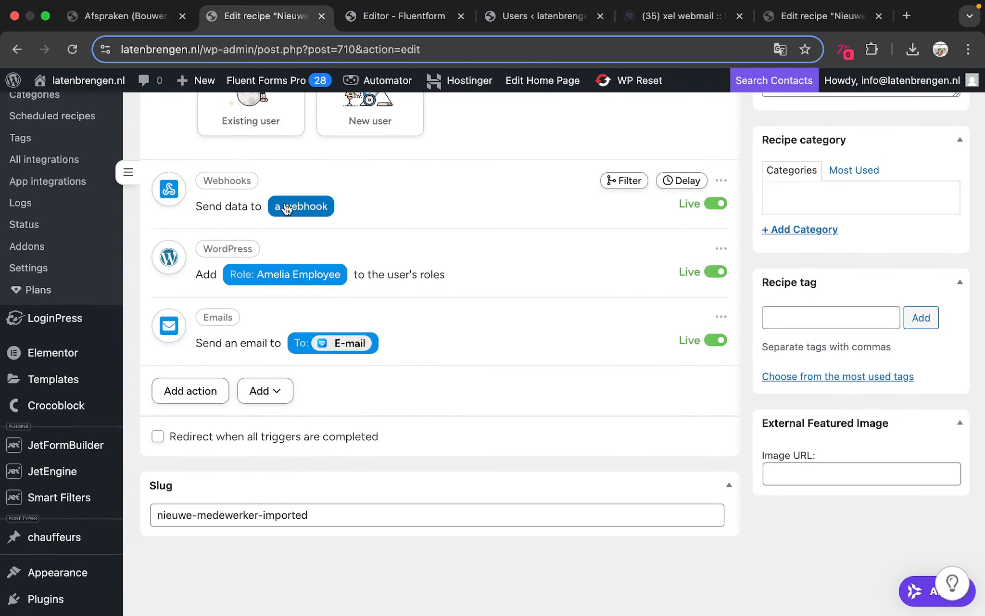
left_click(287, 209)
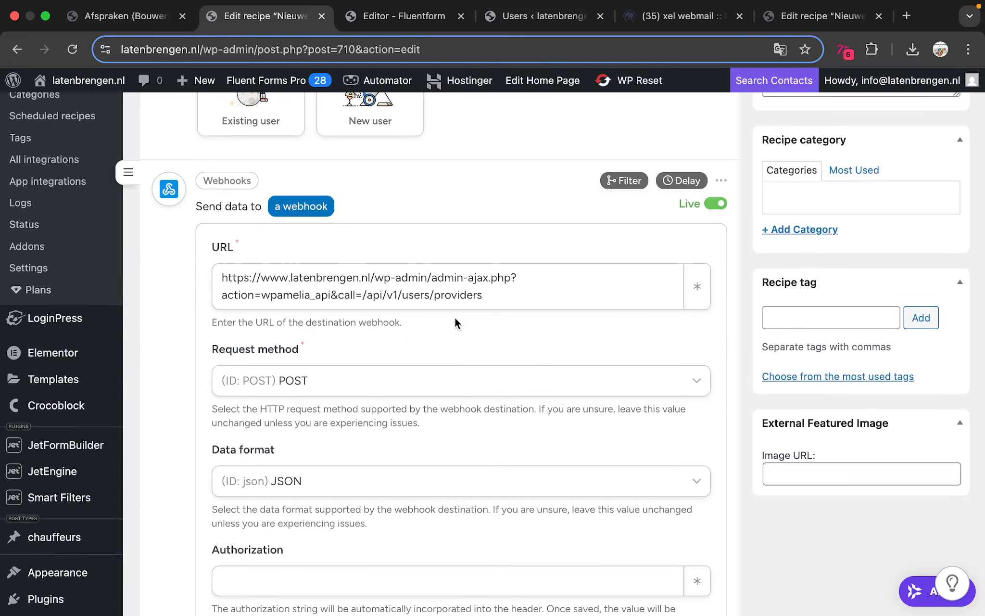
left_click(496, 292)
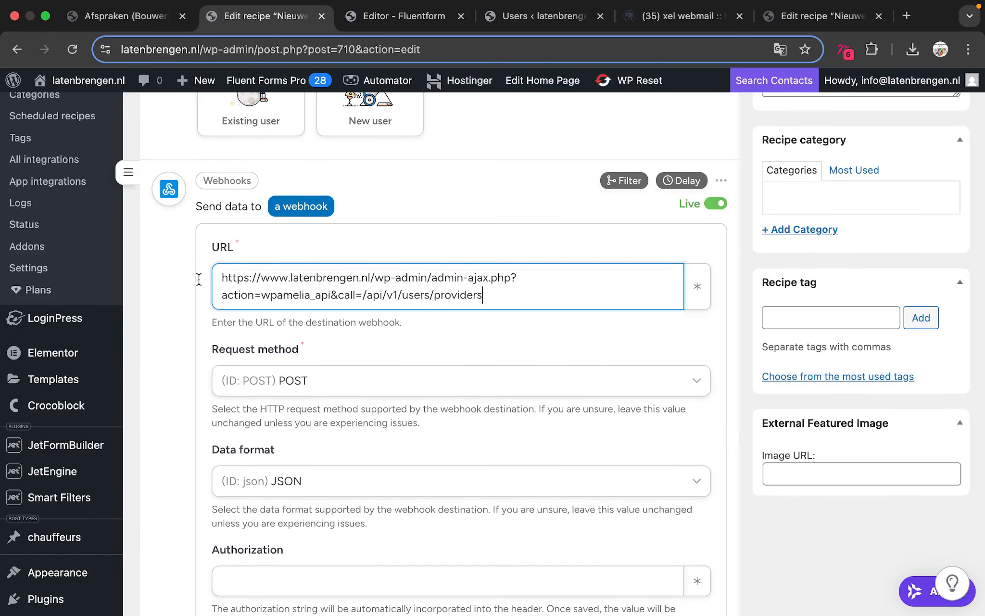
key("super+a")
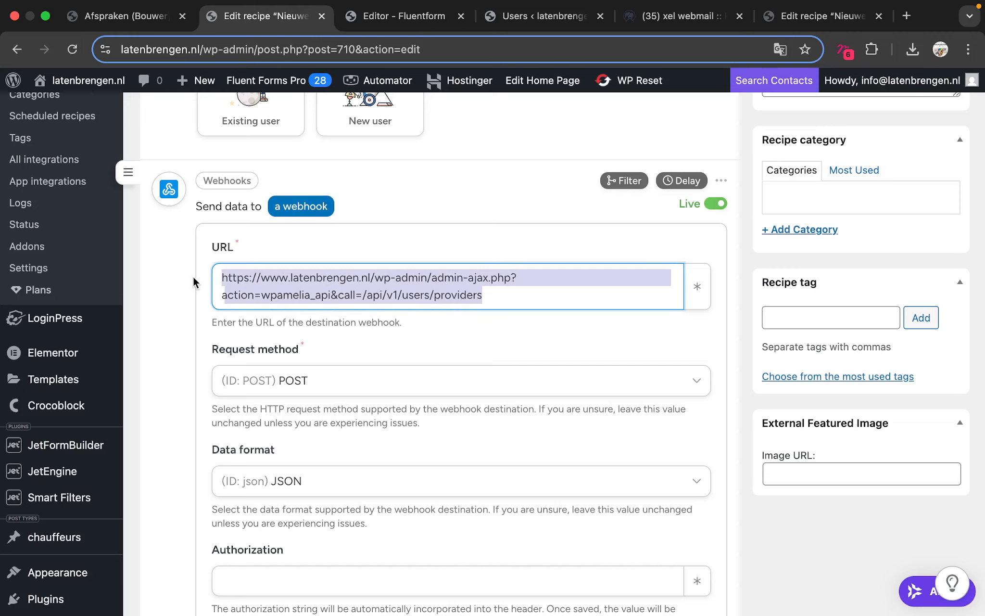
left_click(367, 292)
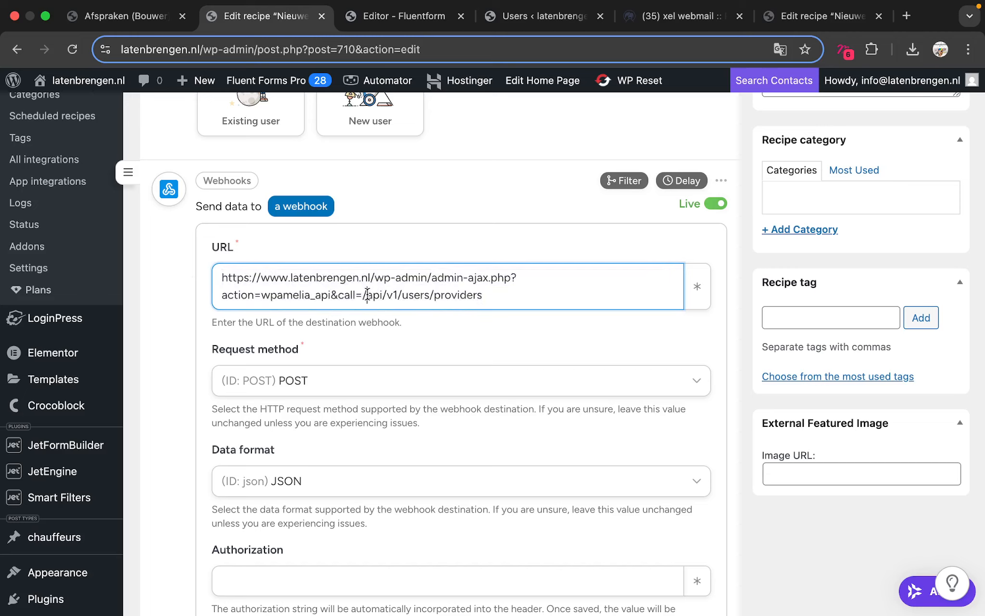
left_click_drag(369, 277, 261, 276)
left_click(427, 314)
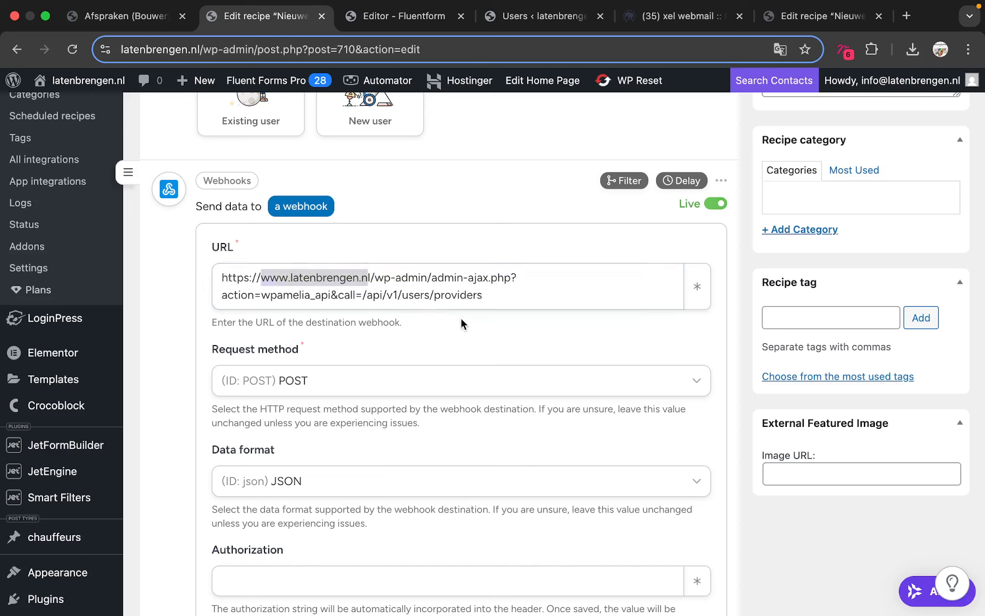
Step: Examine the webhook's URL, request method, data format, authorization and headers
scroll(461, 319, "up", 5)
scroll(461, 319, "left", 2)
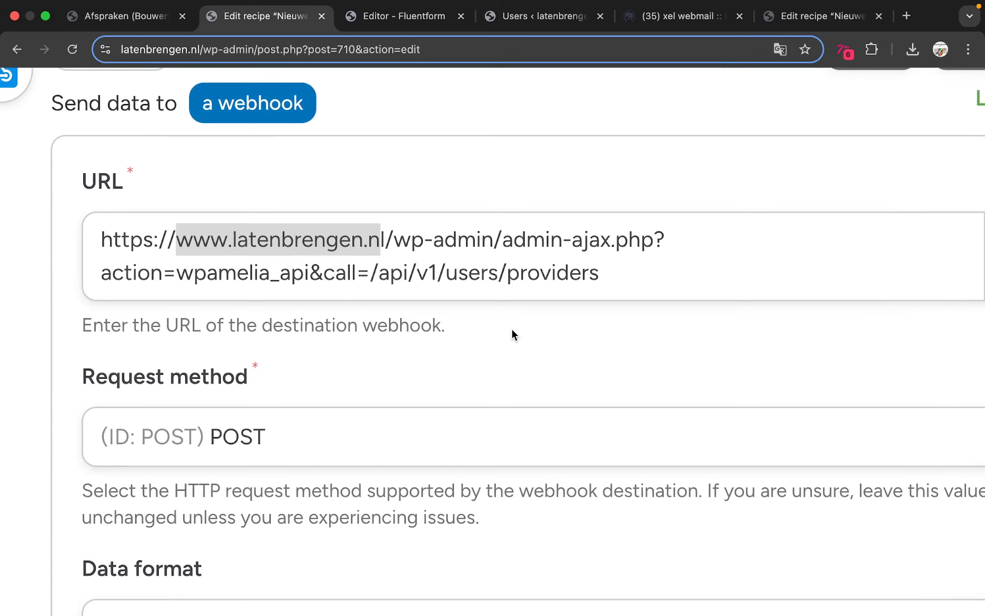
scroll(512, 334, "down", 3)
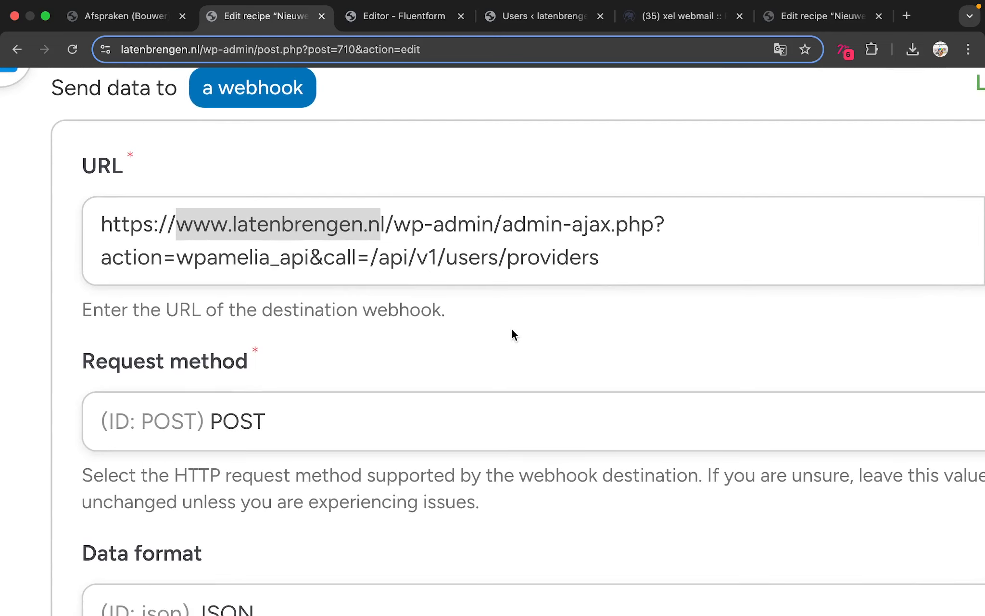
scroll(512, 334, "down", 2)
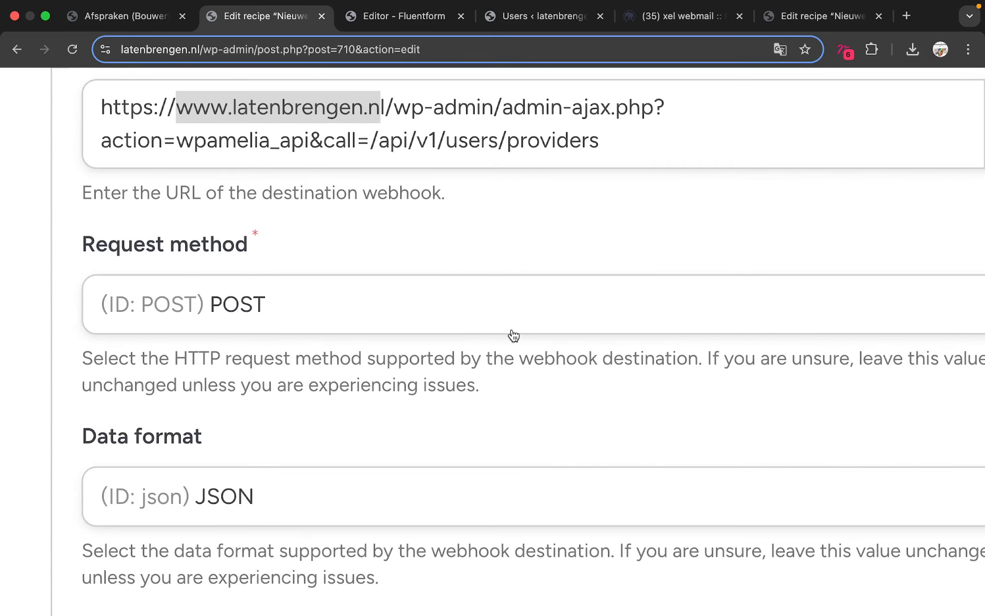
scroll(514, 335, "down", 5)
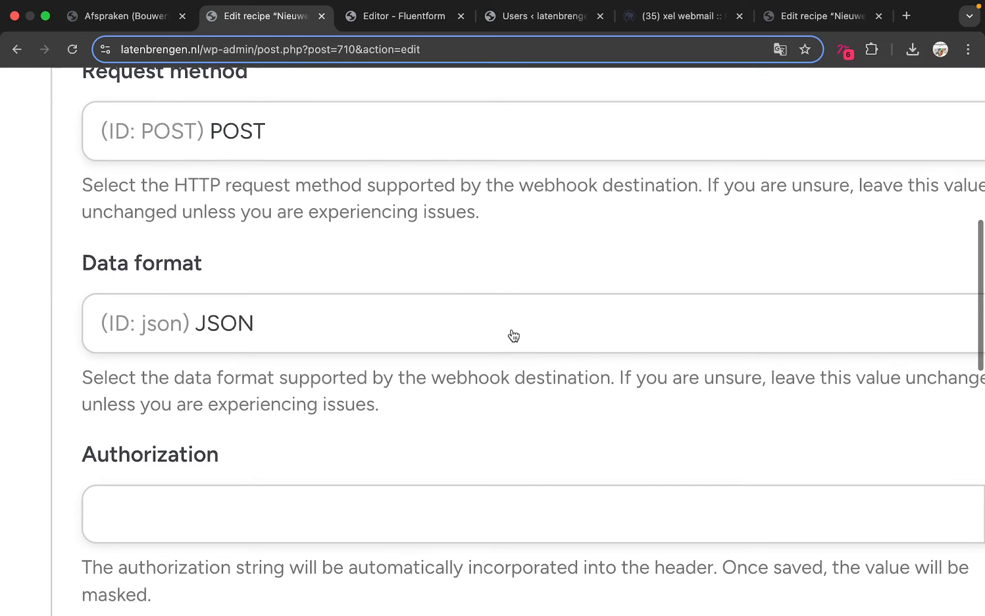
scroll(514, 335, "down", 2)
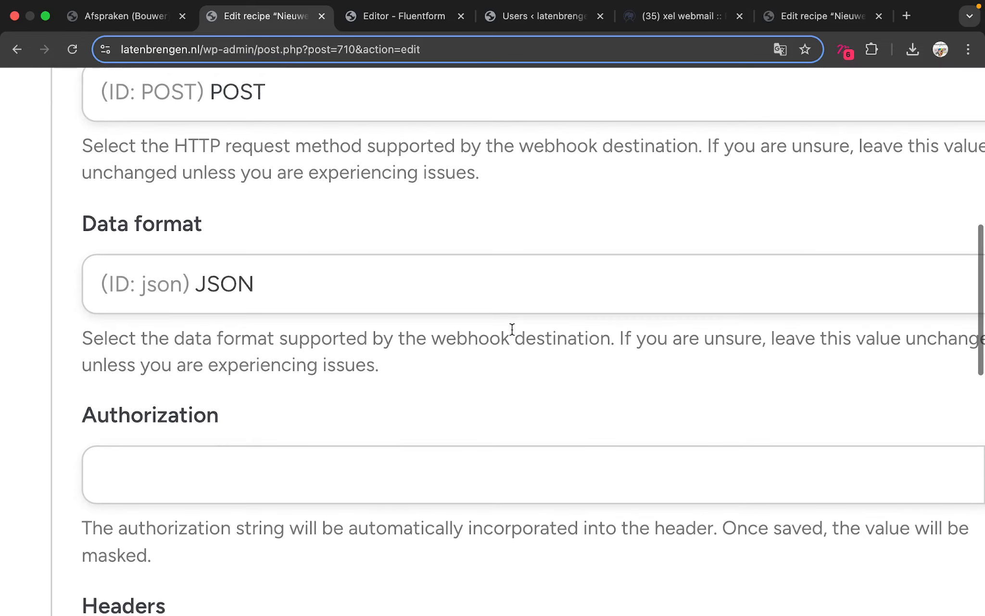
scroll(512, 329, "down", 8)
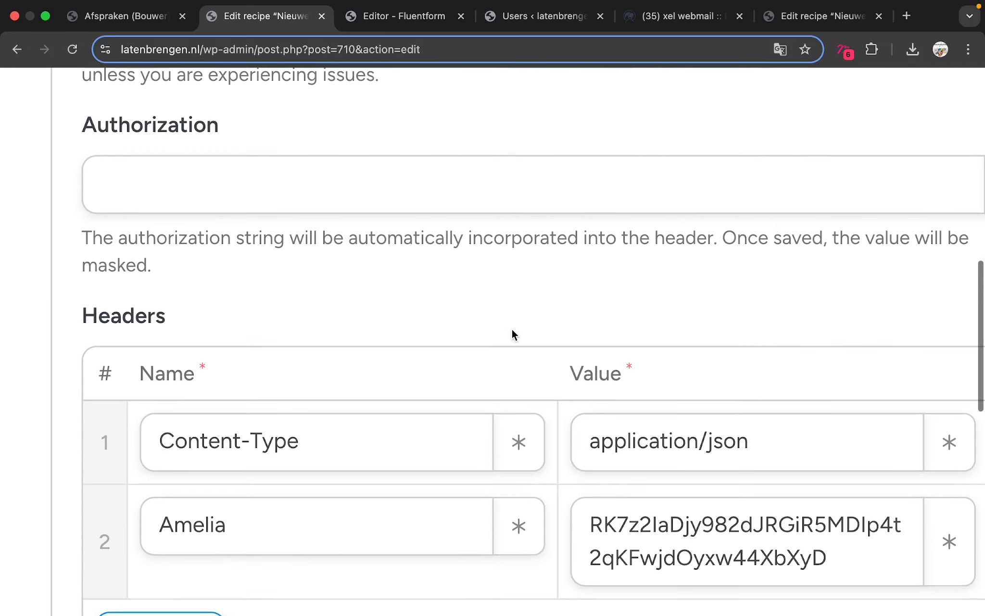
scroll(513, 330, "down", 5)
scroll(512, 331, "down", 6)
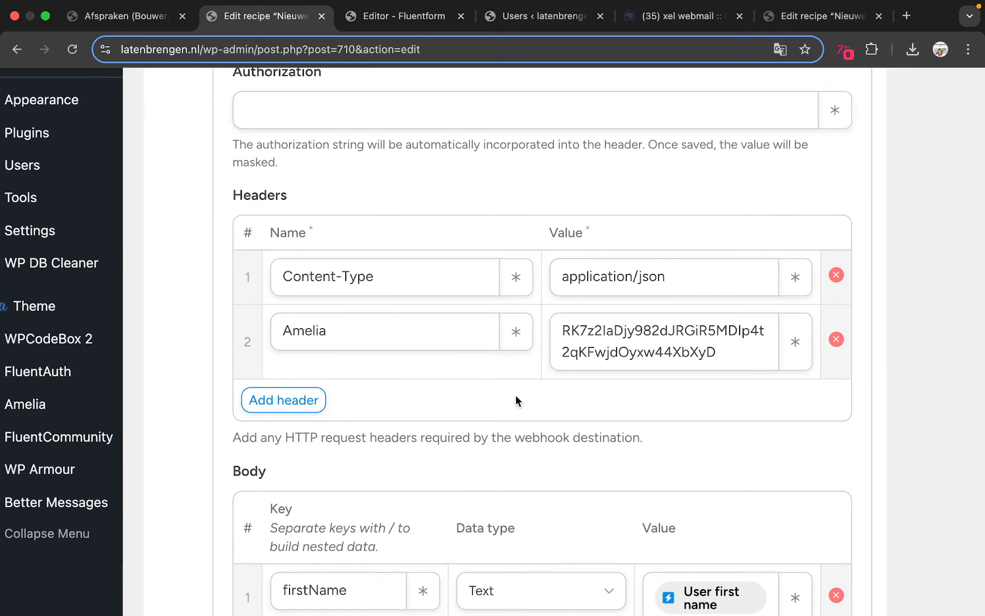
Step: Check the API keys in Amelia's settings, close that tab, and examine the webhook body's keys, data types and mapped values
scroll(516, 399, "down", 1)
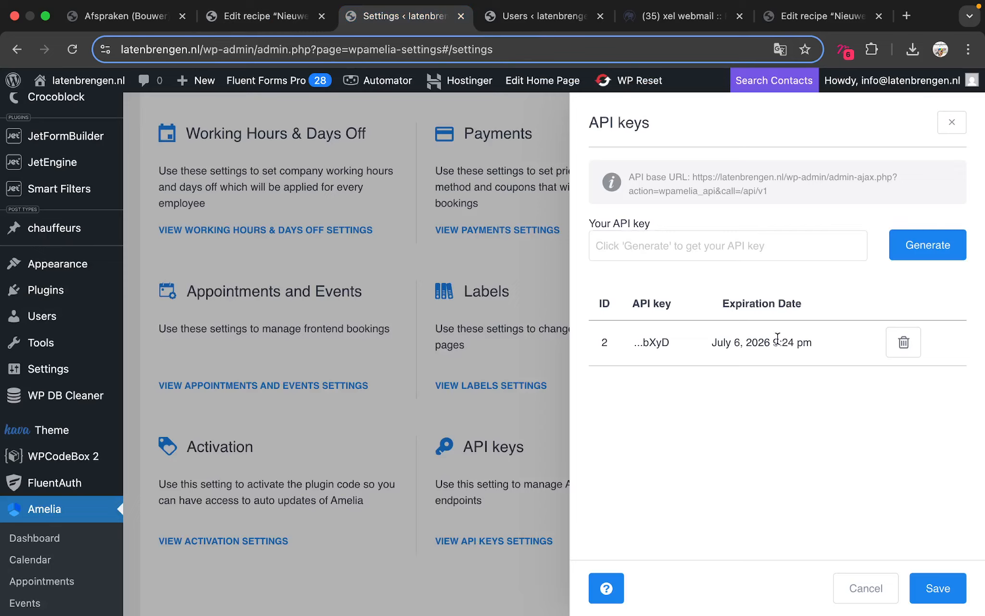
left_click(460, 19)
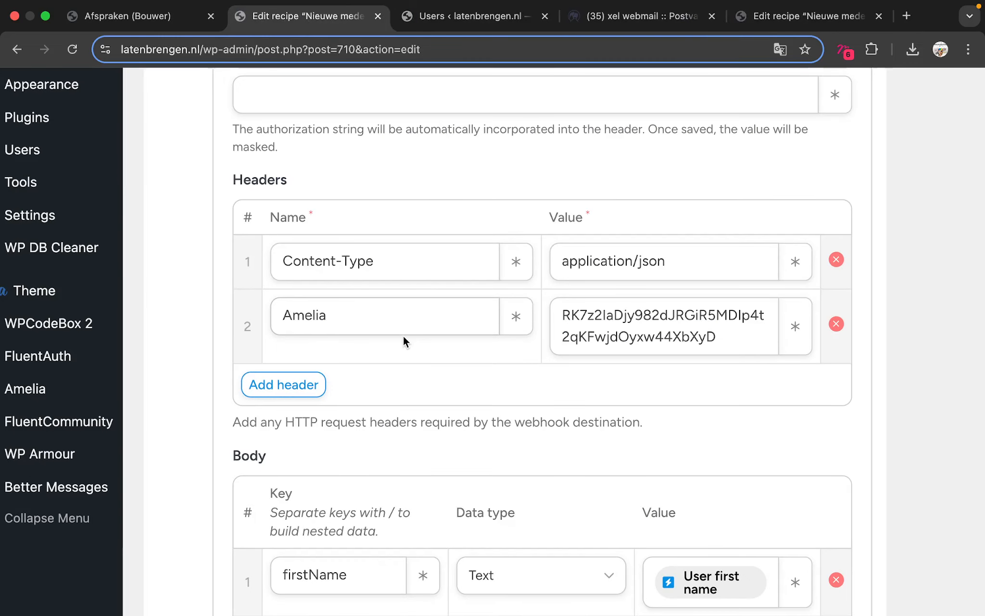
scroll(402, 333, "down", 3)
scroll(403, 339, "down", 3)
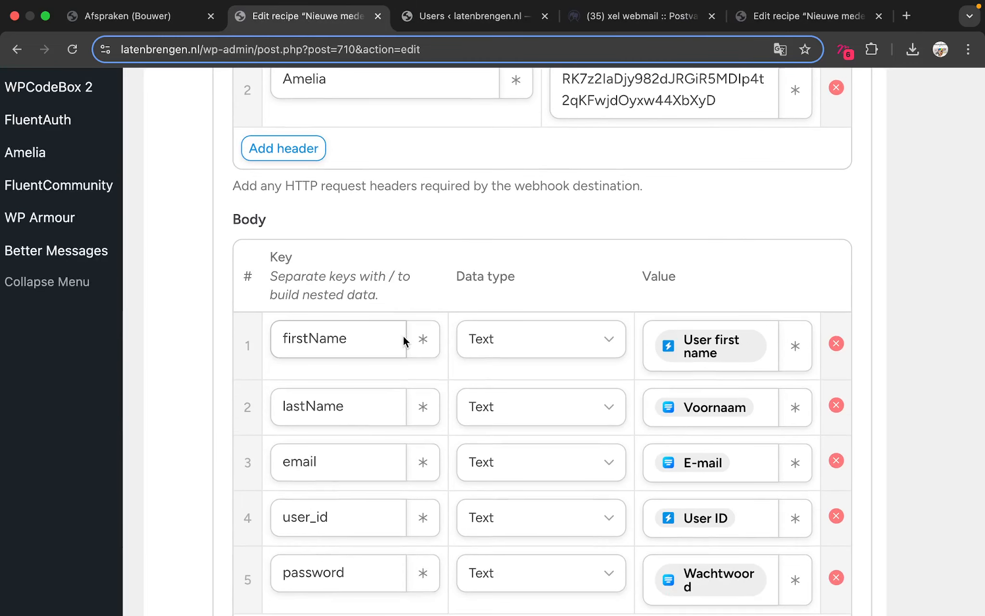
scroll(403, 337, "down", 2)
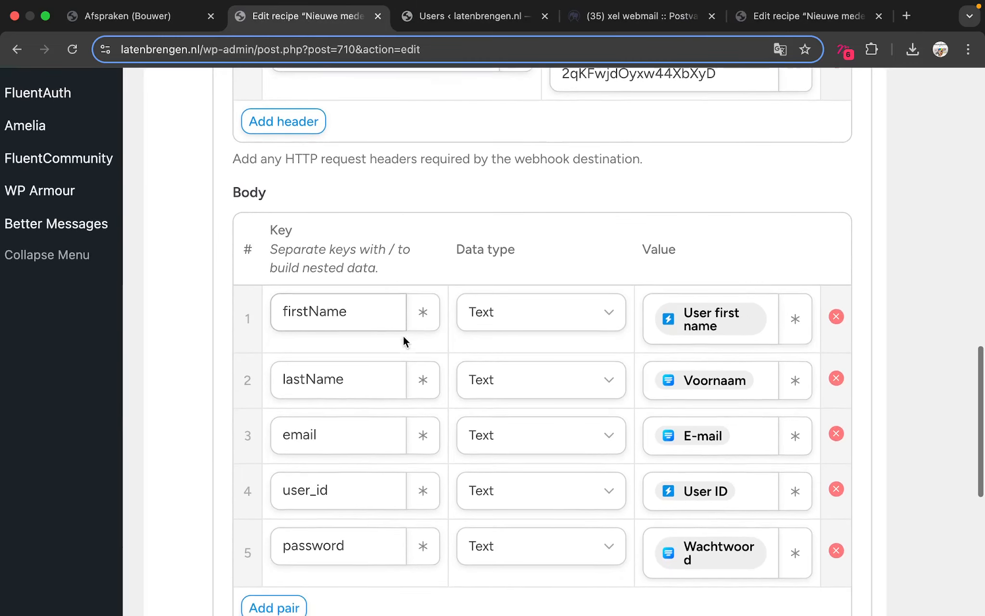
scroll(403, 340, "down", 1)
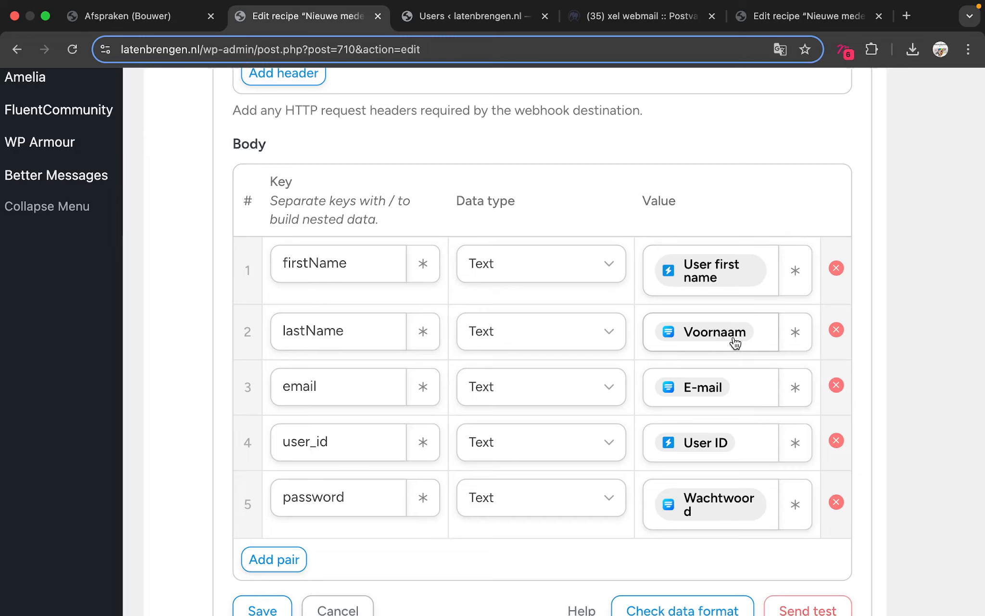
scroll(735, 343, "down", 1)
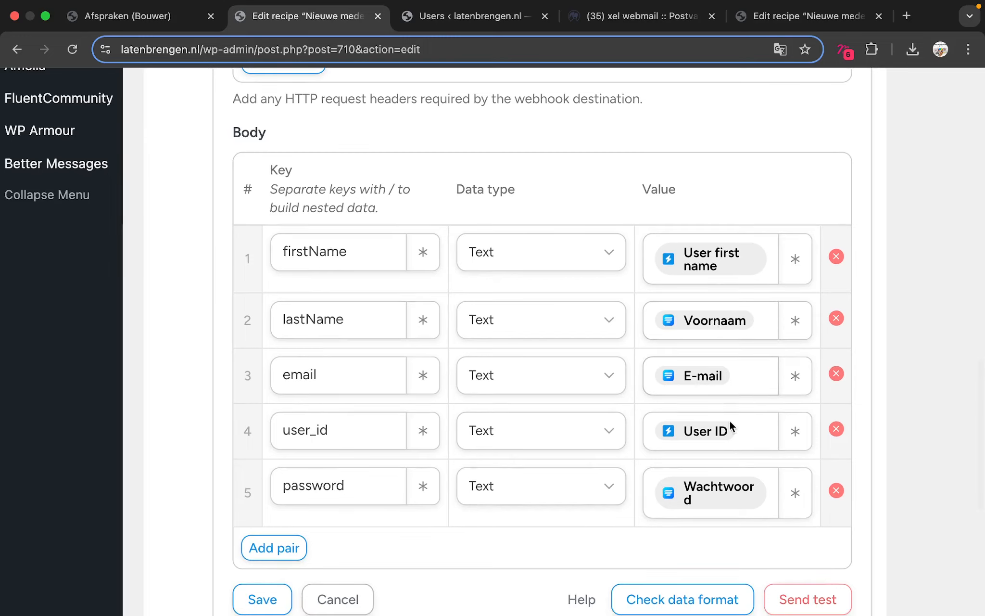
scroll(728, 433, "down", 1)
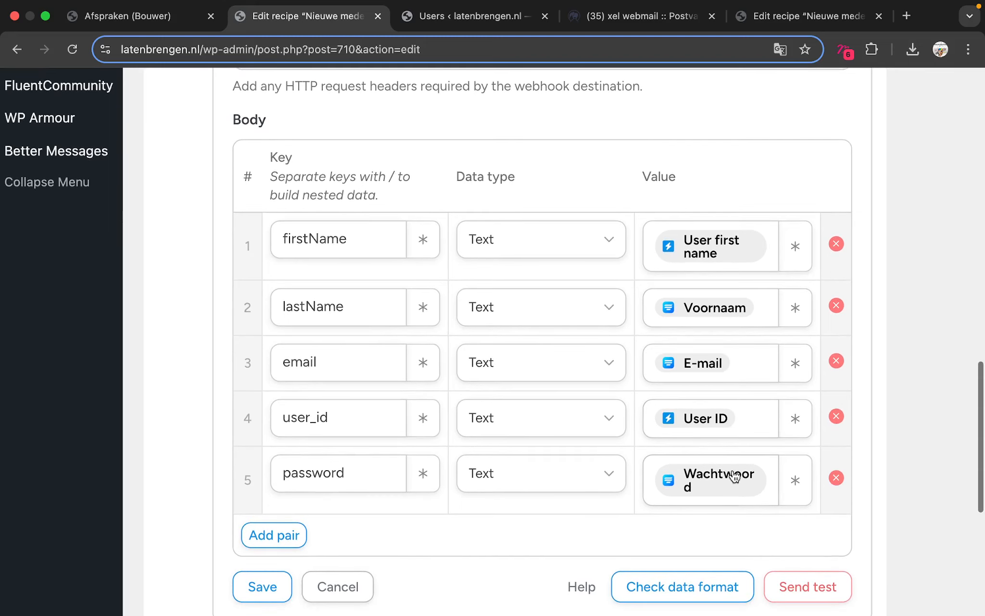
scroll(695, 416, "up", 3, "ctrl")
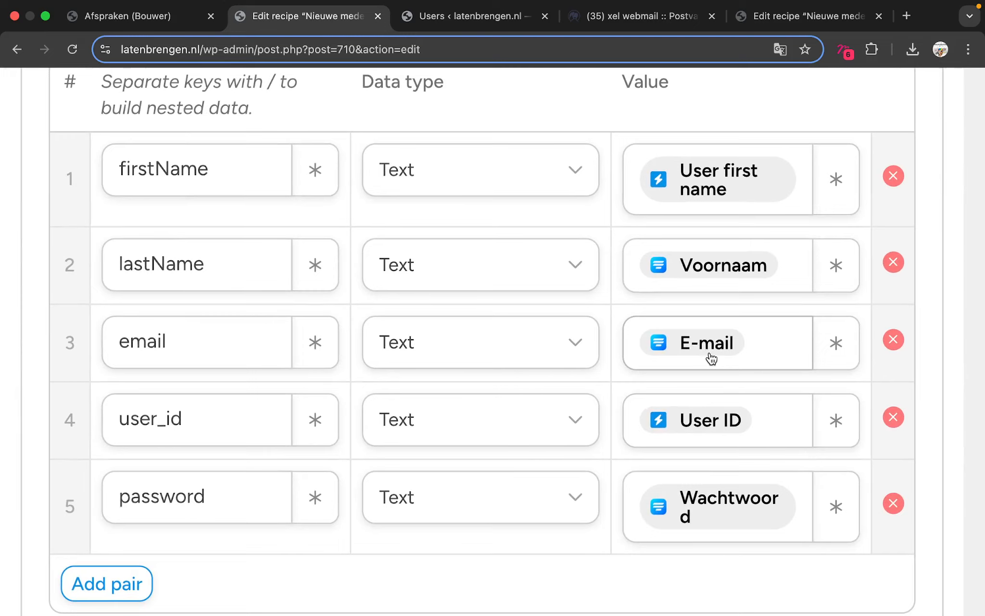
scroll(693, 417, "down", 3, "ctrl")
Step: Review the recipe's existing-user and new-user choices for running the actions
scroll(633, 295, "up", 5)
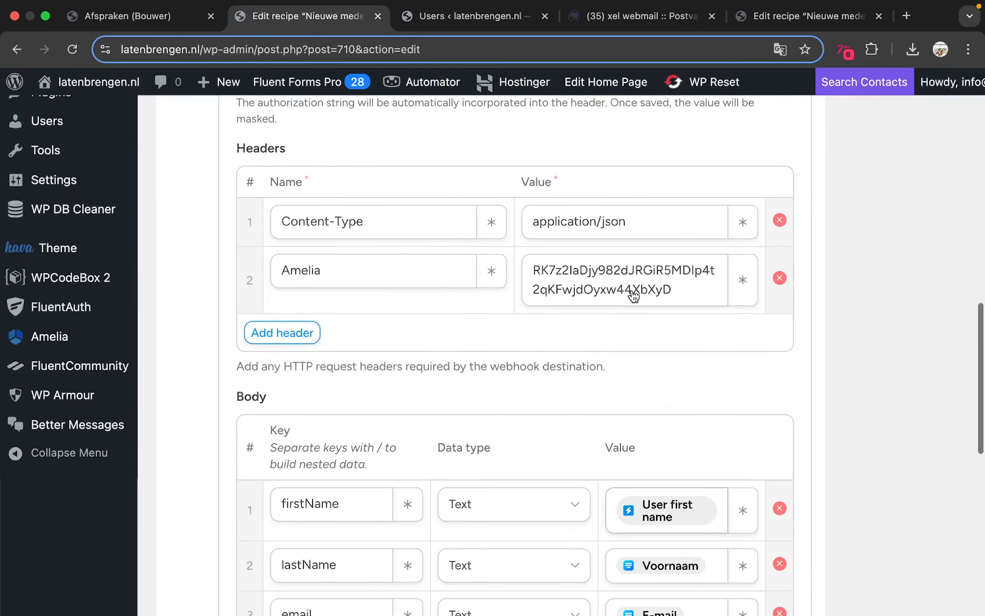
scroll(634, 295, "up", 15)
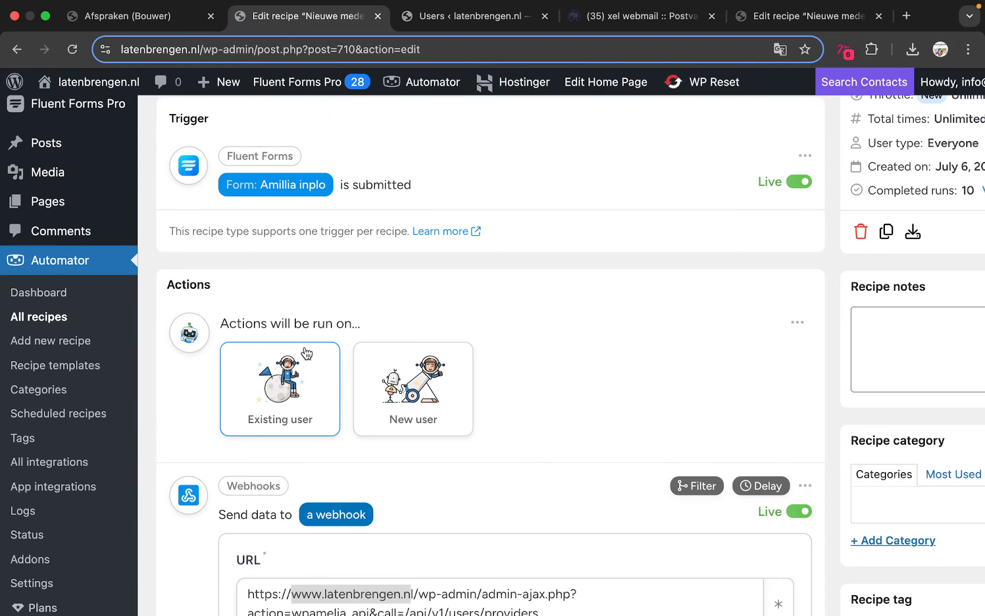
scroll(450, 371, "down", 1)
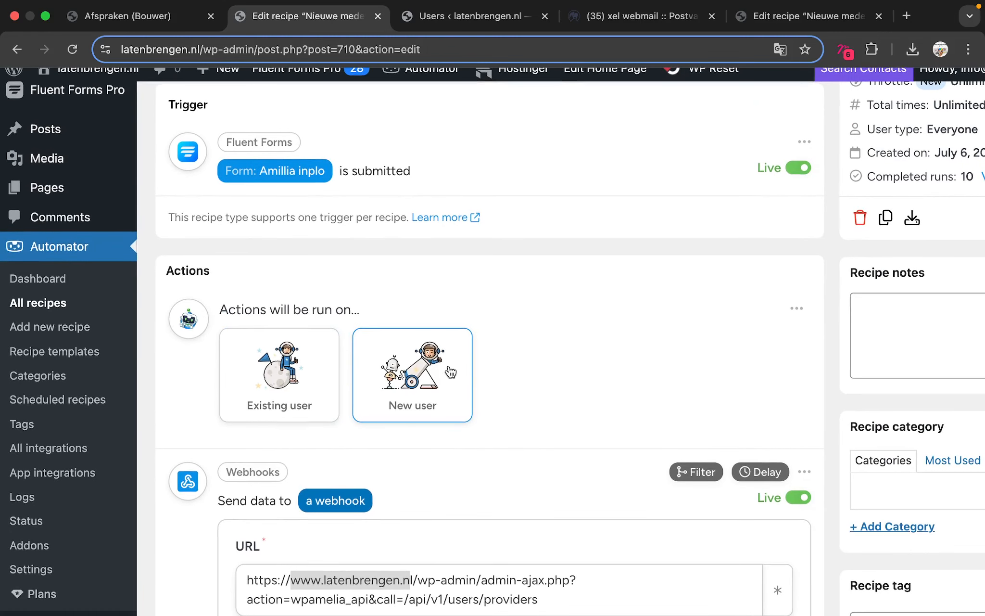
scroll(450, 372, "down", 1)
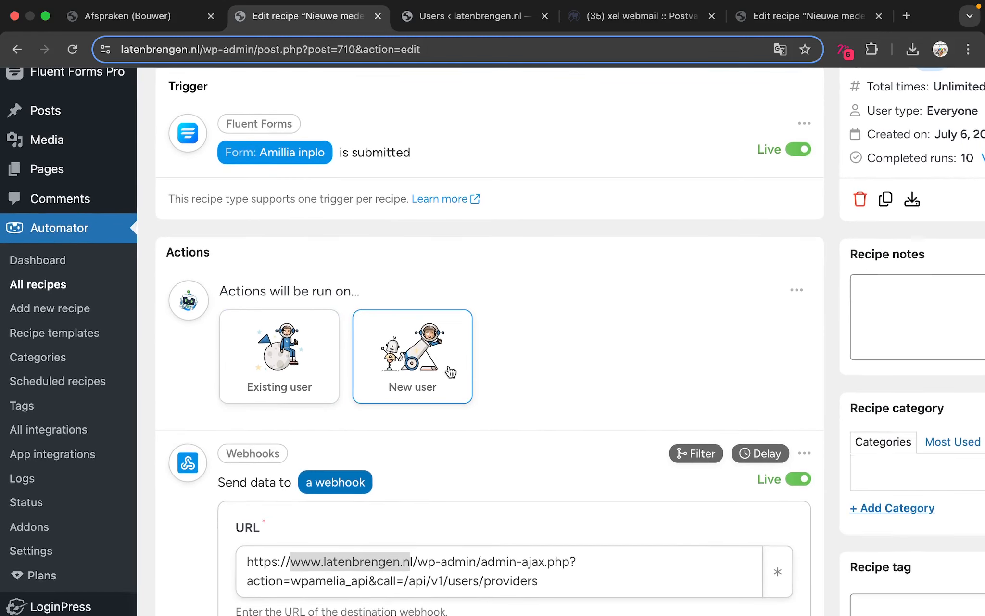
Step: Open the settings of the WordPress action below the webhook and review the role it adds to the user
scroll(409, 339, "down", 10)
scroll(410, 339, "down", 15)
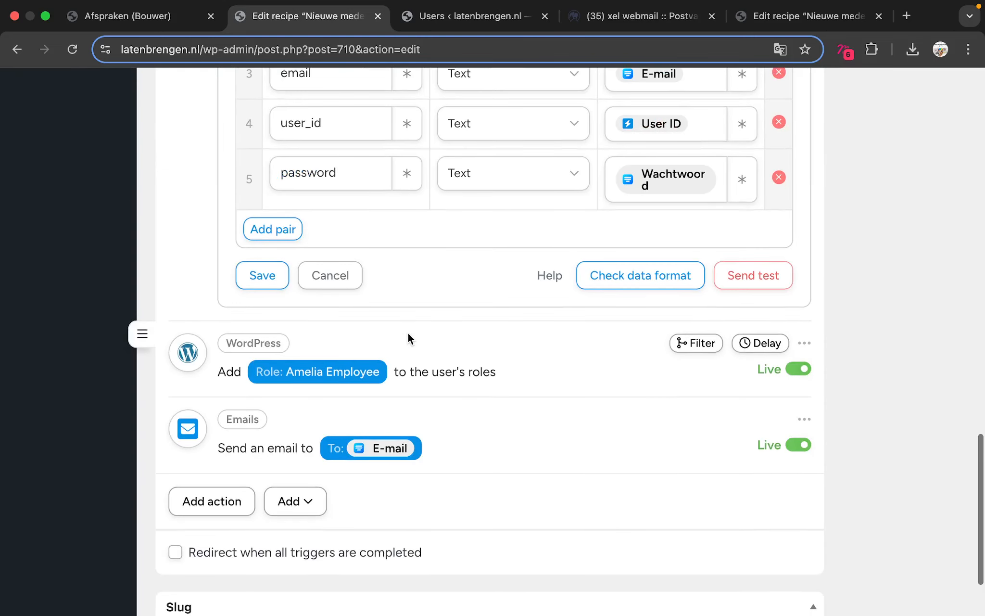
left_click(367, 374)
scroll(507, 372, "down", 3)
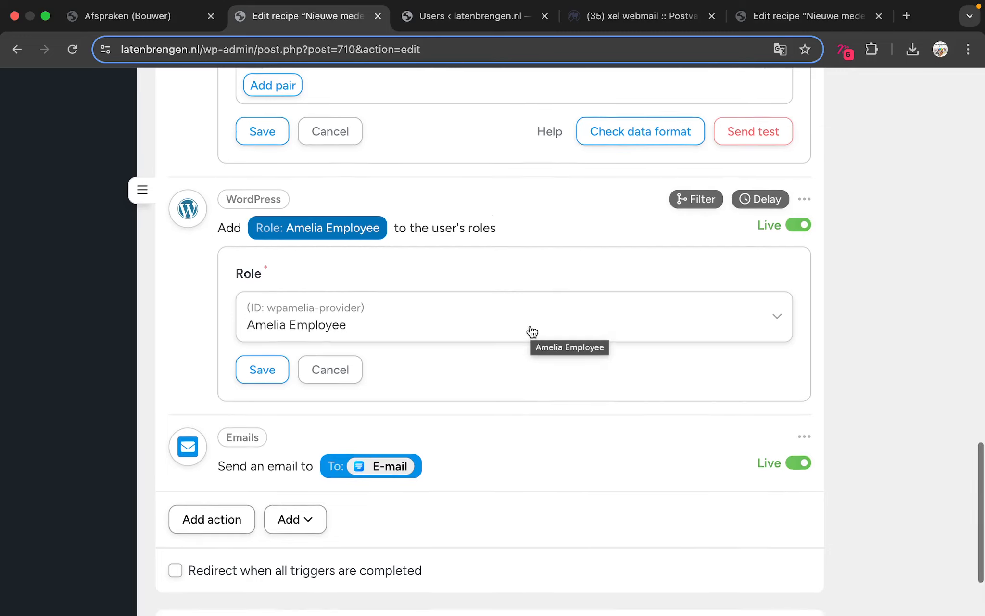
scroll(442, 343, "down", 5)
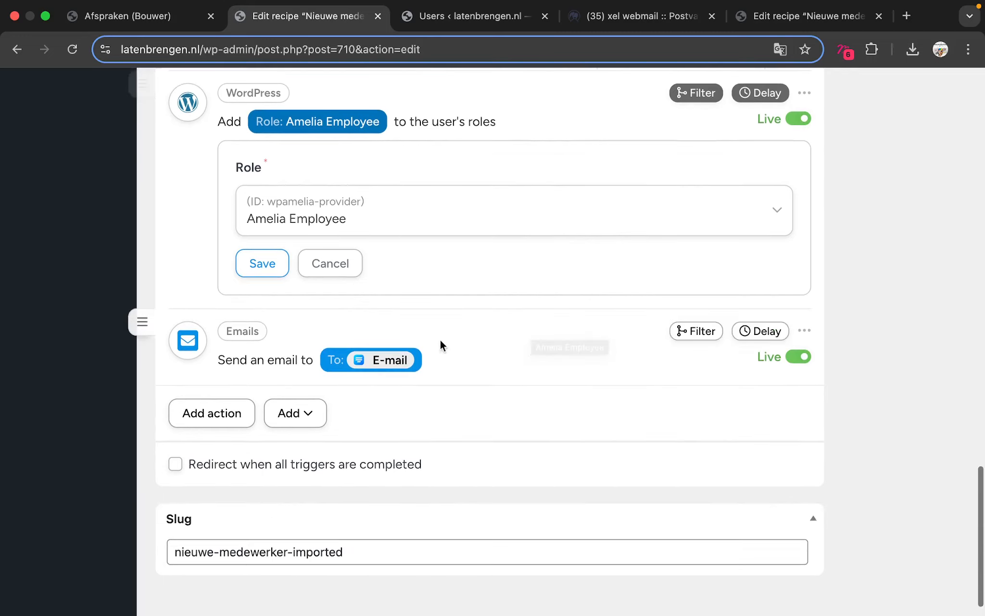
Step: Open the email action's settings and review its content type, sender, recipient, subject and body
left_click(510, 344)
scroll(511, 346, "down", 5)
scroll(511, 346, "down", 6)
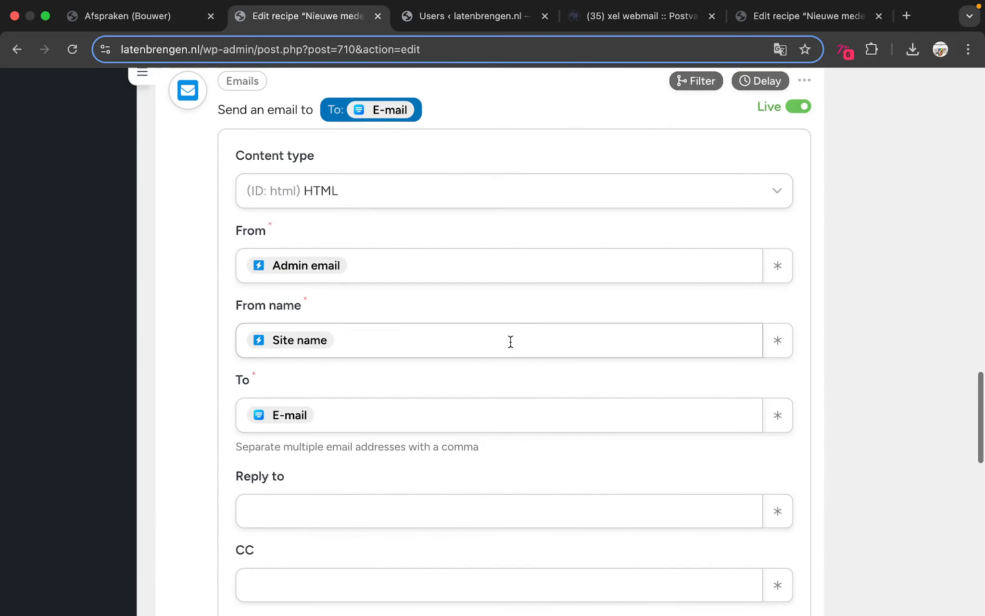
scroll(510, 341, "down", 15)
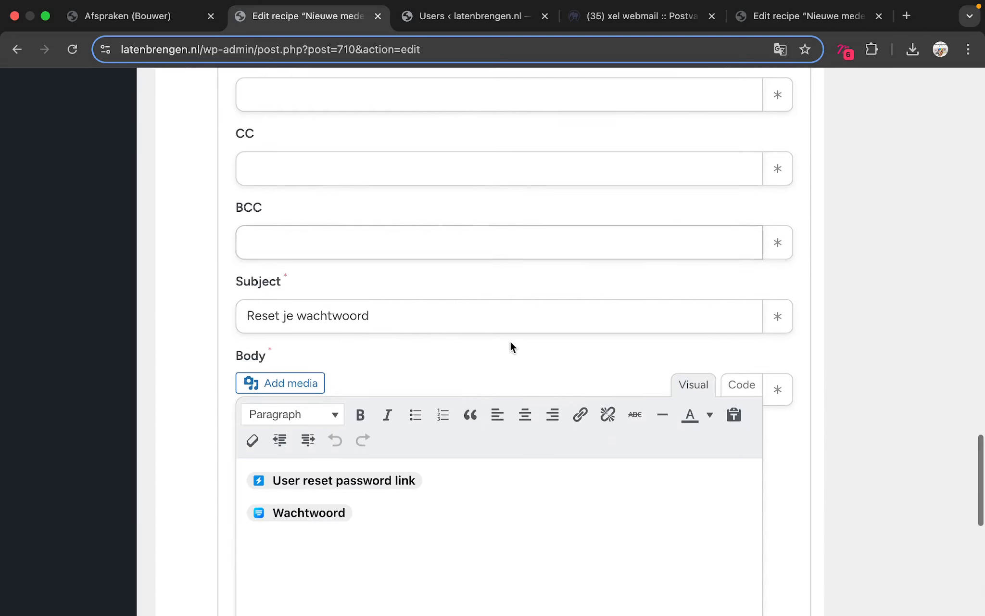
scroll(510, 345, "down", 2)
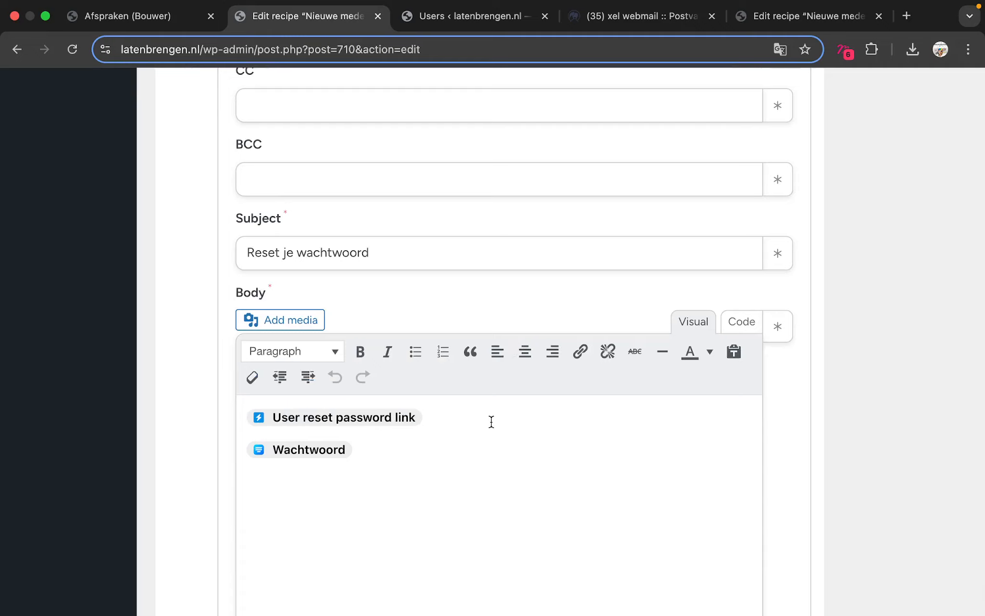
Step: Reload the recipe page without saving and review the trigger and the full list of actions
scroll(491, 421, "up", 20)
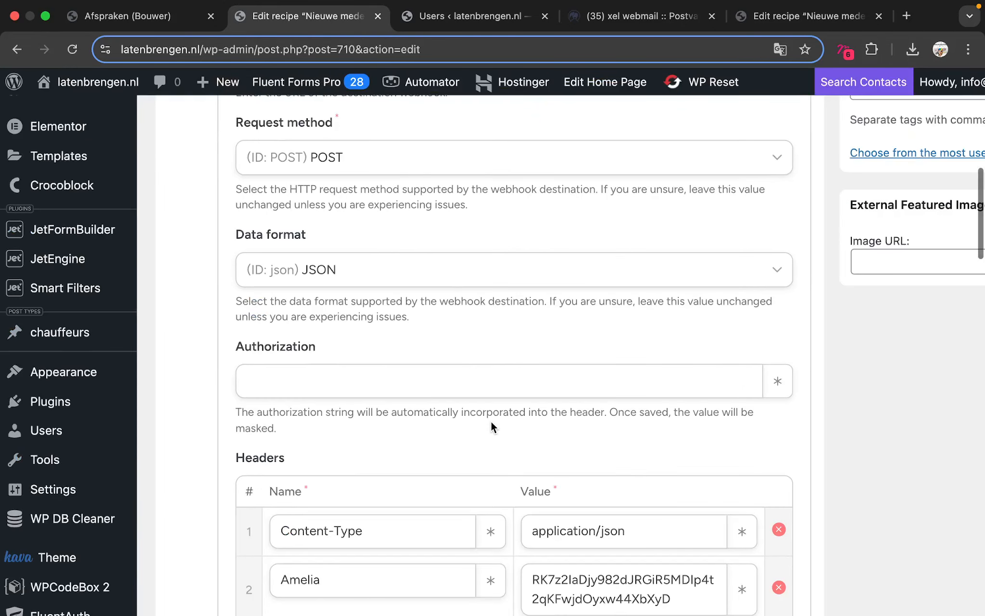
scroll(268, 246, "up", 10)
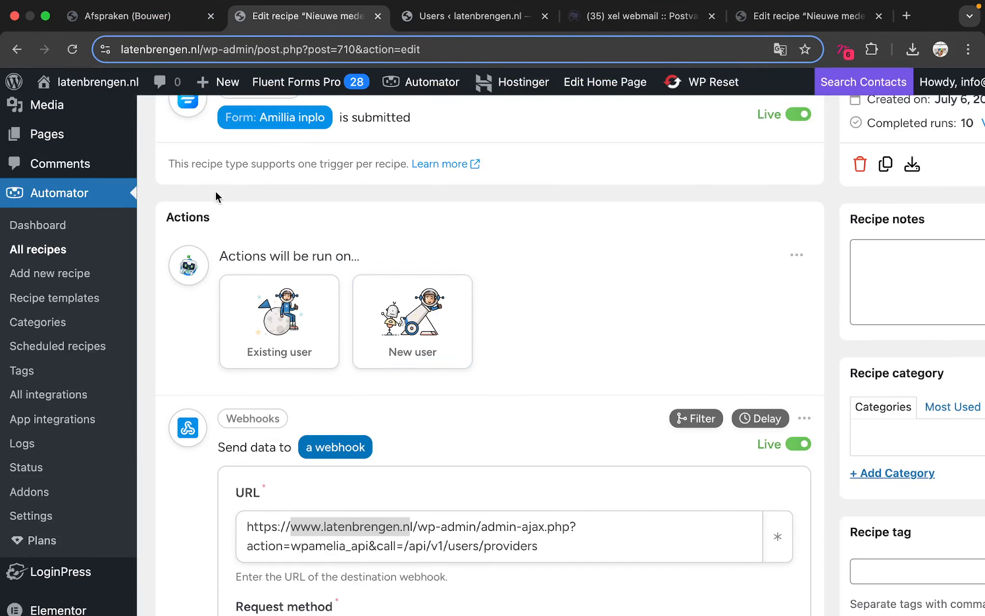
key("super+r")
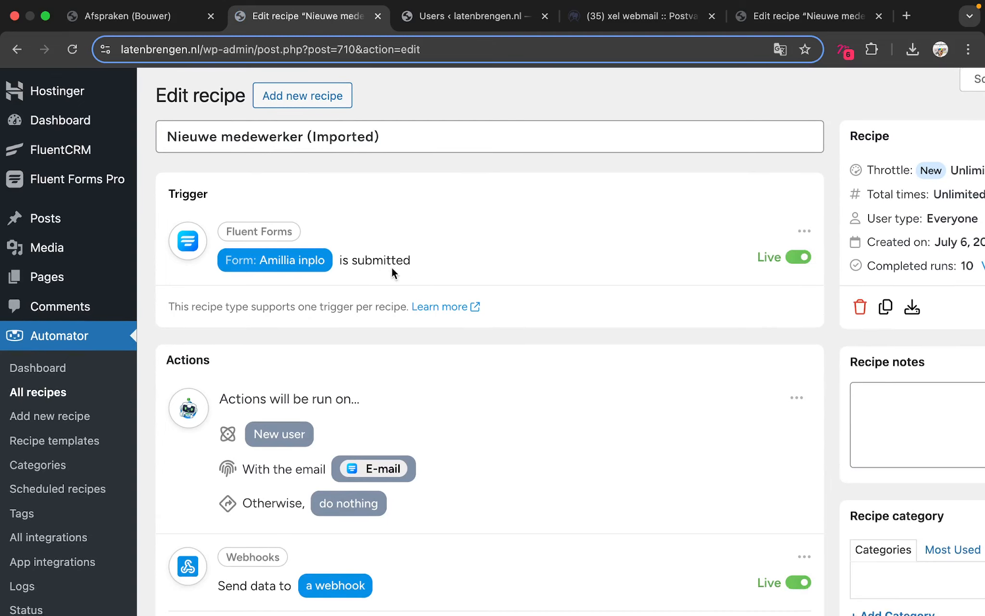
scroll(72, 400, "down", 10)
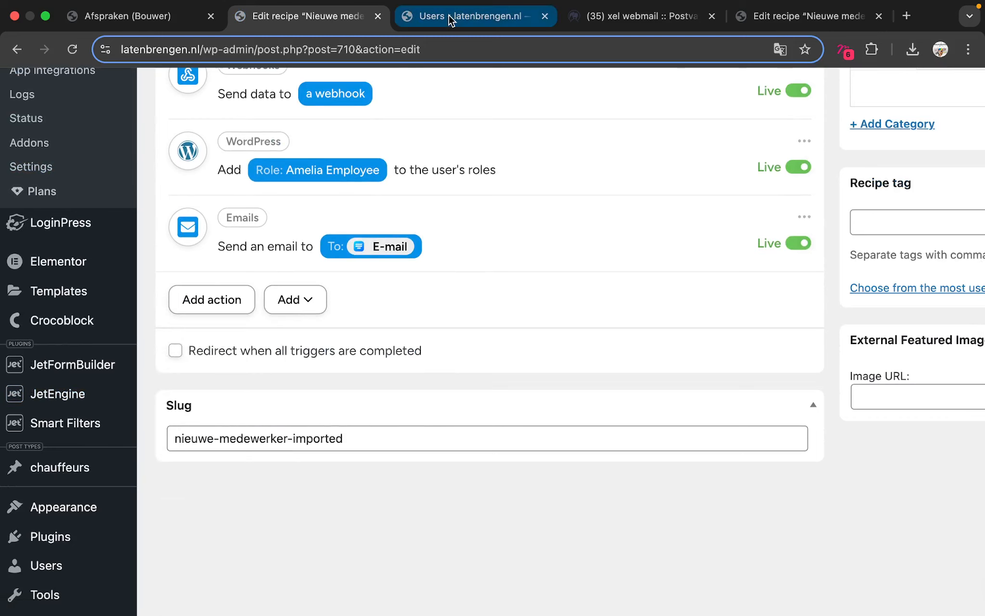
Step: Leave the recipe for Amelia's Services page and review the service categories and the listed service
left_click(106, 19)
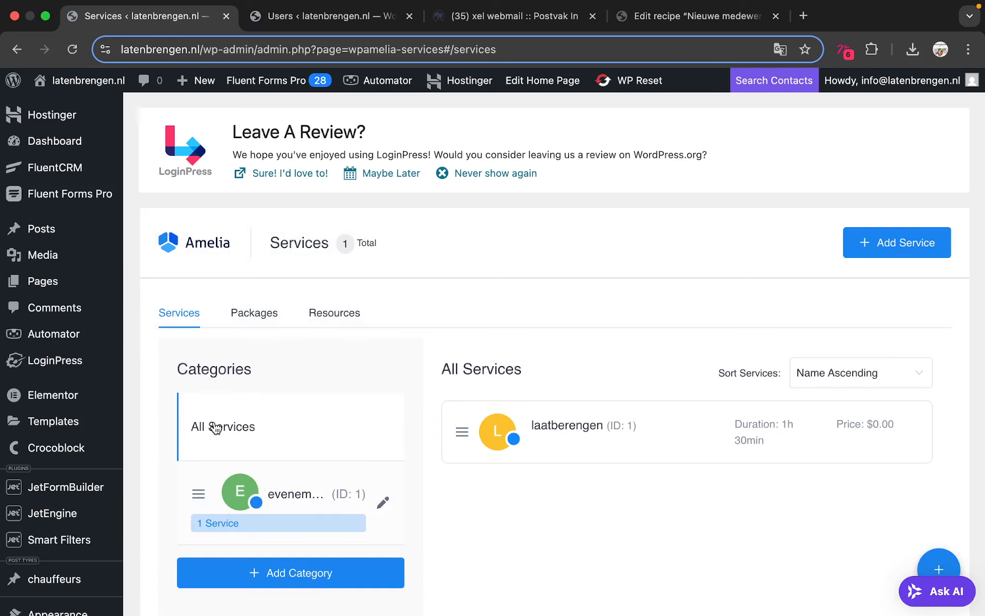
scroll(214, 421, "down", 1)
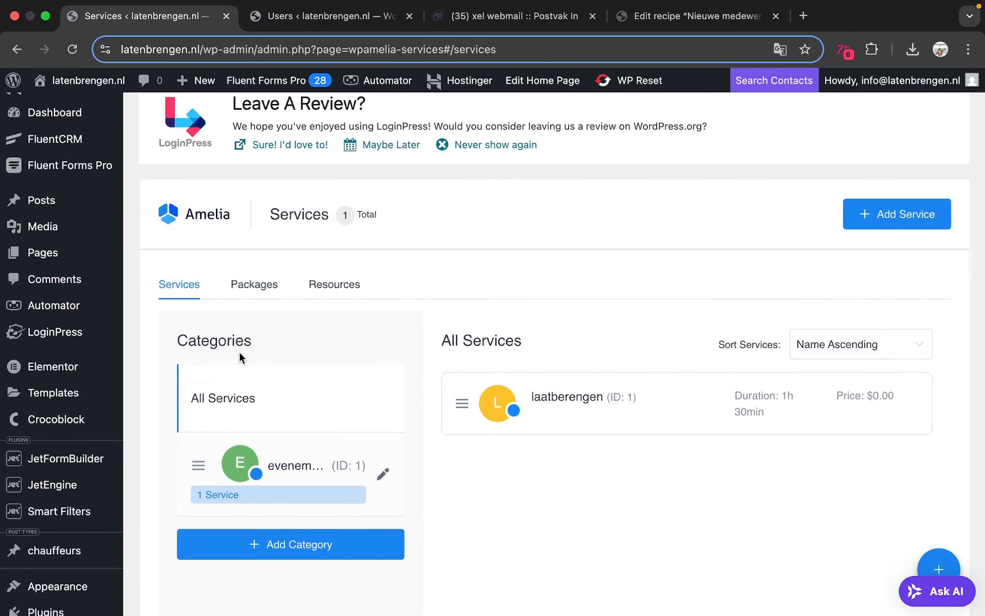
scroll(246, 421, "down", 1)
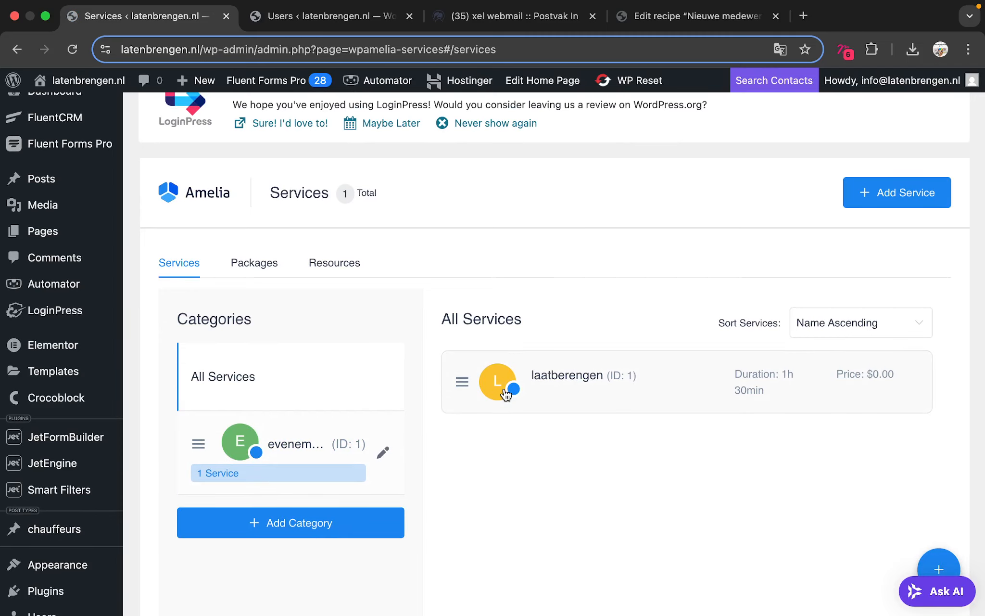
scroll(122, 417, "down", 5)
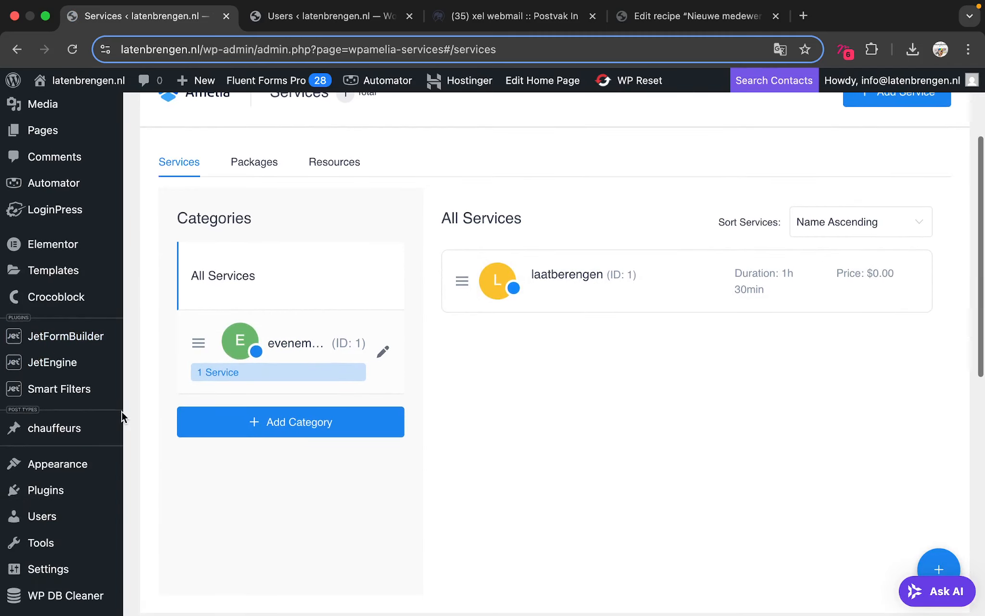
Step: Go to Amelia's Employees page and open the existing employee's record
scroll(76, 309, "up", 7)
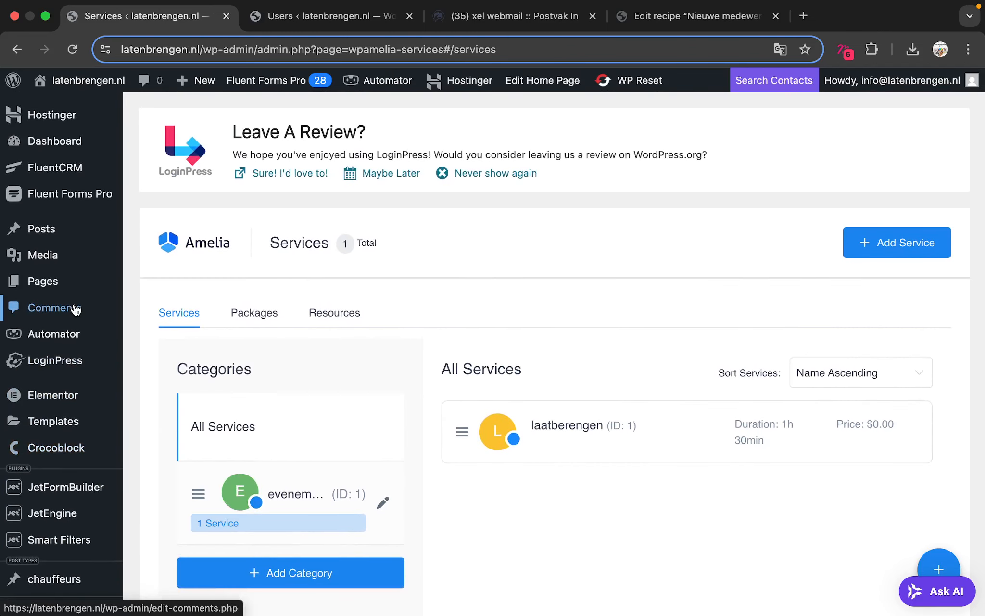
scroll(76, 309, "down", 20)
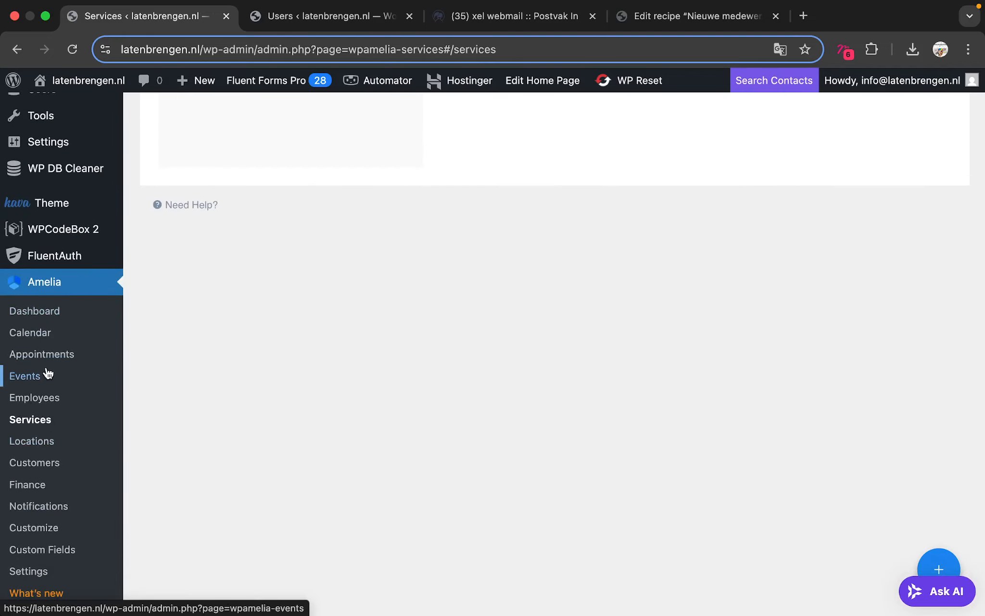
left_click(46, 403)
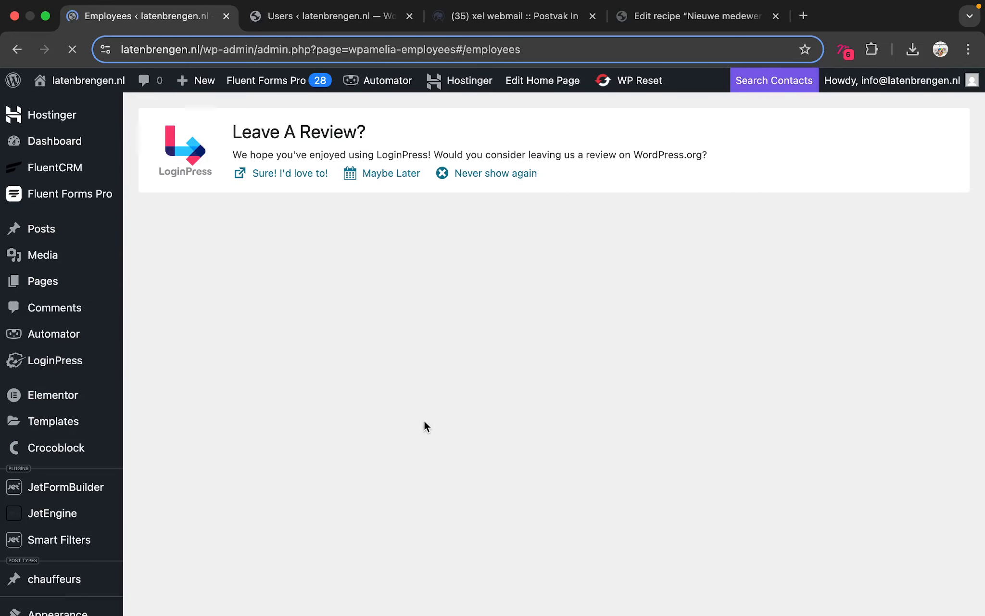
scroll(423, 426, "down", 3)
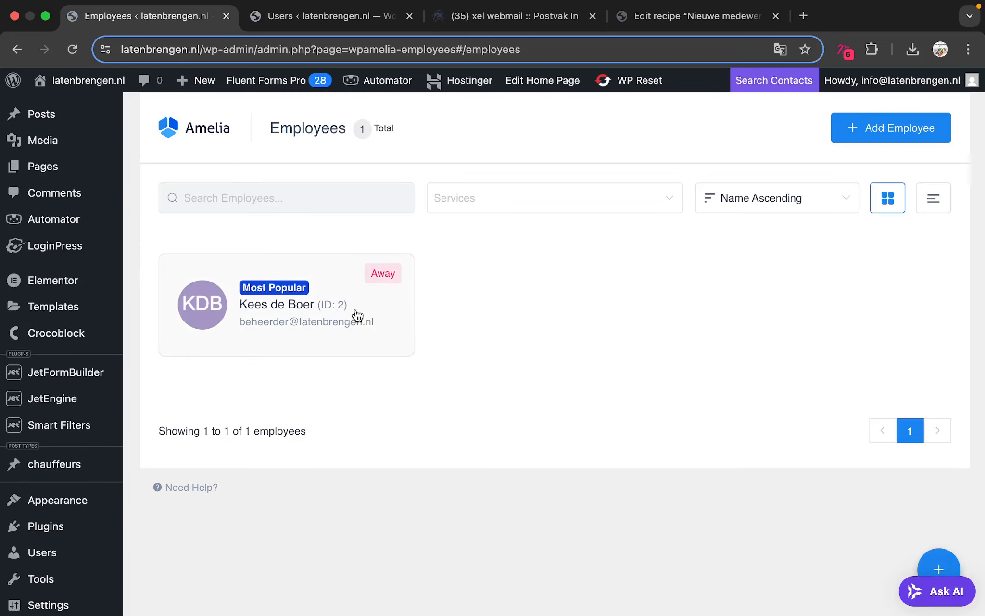
left_click(357, 315)
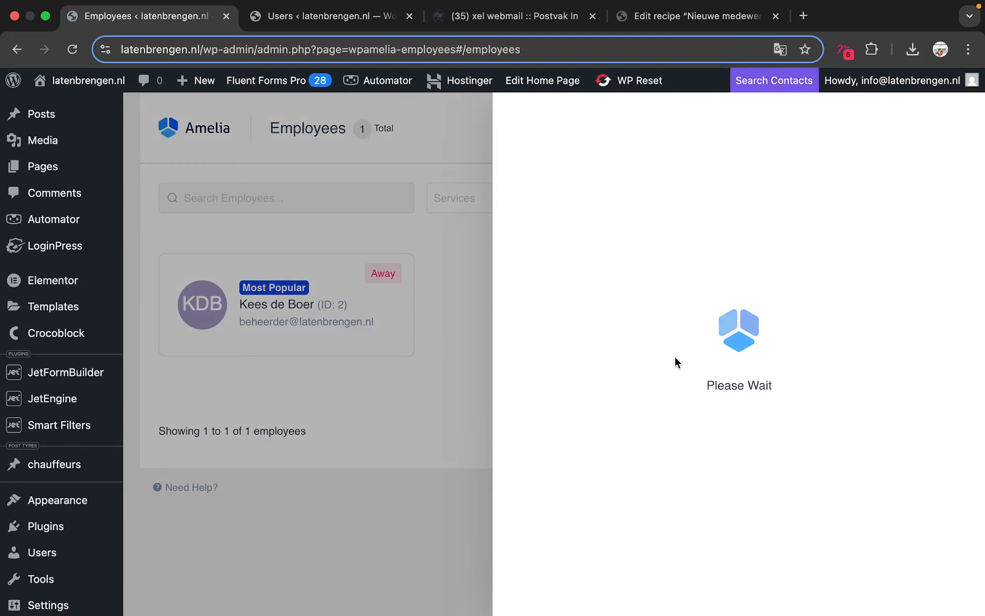
Step: Review the employee's details and the available WordPress User options without selecting one
scroll(674, 362, "down", 2)
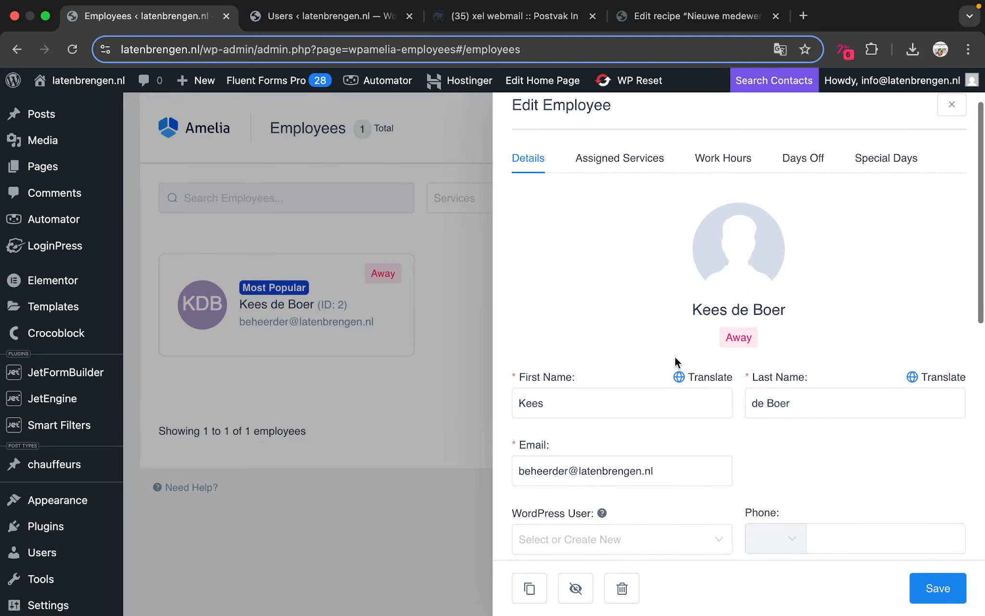
scroll(674, 356, "down", 5)
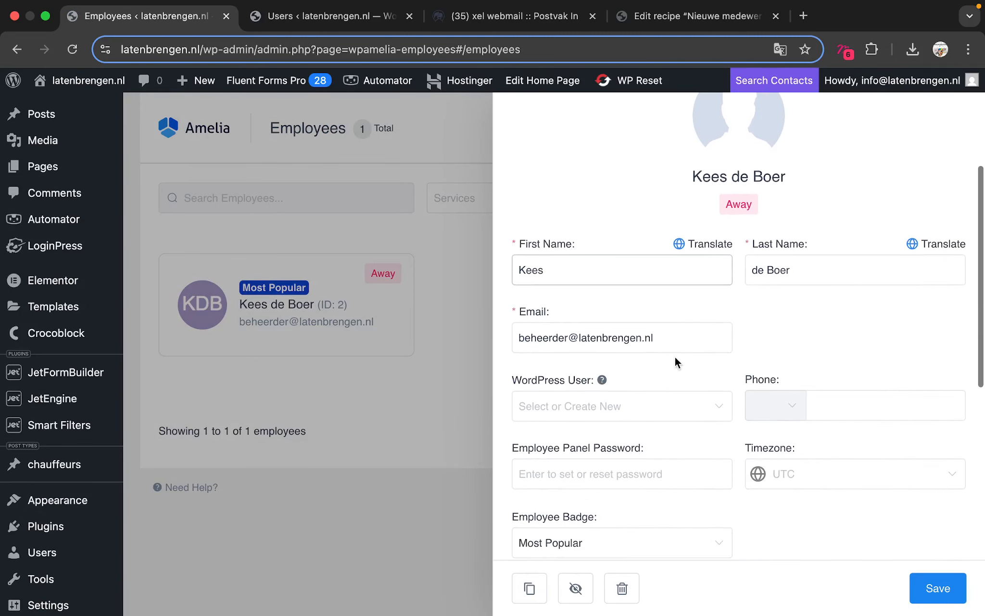
left_click(666, 421)
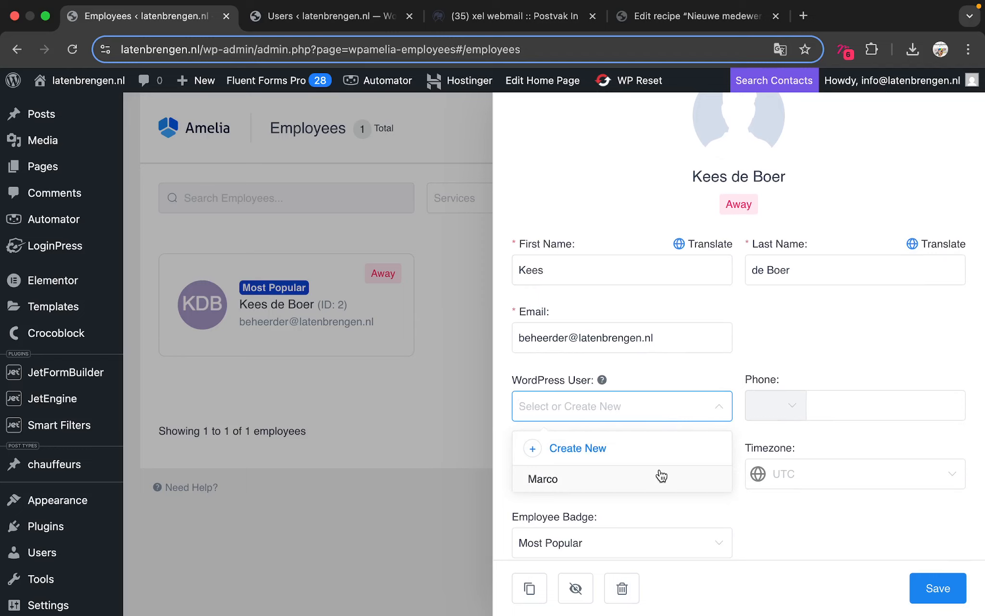
left_click(702, 373)
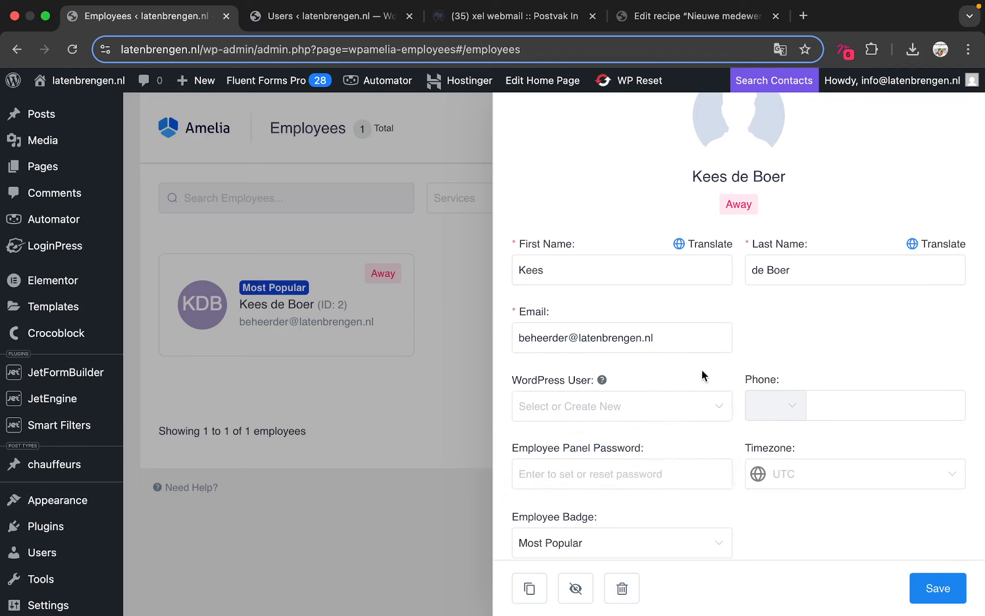
Step: Review the remaining fields of the employee's record, including badge, timezone and description, and close it without saving
scroll(703, 375, "down", 2)
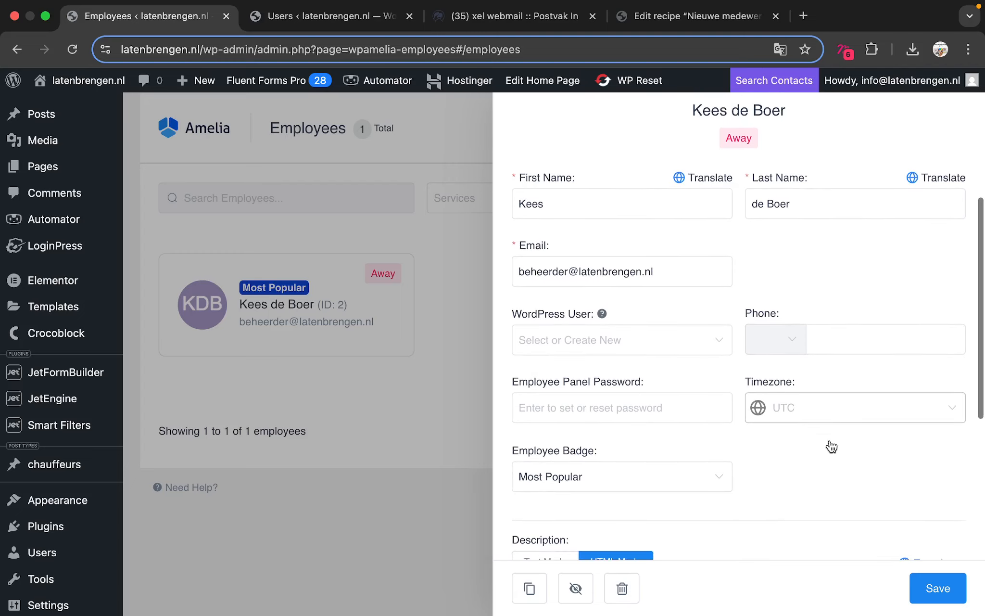
scroll(829, 444, "down", 3)
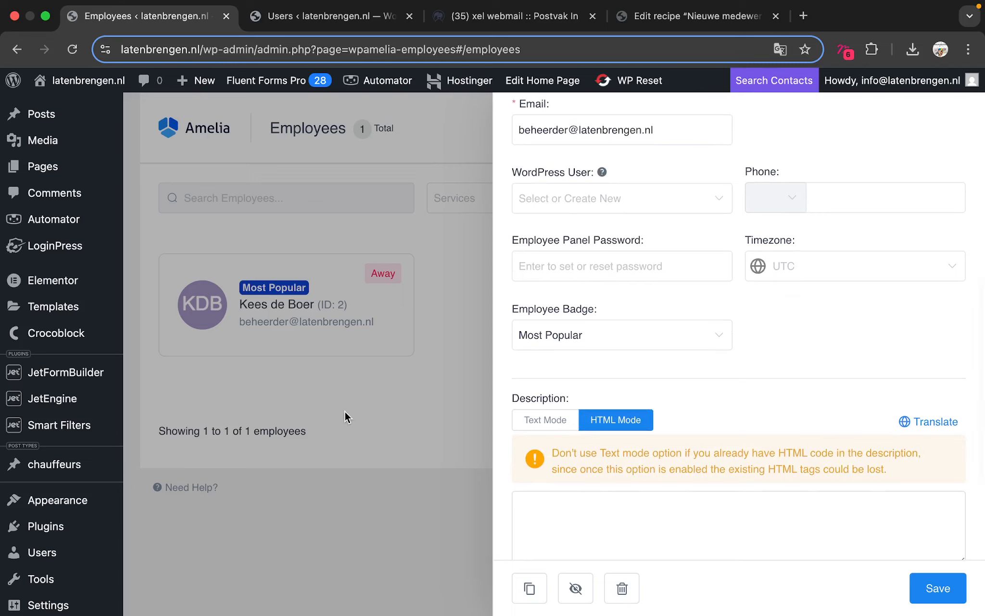
scroll(644, 340, "down", 3)
scroll(643, 339, "up", 7)
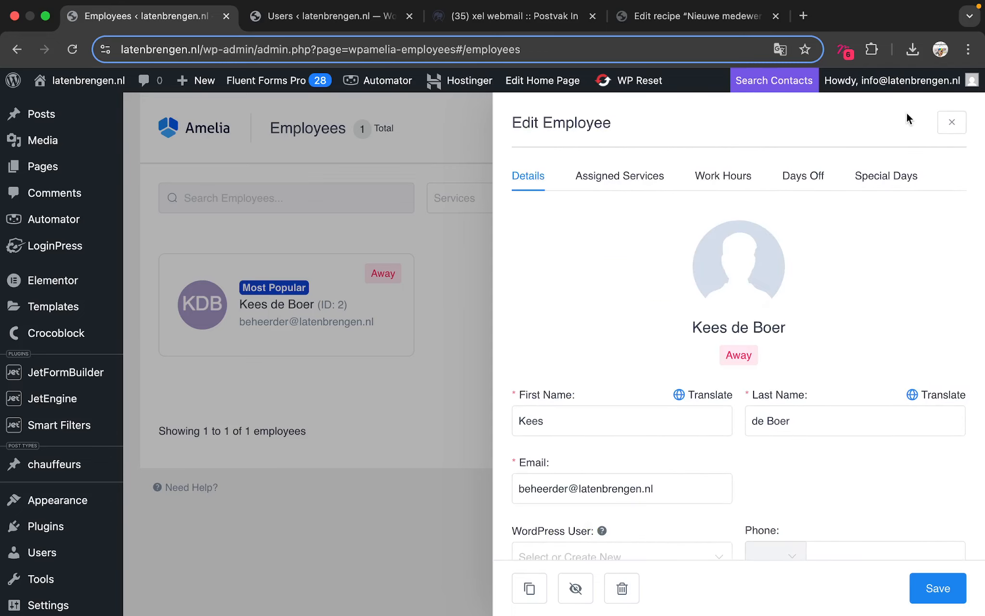
left_click(949, 120)
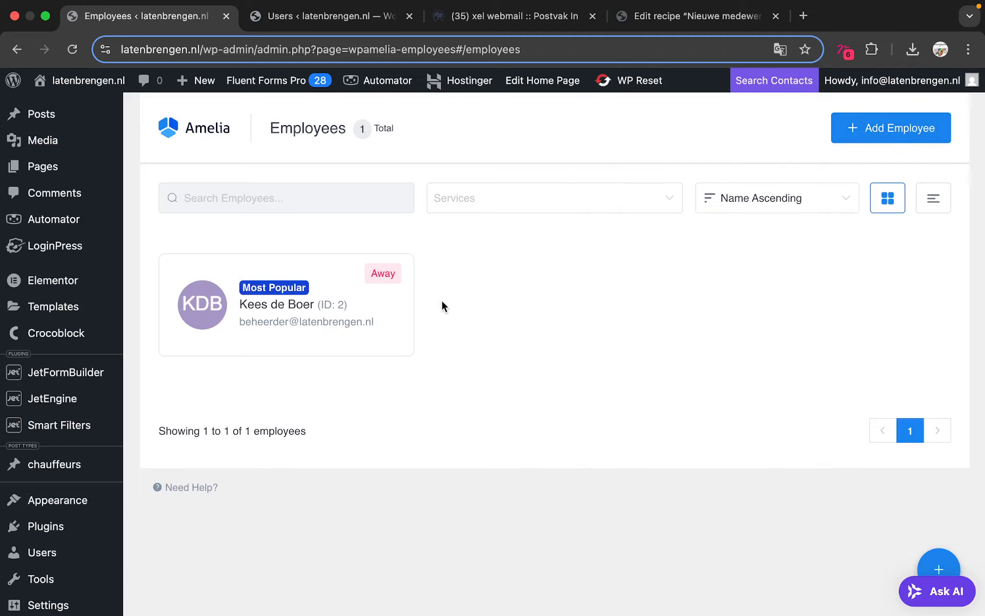
Step: Go to Amelia's Settings page, view the General and Company settings, and close both without changes
scroll(55, 455, "down", 15)
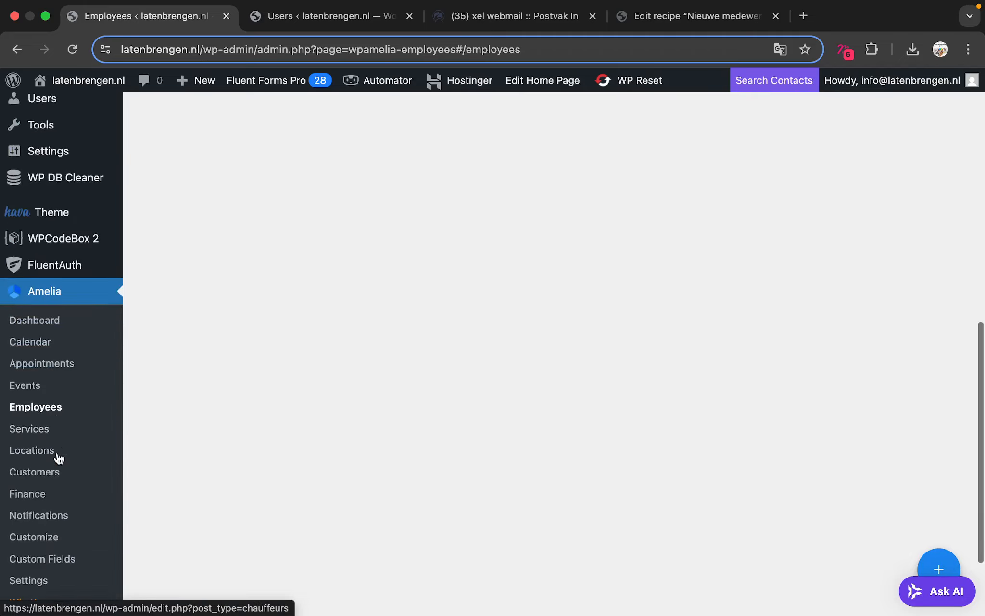
scroll(57, 457, "down", 2)
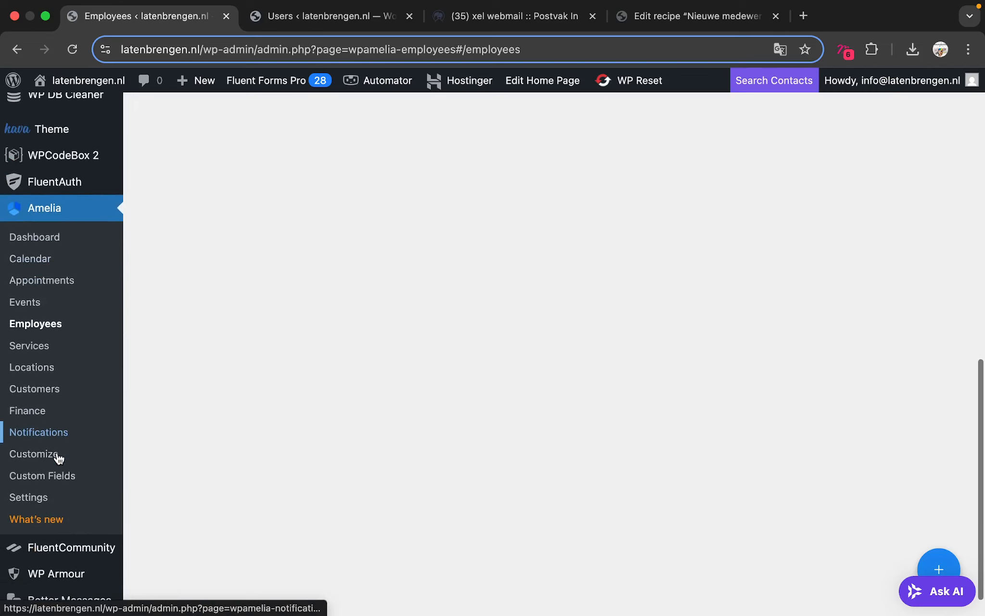
left_click(48, 490)
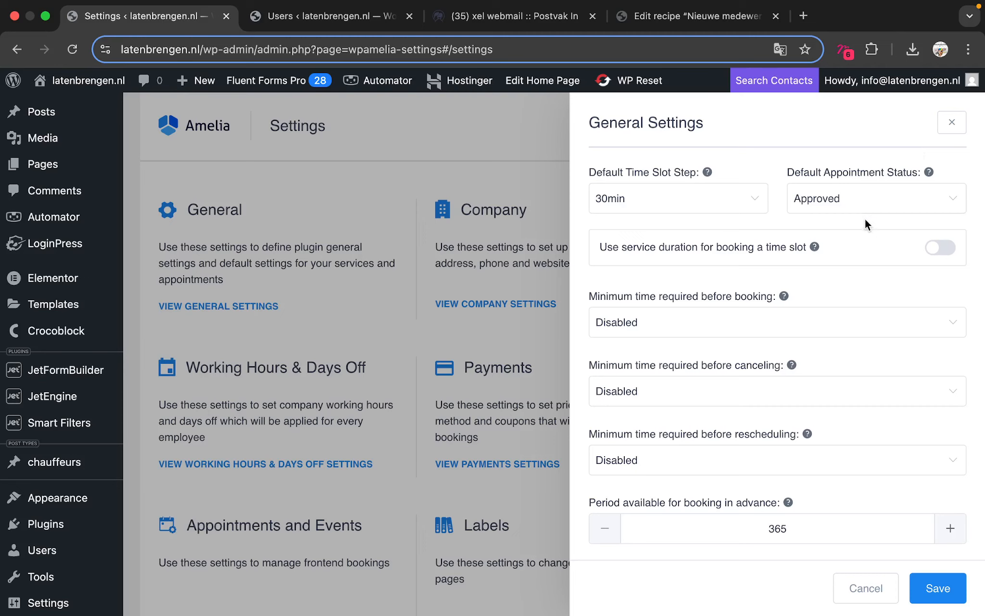
left_click(954, 122)
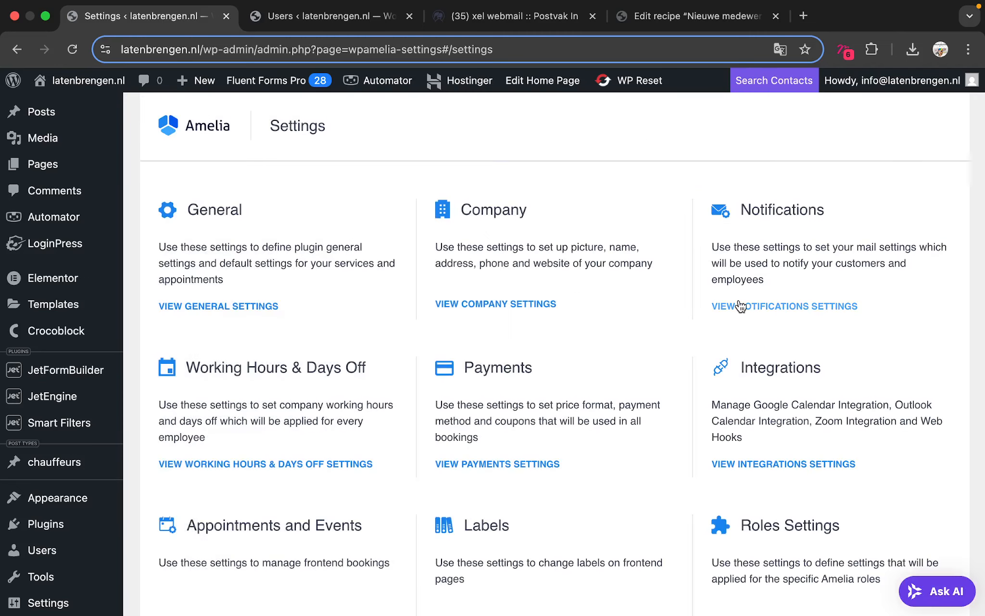
left_click(548, 304)
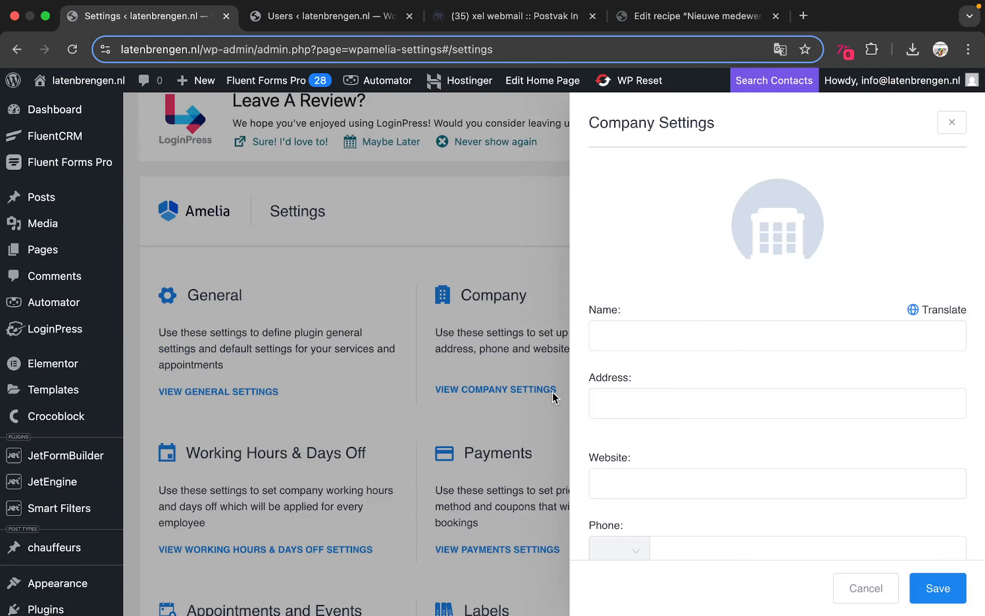
left_click(955, 123)
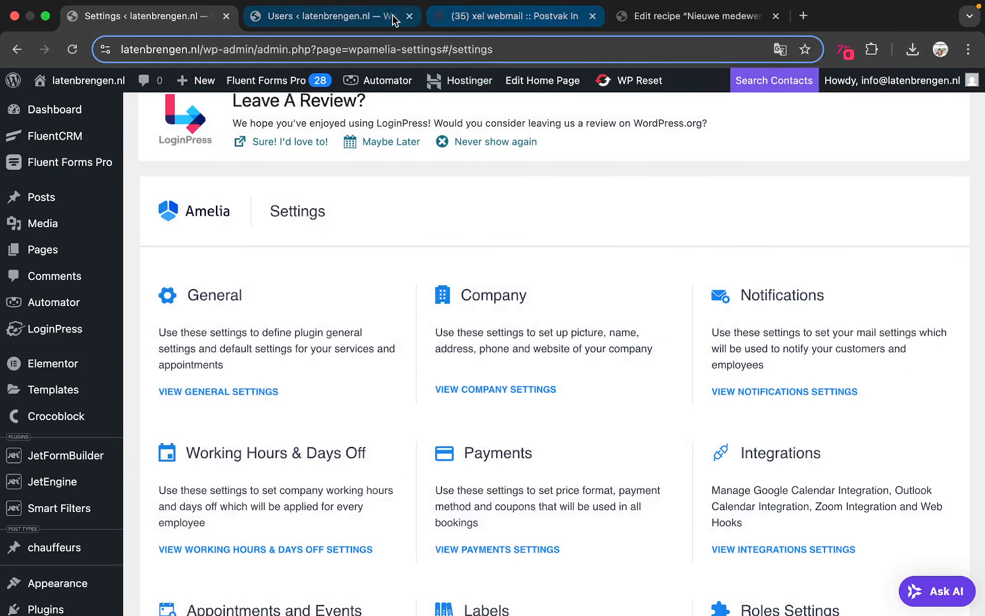
Step: Refresh the WordPress Users list and delete the user with the Amelia Employee role, confirming the deletion
left_click(367, 20)
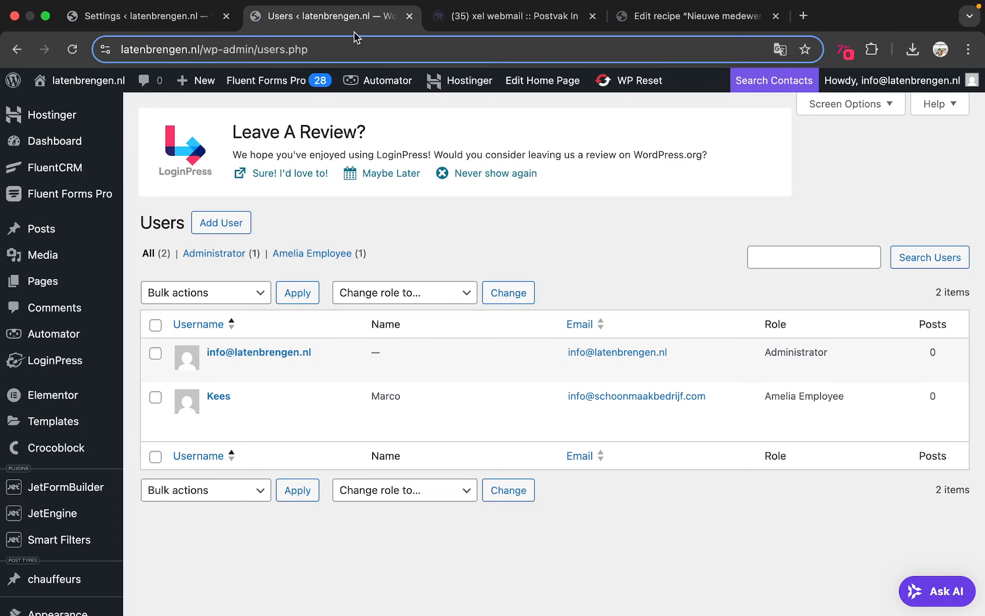
mouse_move(176, 399)
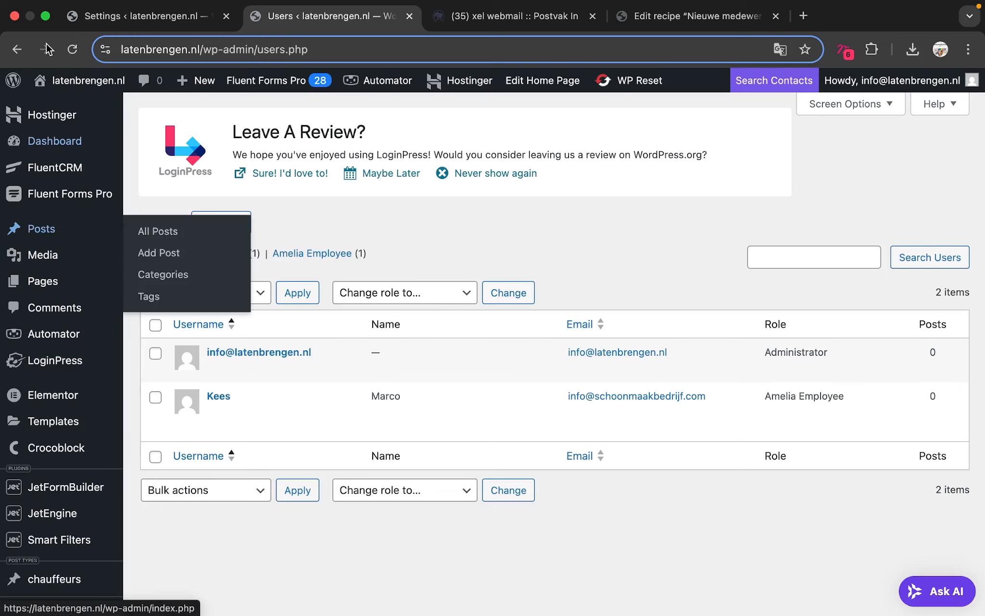
left_click(72, 50)
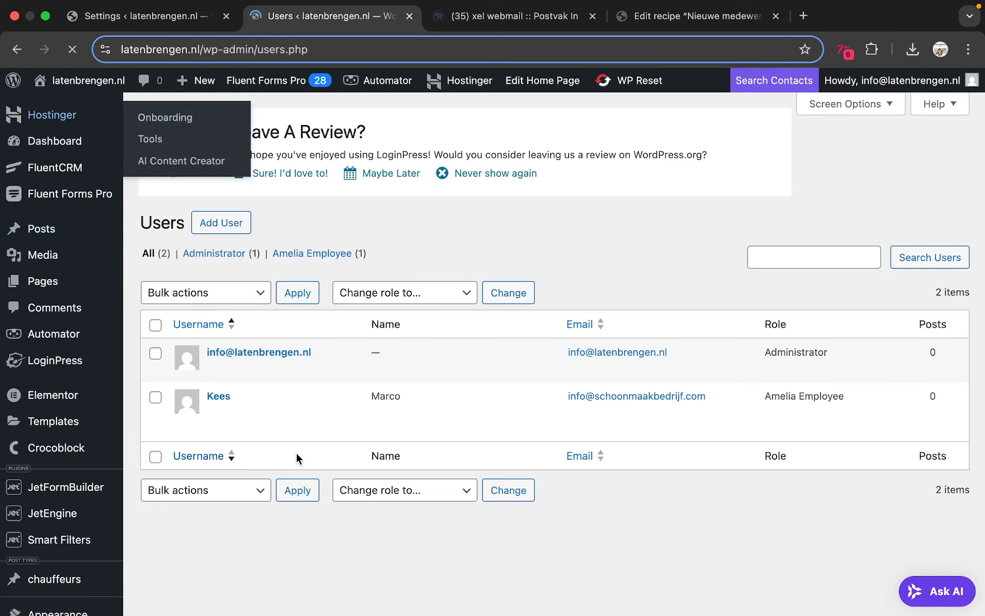
mouse_move(259, 428)
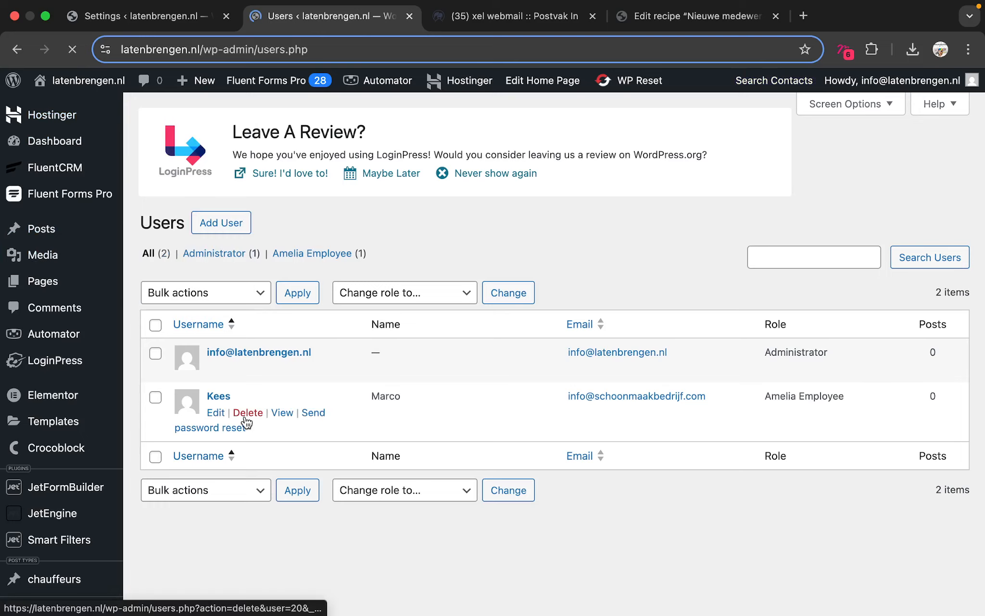
left_click(246, 415)
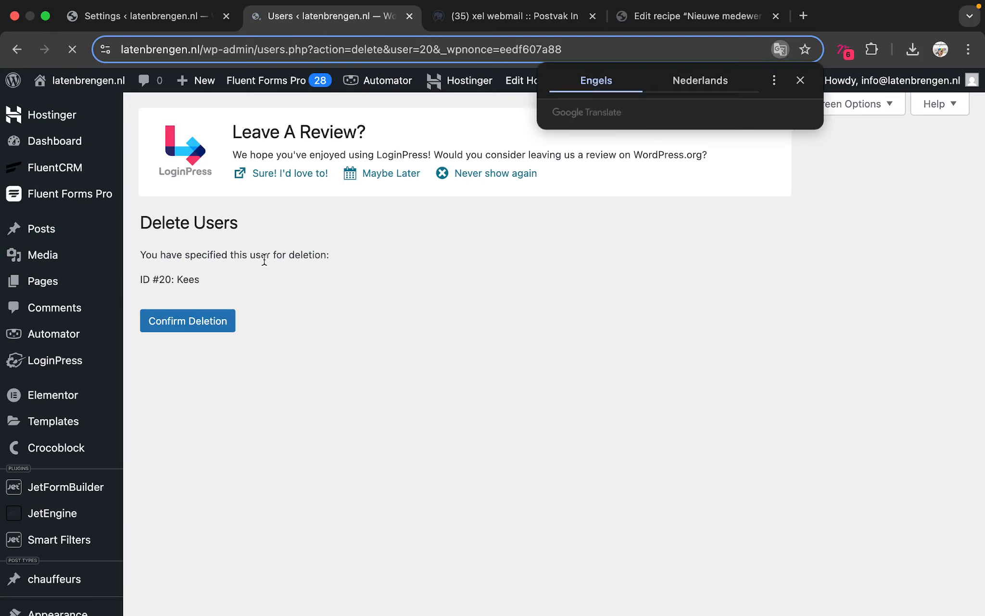
left_click(220, 320)
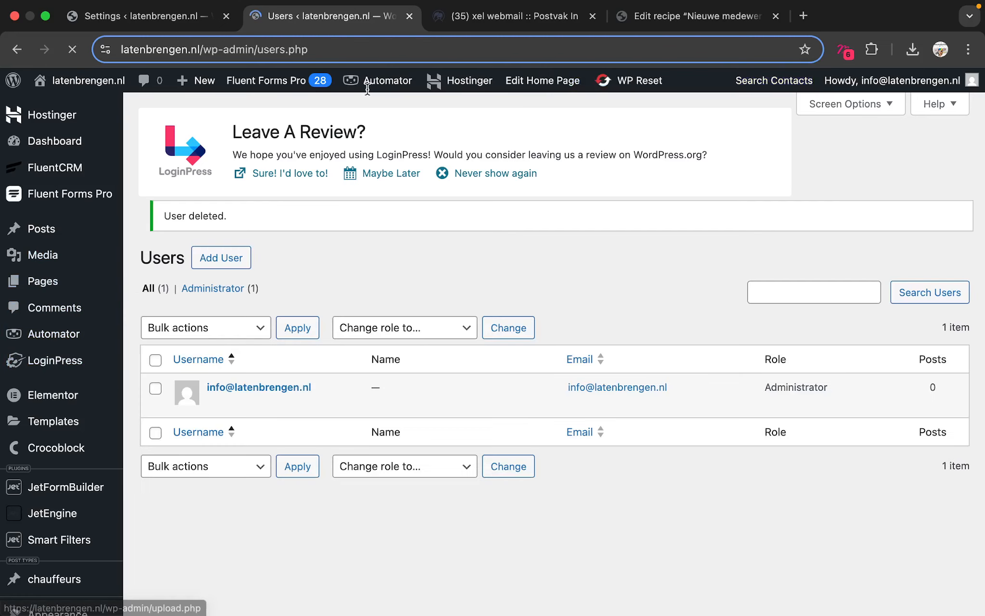
Step: Return to the Nieuwe medewerker recipe, glance over its trigger and actions, and open Automator's settings
left_click(632, 24)
scroll(57, 270, "down", 5)
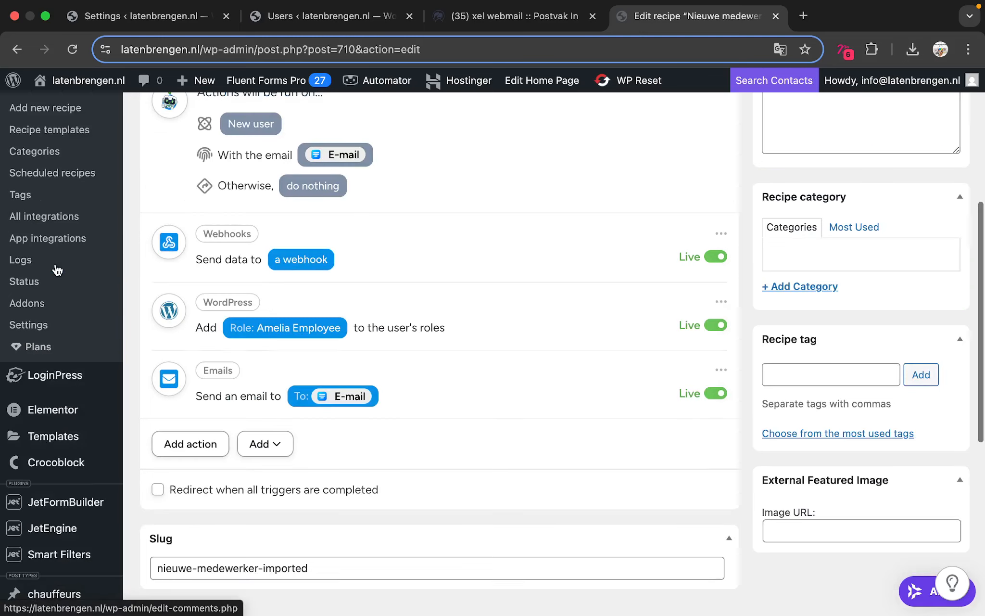
scroll(57, 269, "down", 7)
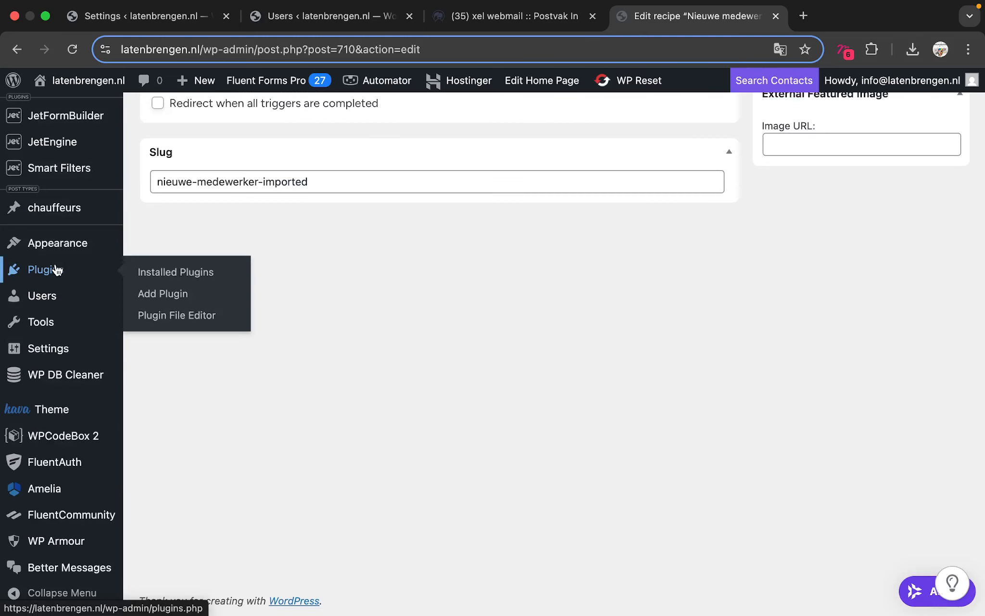
scroll(57, 270, "up", 10)
mouse_move(57, 269)
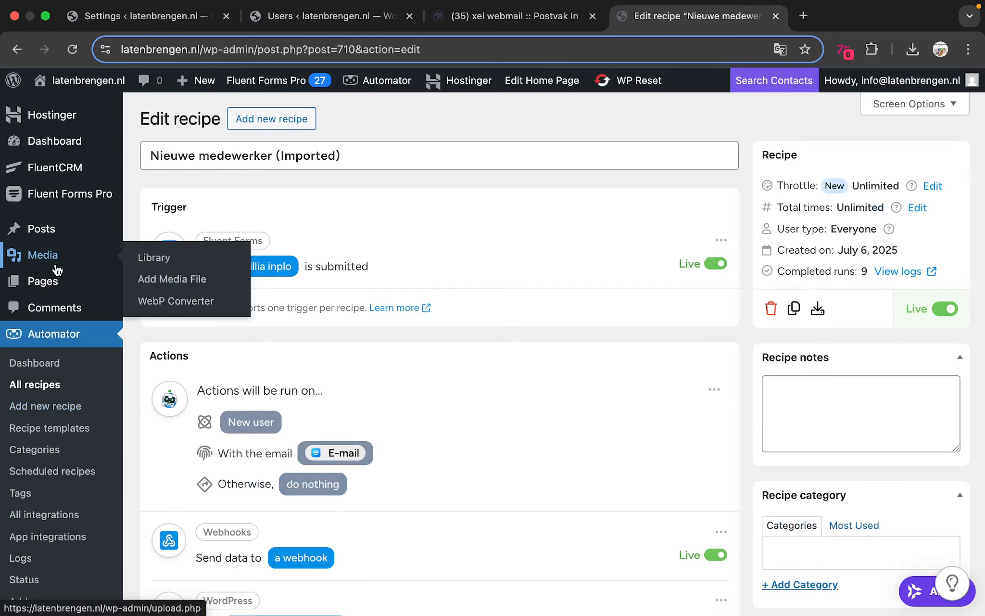
scroll(44, 525, "down", 2)
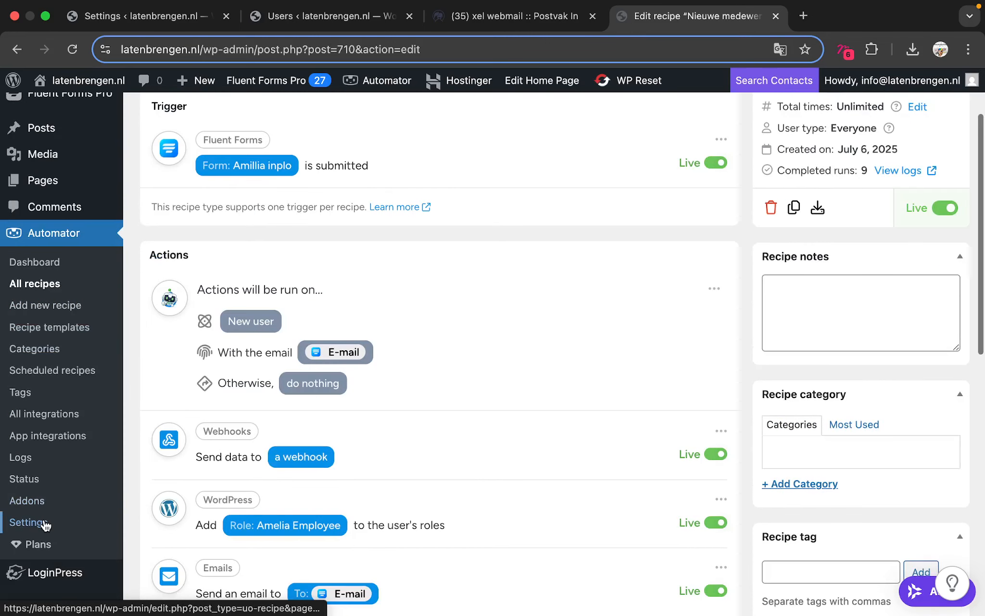
left_click(44, 524)
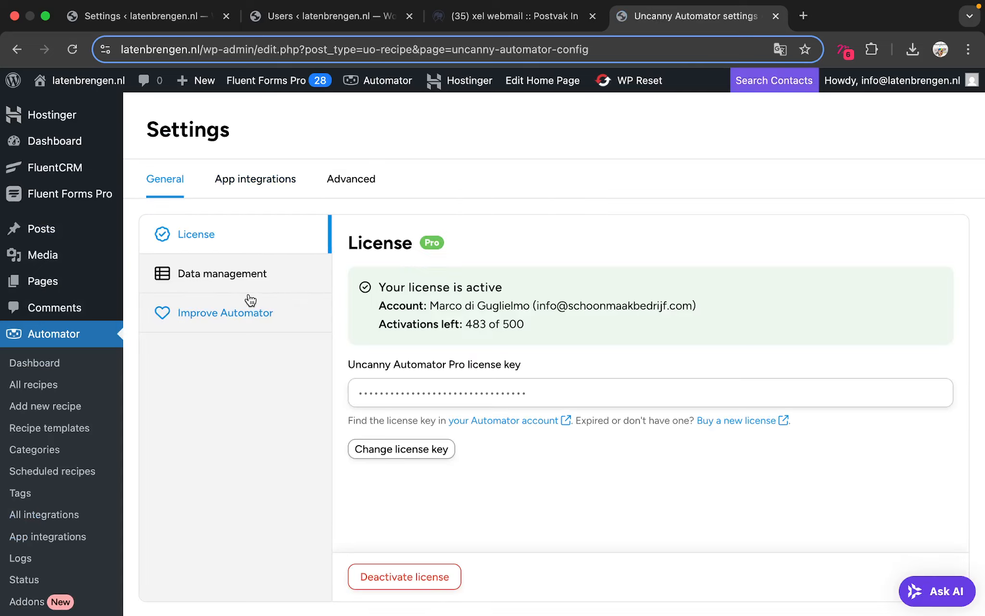
Step: Review Automator's Data management settings for deleting recipe records with users, auto-pruning logs and deleting all data
left_click(249, 294)
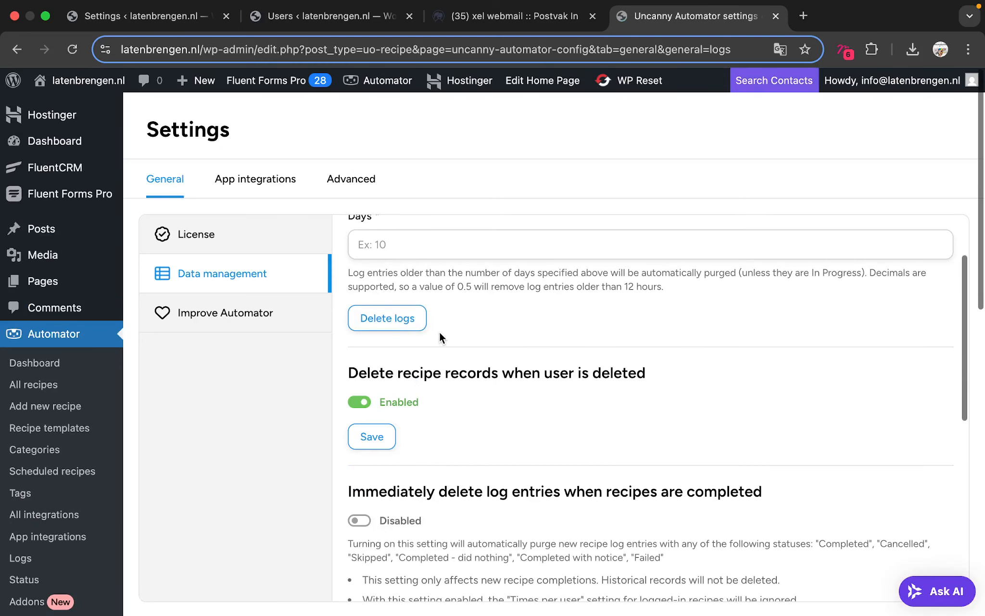
scroll(438, 337, "down", 1)
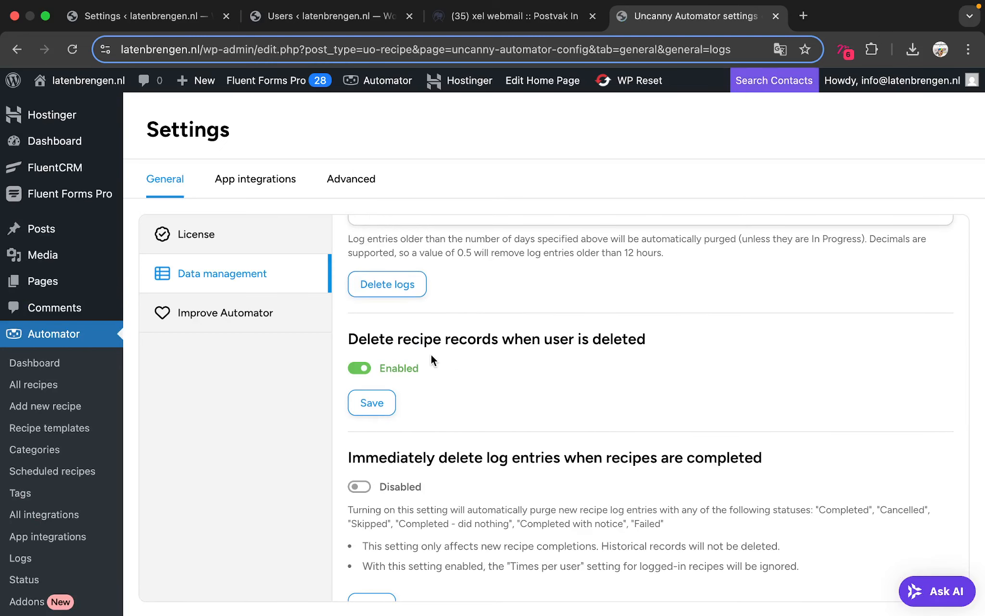
scroll(431, 357, "down", 6)
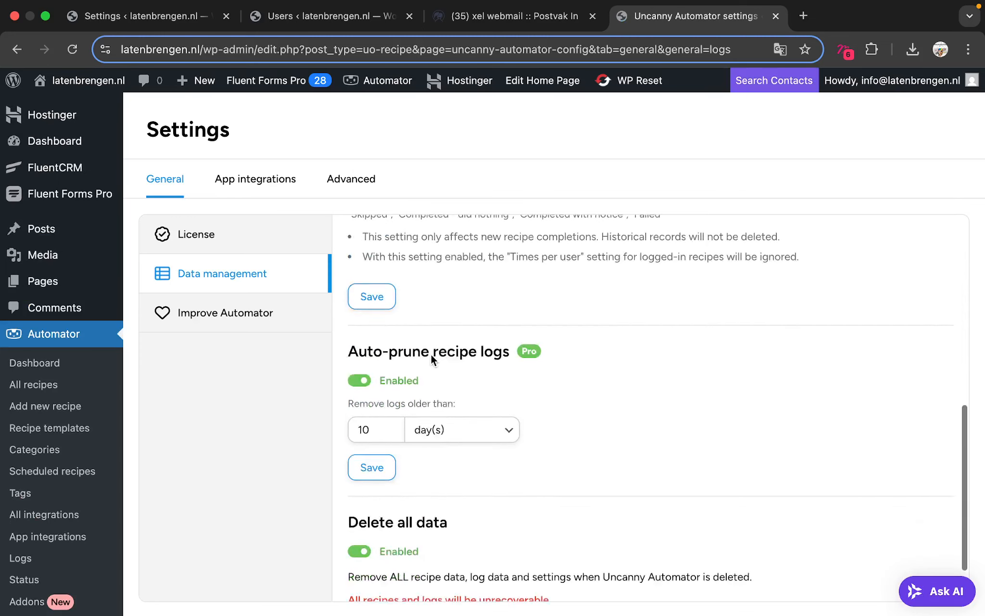
scroll(431, 356, "down", 2)
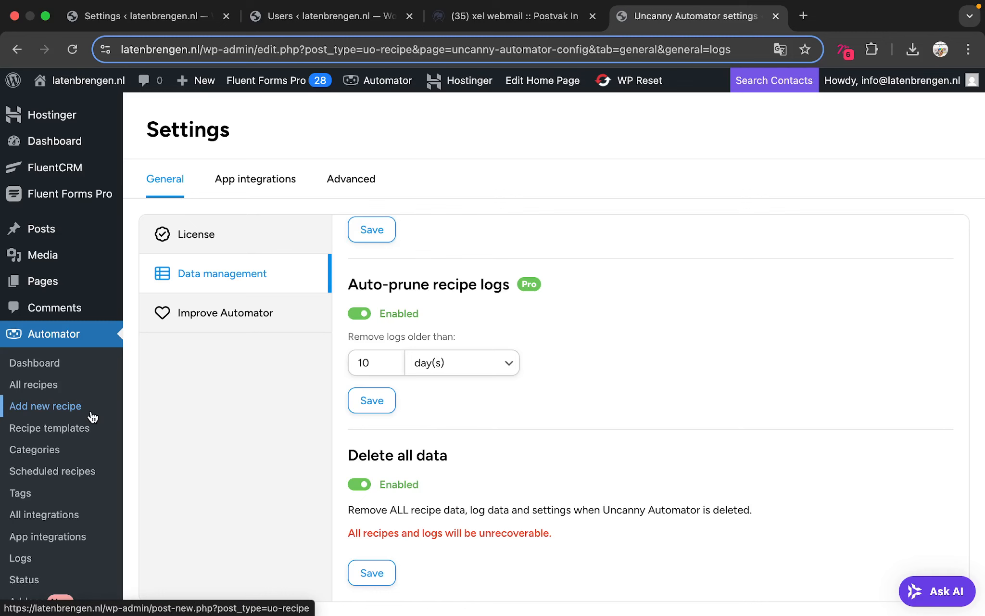
Step: Return to the WordPress Users page and go from there to Amelia's Employees page
key("super+2")
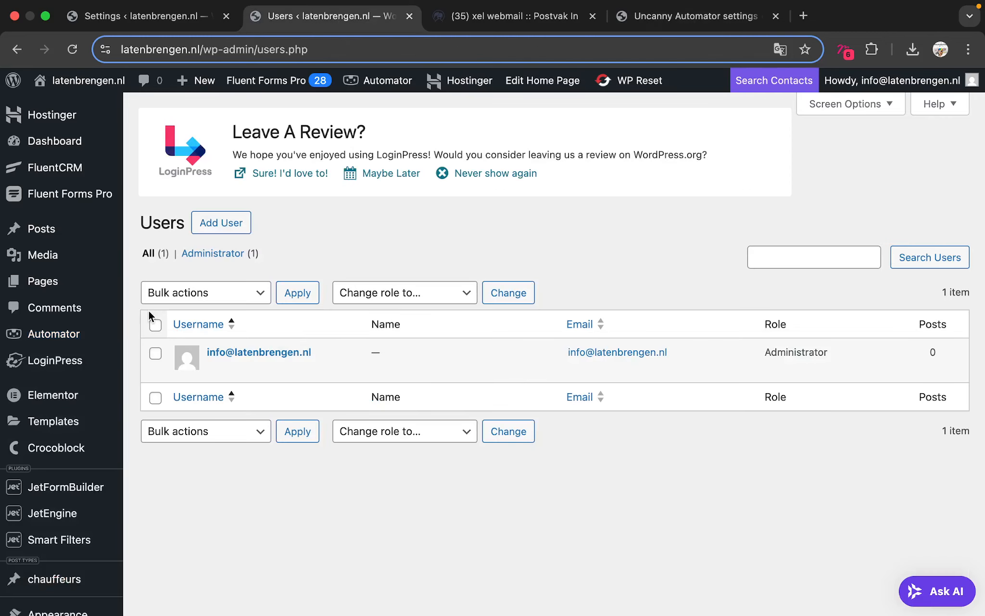
mouse_move(110, 258)
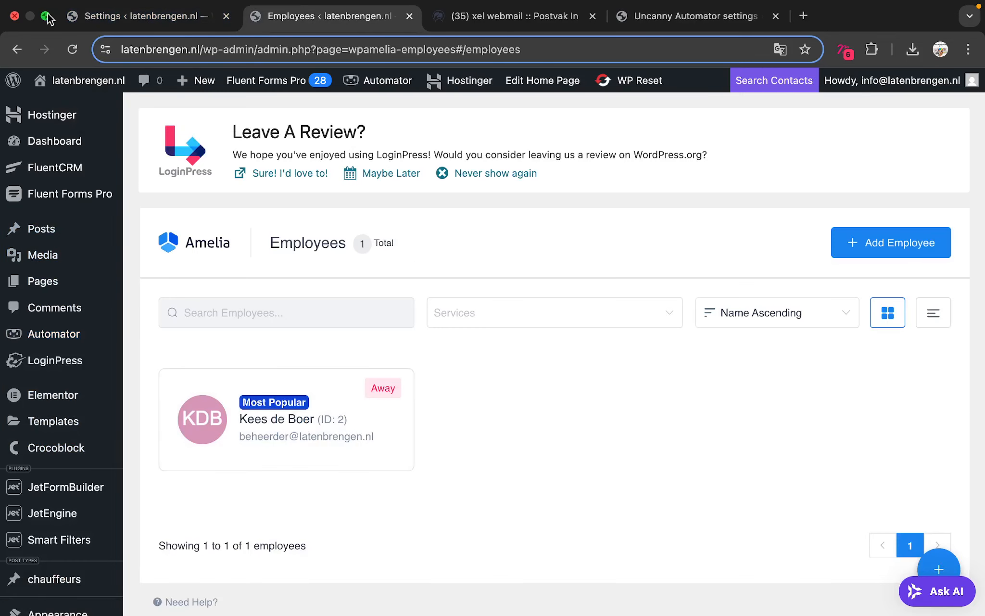
Step: Open a new incognito window and load latenbrengen.nl/beheer in it
left_click(47, 18)
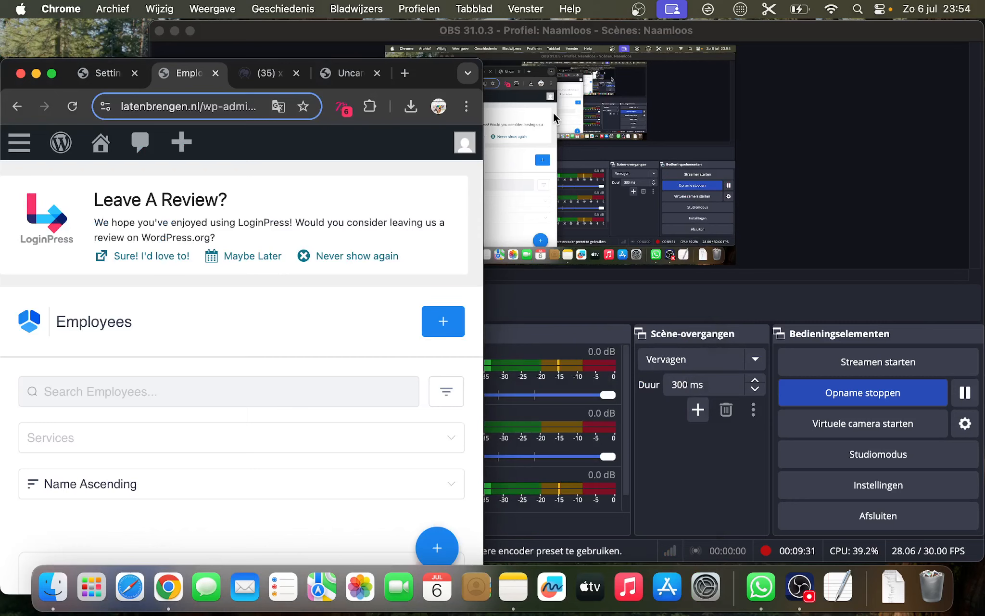
left_click(466, 106)
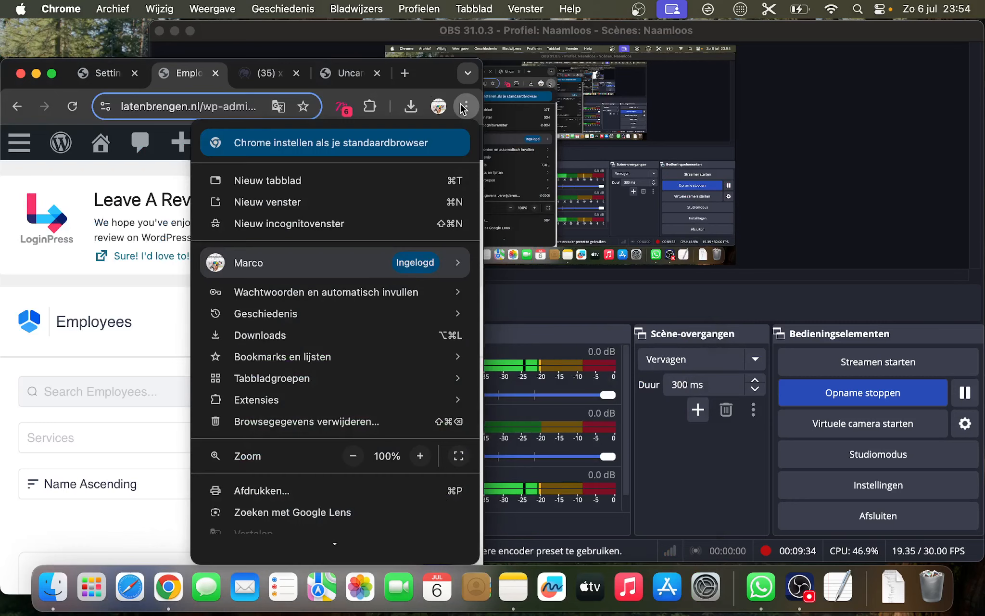
left_click(391, 224)
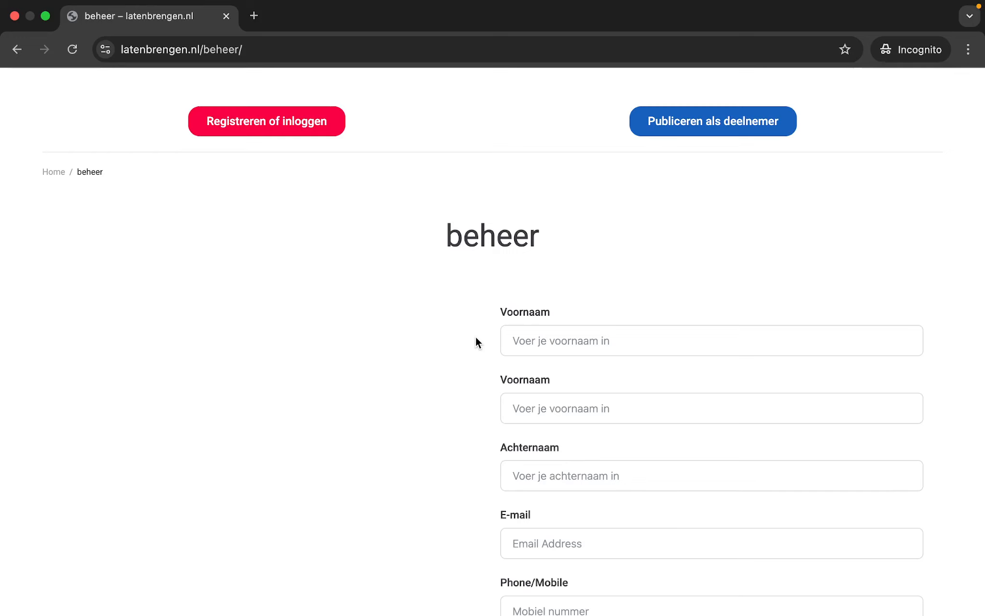
Step: Fill in the beheer form's first name, last name, e-mail and Wachtwoord fields, leave the phone number blank, and submit the form
scroll(476, 342, "down", 1)
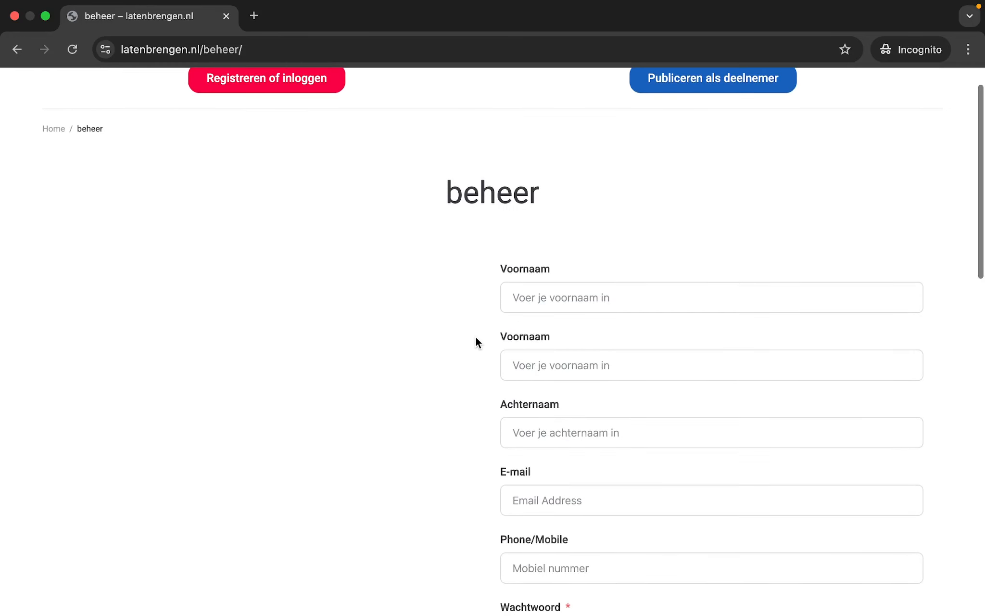
left_click(546, 305)
scroll(445, 320, "down", 5)
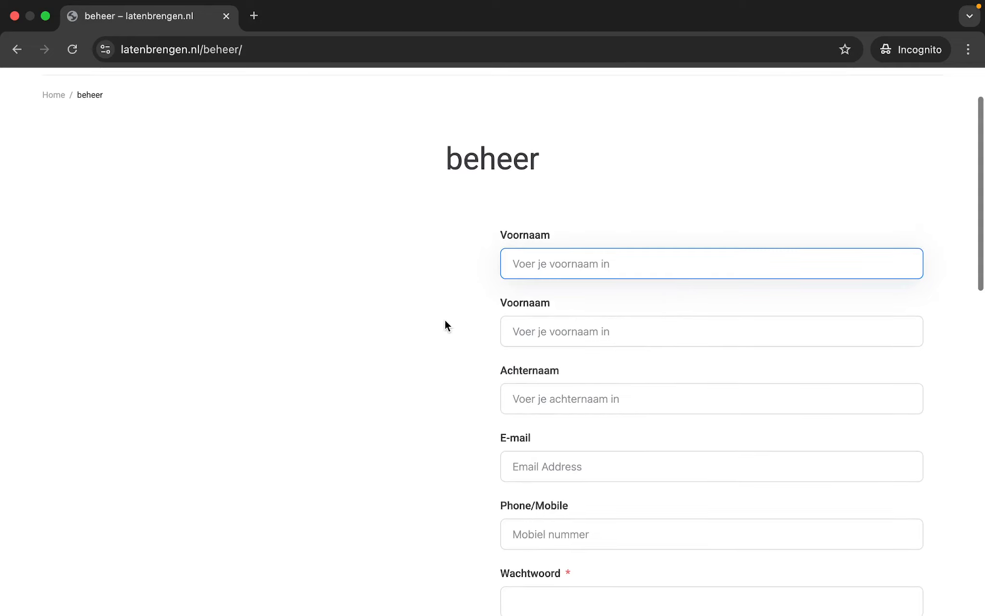
scroll(445, 321, "up", 5)
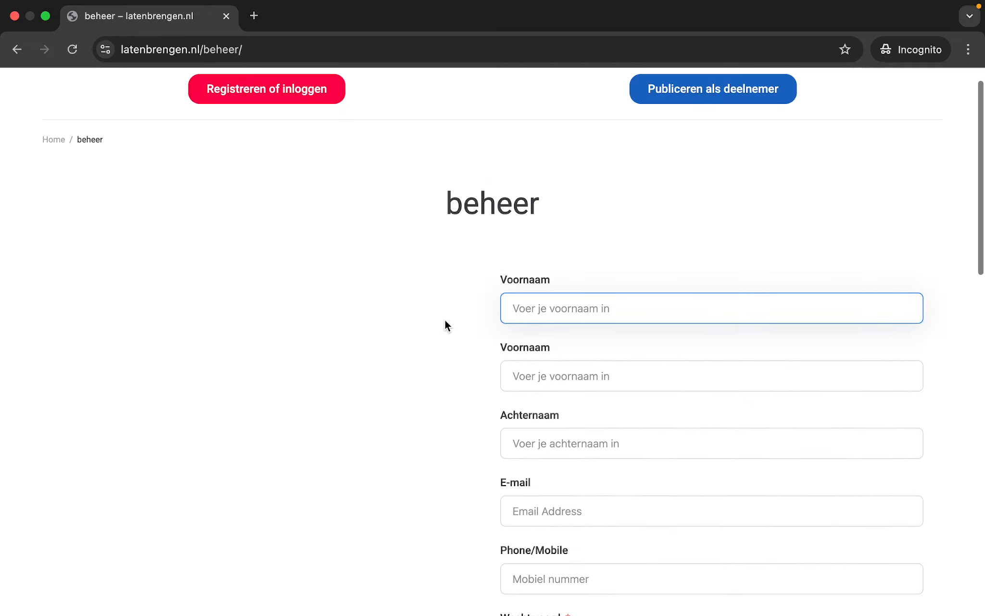
scroll(445, 321, "down", 2)
scroll(486, 325, "down", 1)
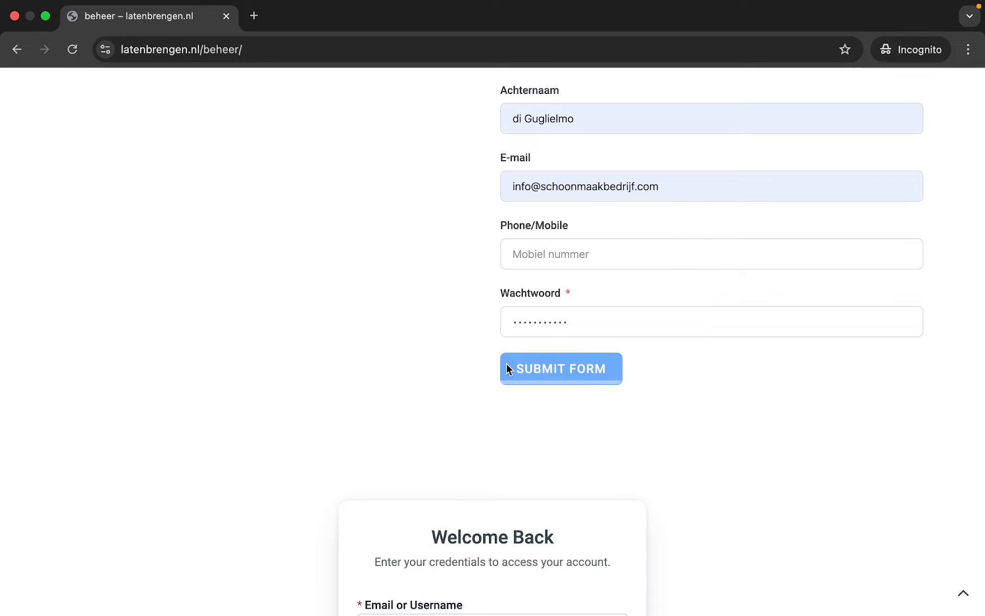
scroll(506, 362, "up", 5)
scroll(505, 362, "down", 8)
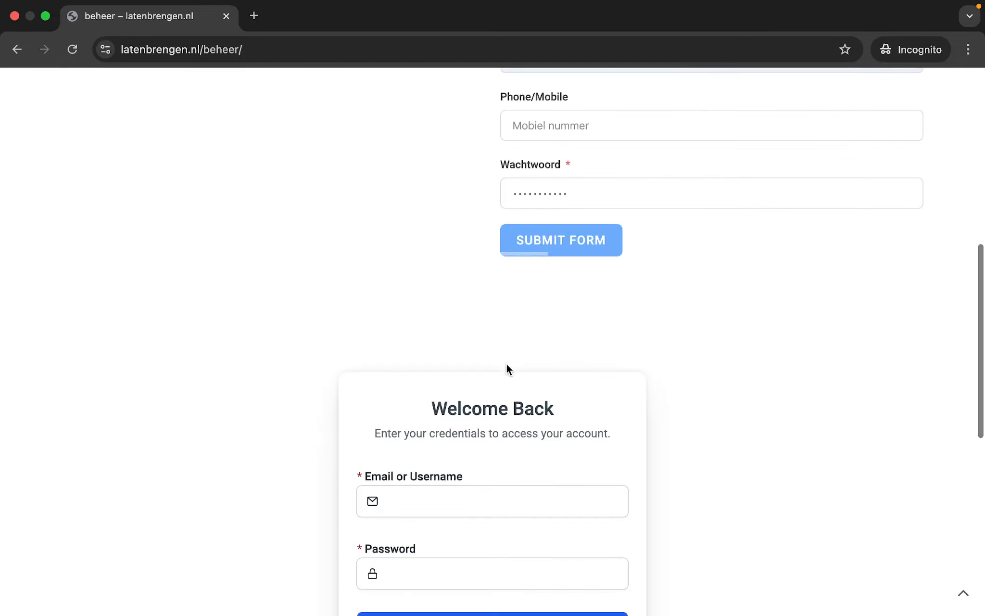
Step: Take the incognito window with the beheer page out of full screen and move it aside to bring the main browser window forward
scroll(506, 365, "down", 8)
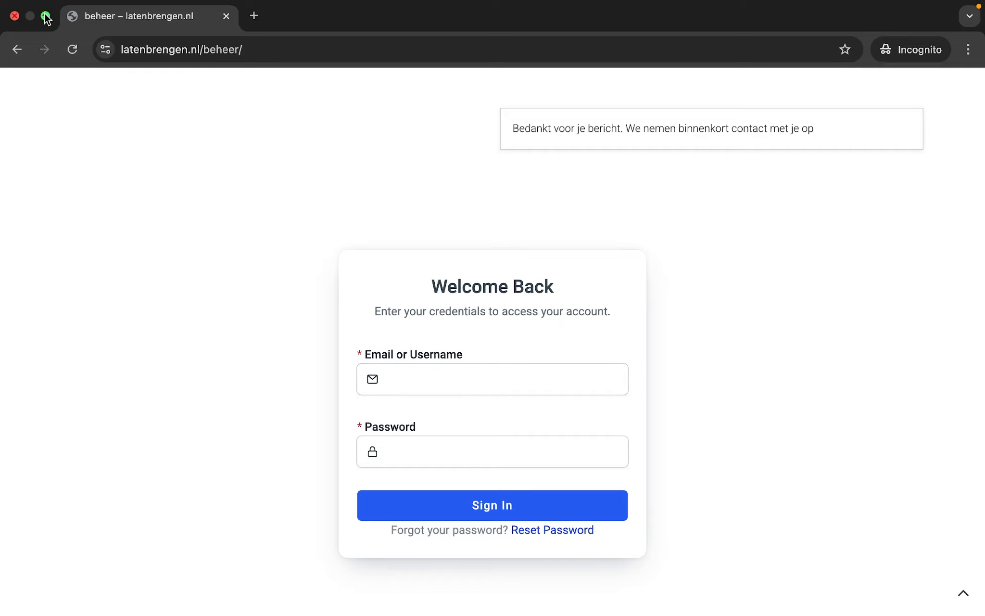
left_click(46, 18)
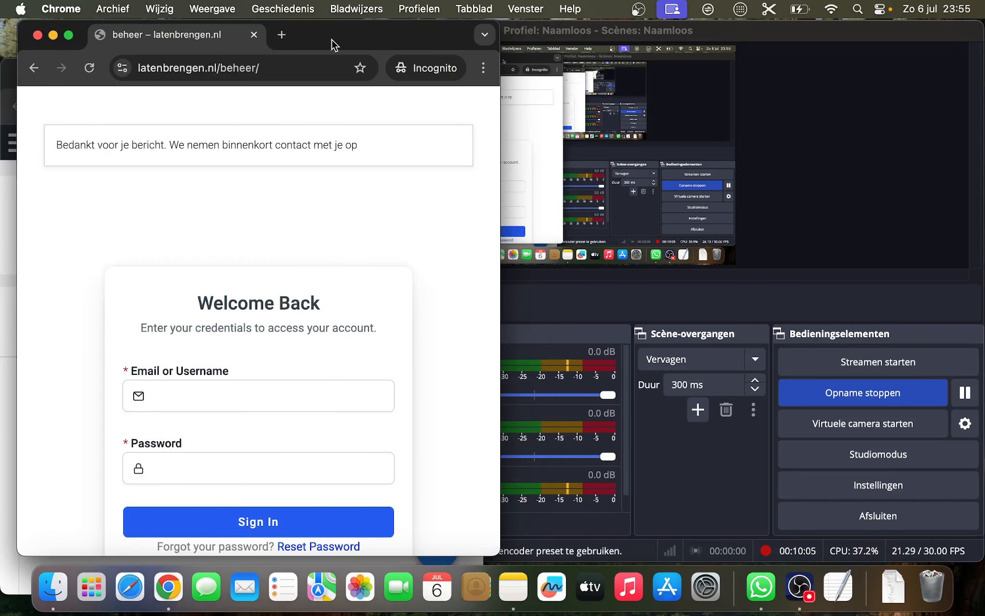
left_click_drag(332, 42, 669, 42)
left_click(213, 344)
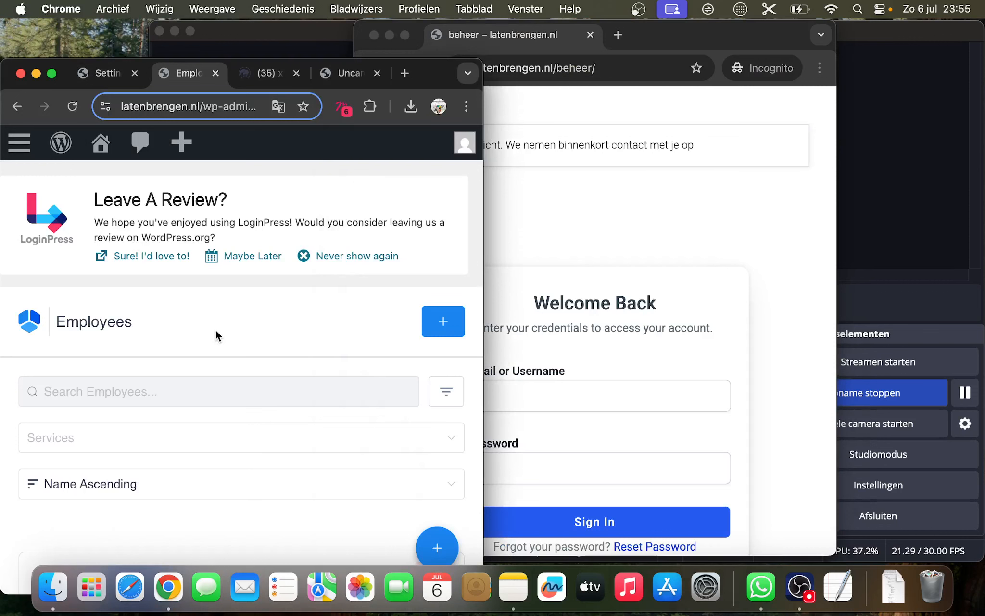
Step: Refresh the webmail inbox, open the "Reset je wachtwoord" message and copy the account password from its body
left_click(270, 75)
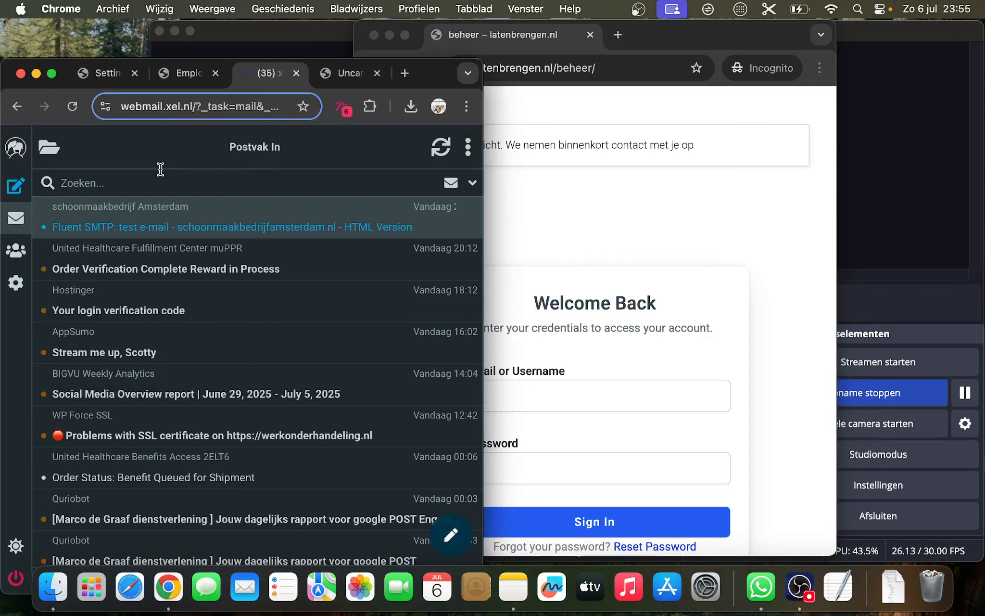
left_click(72, 106)
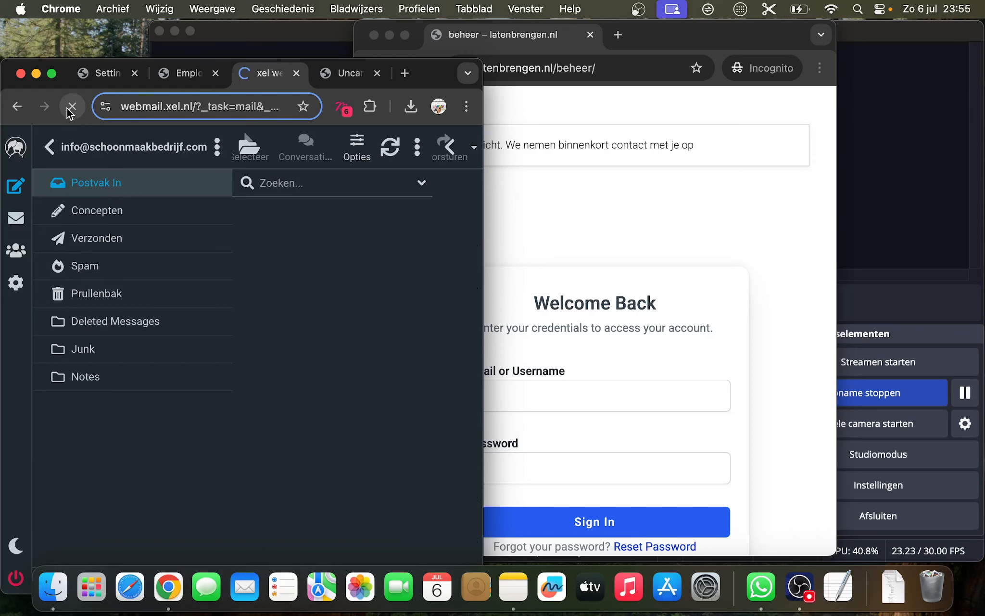
left_click(139, 216)
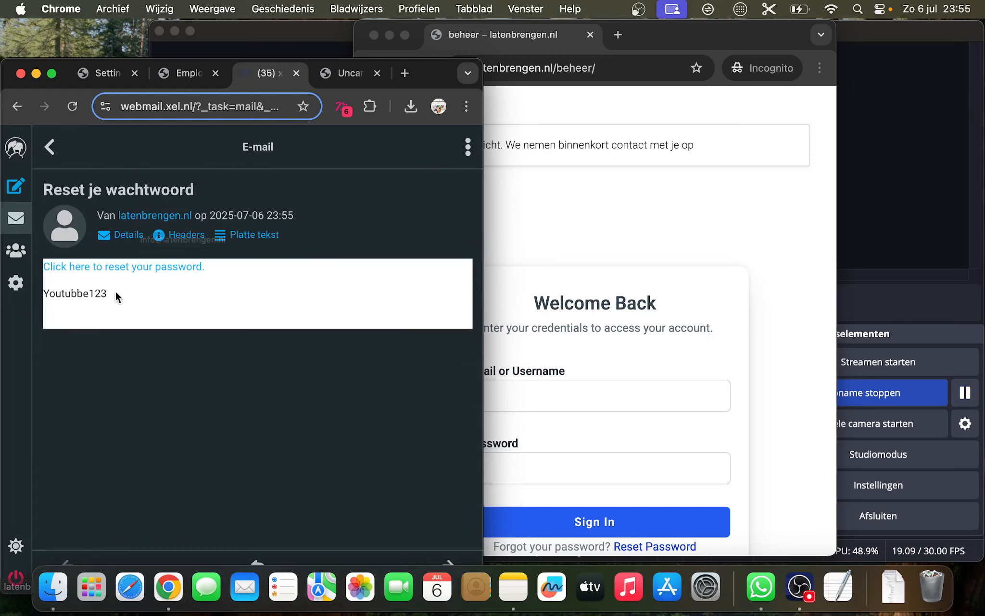
left_click_drag(116, 294, 43, 293)
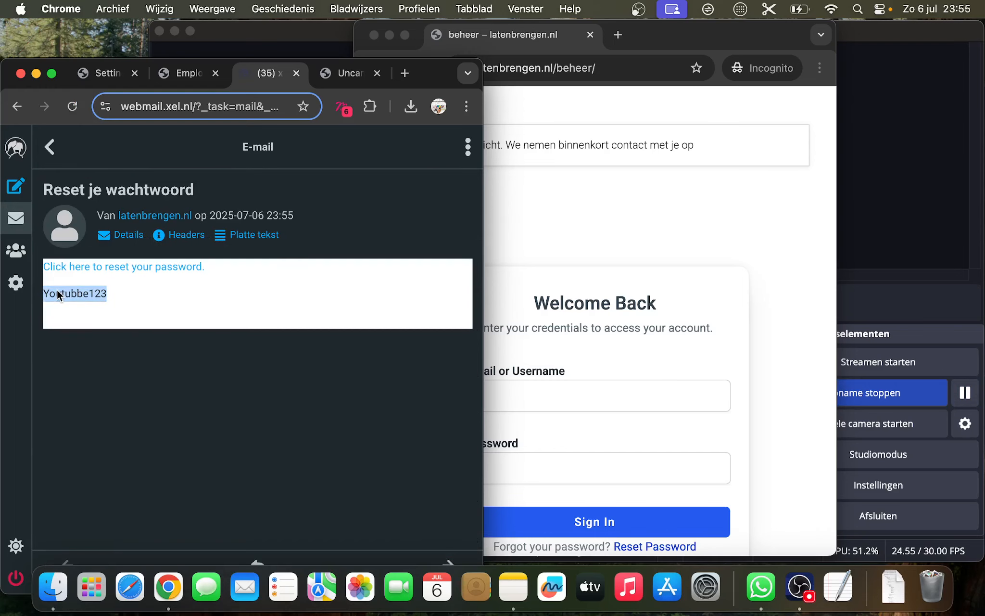
right_click(58, 292)
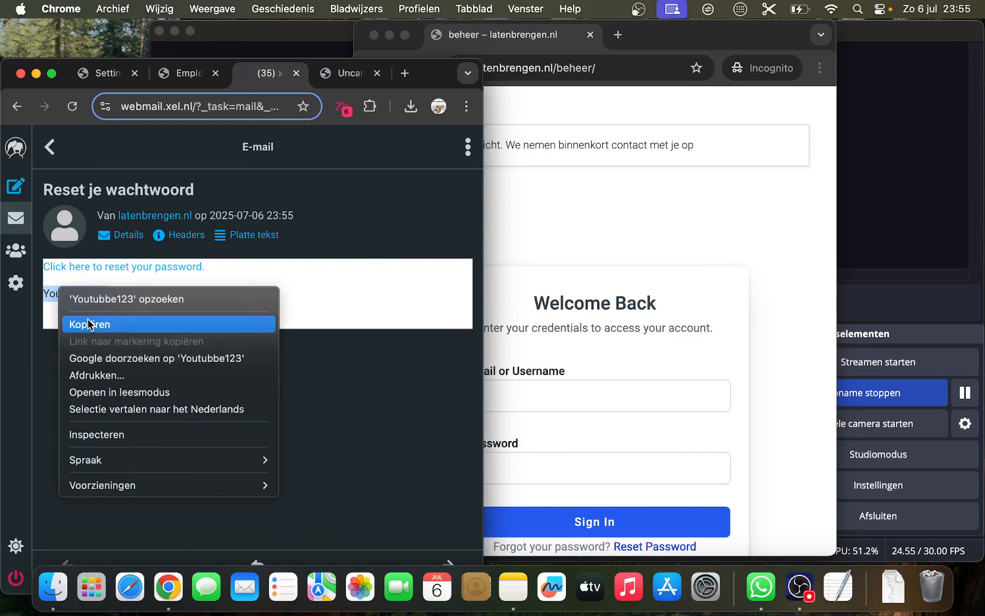
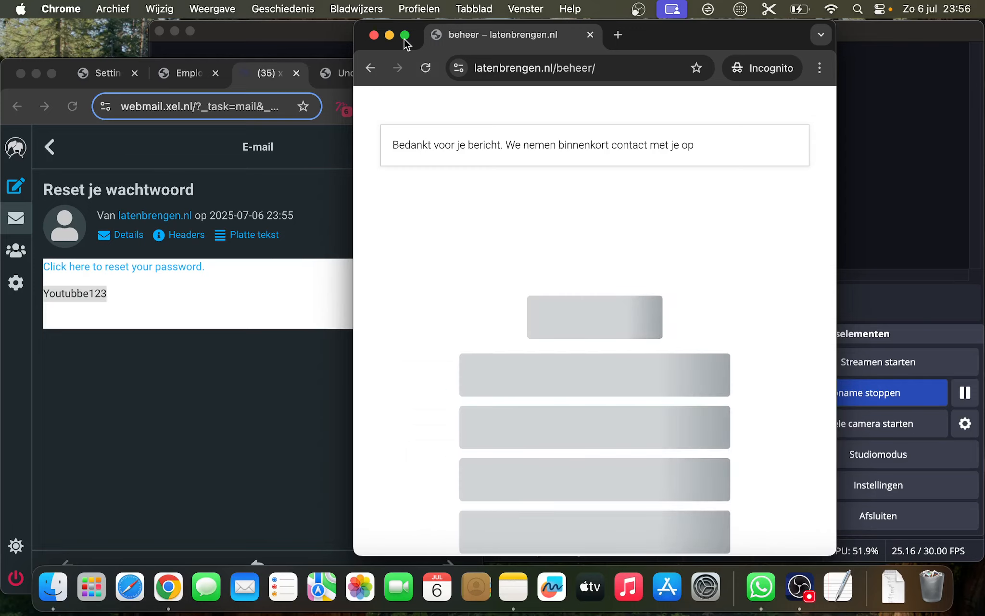
Step: Show the incognito window full screen and look over the Appointments page of the employee panel
left_click(404, 35)
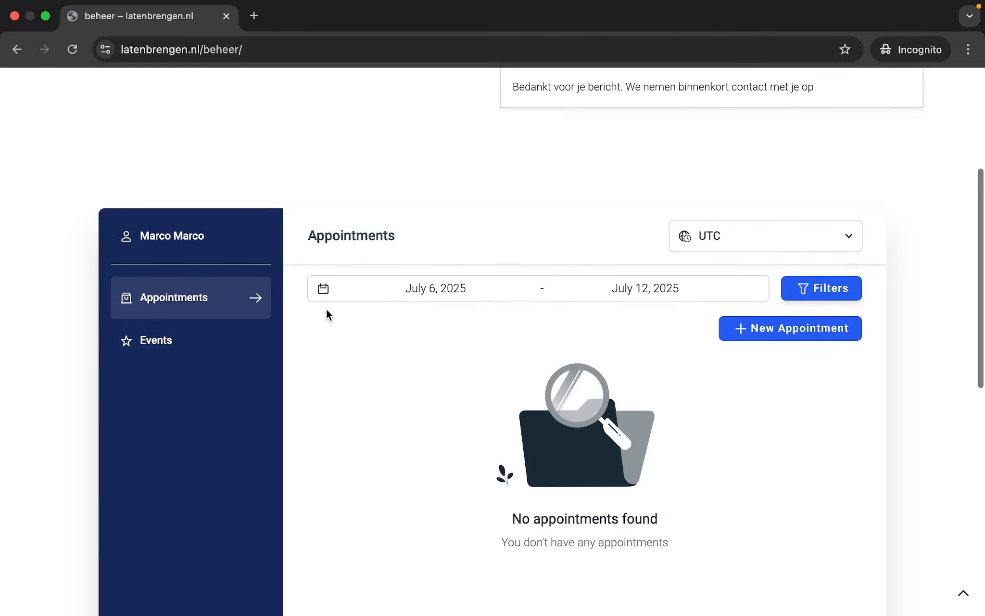
scroll(326, 310, "down", 4)
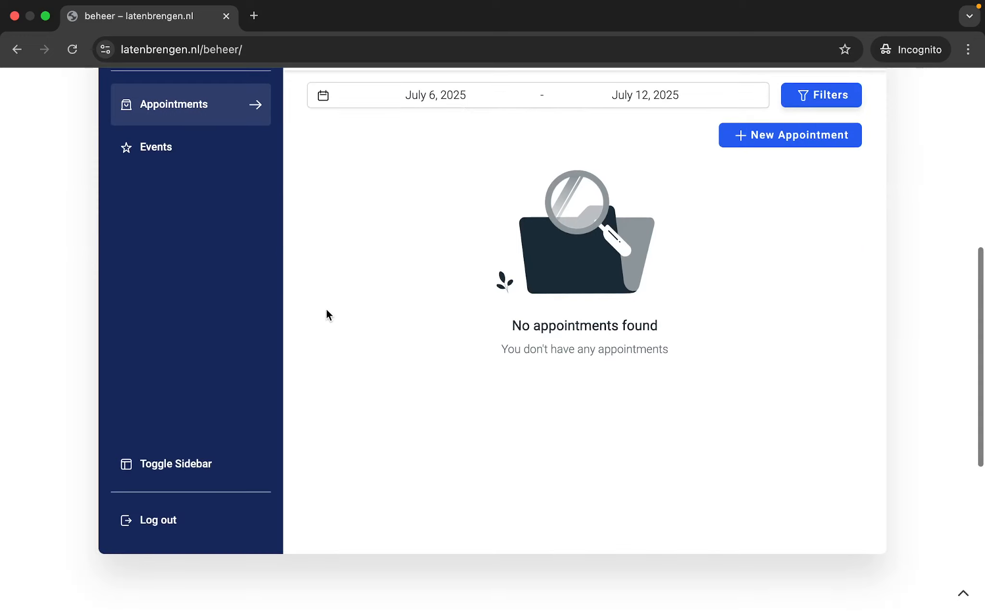
scroll(328, 314, "up", 1)
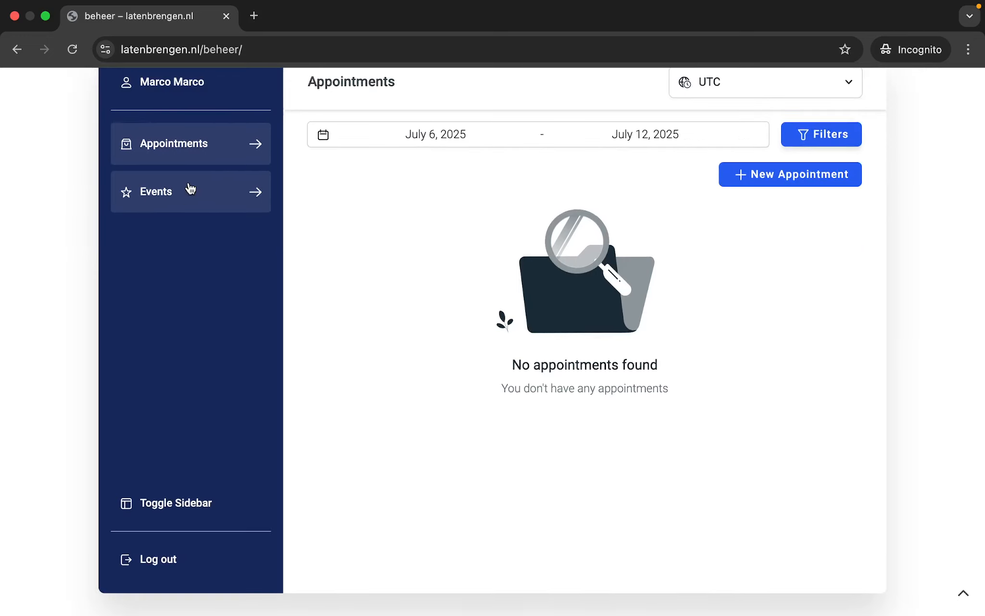
Step: Open a blank New Event form from the employee panel's Events page and review its Details fields
left_click(189, 187)
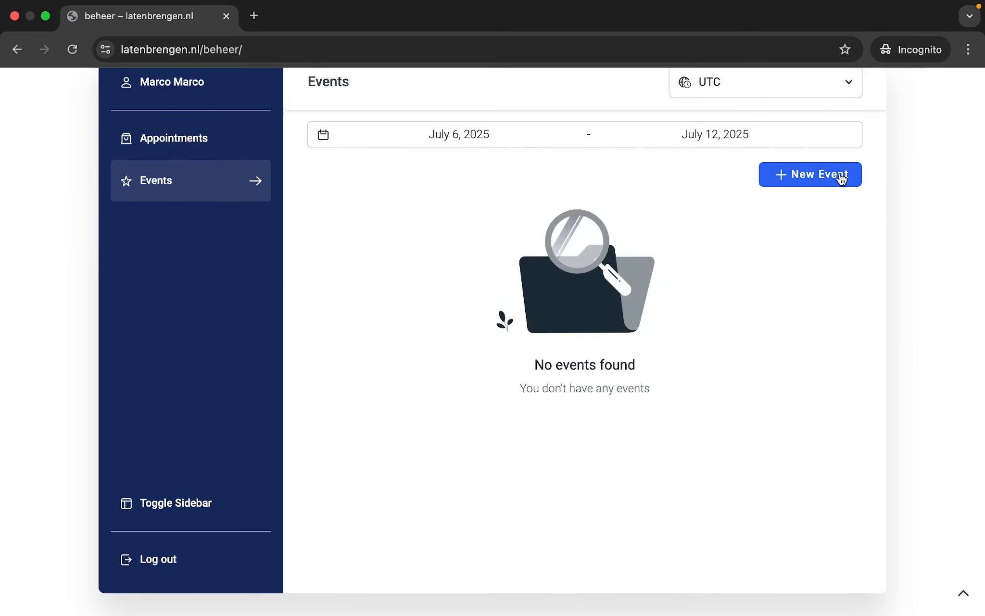
left_click(841, 177)
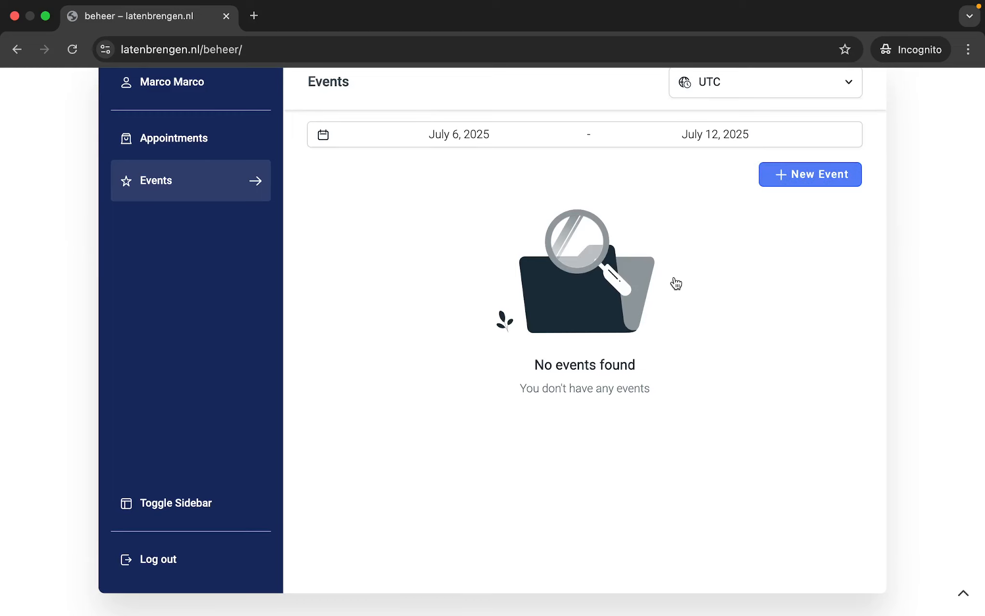
scroll(675, 279, "down", 3)
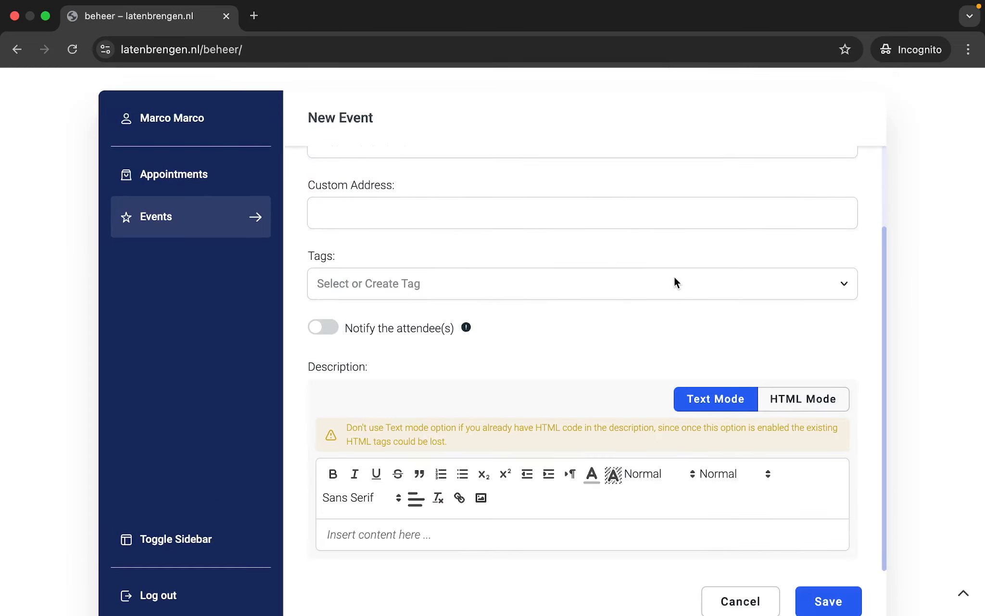
scroll(675, 279, "up", 3)
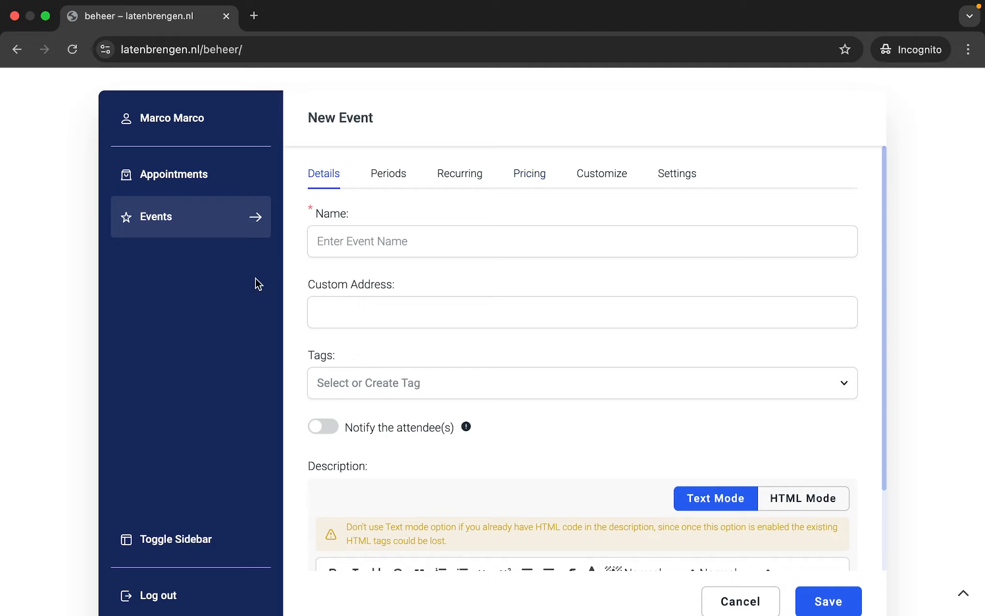
Step: Leave the New Event form unsaved and log out of the employee panel
scroll(258, 284, "down", 10)
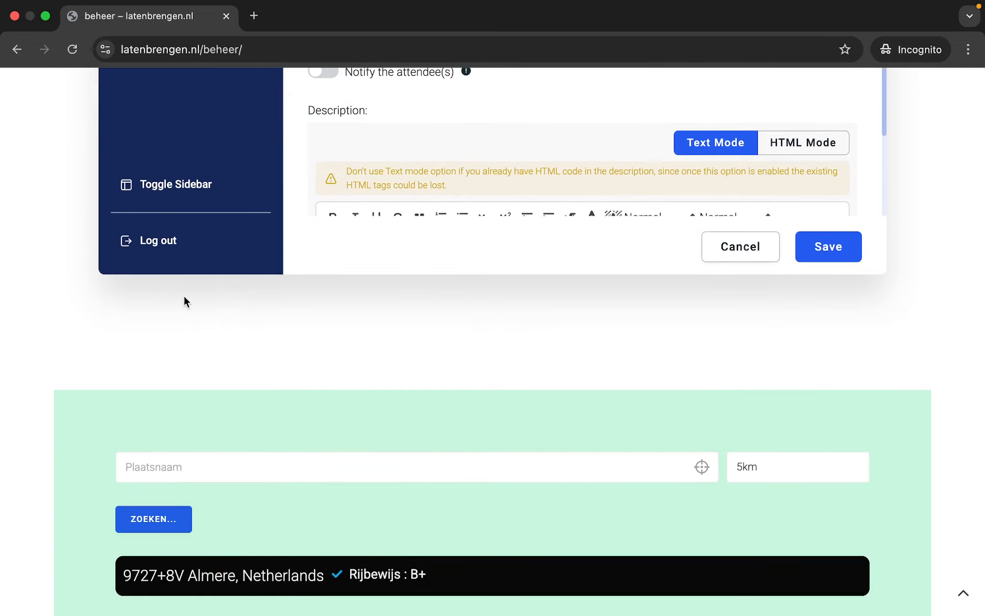
scroll(183, 300, "up", 1)
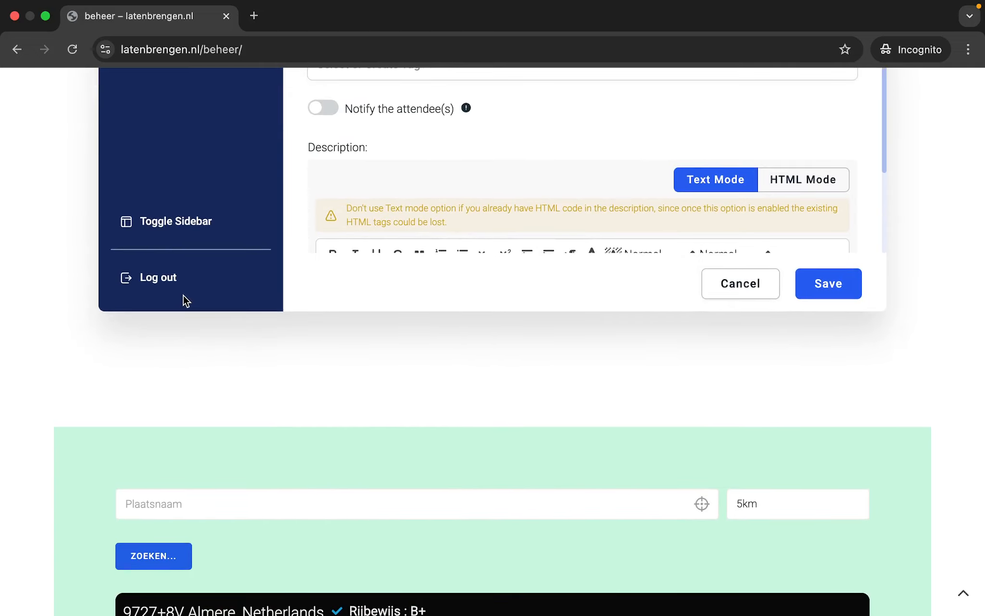
scroll(185, 300, "up", 1)
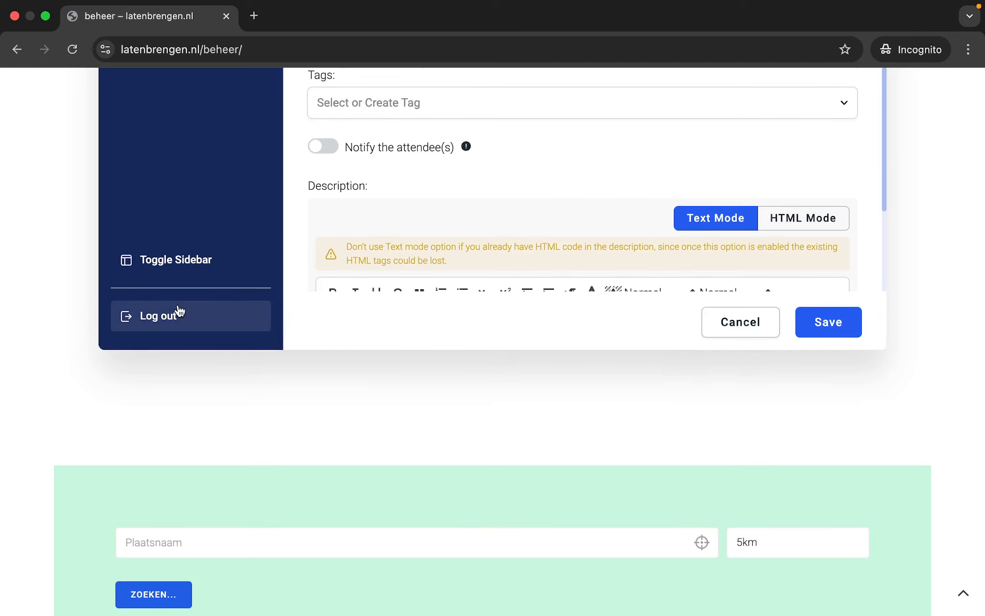
left_click(178, 314)
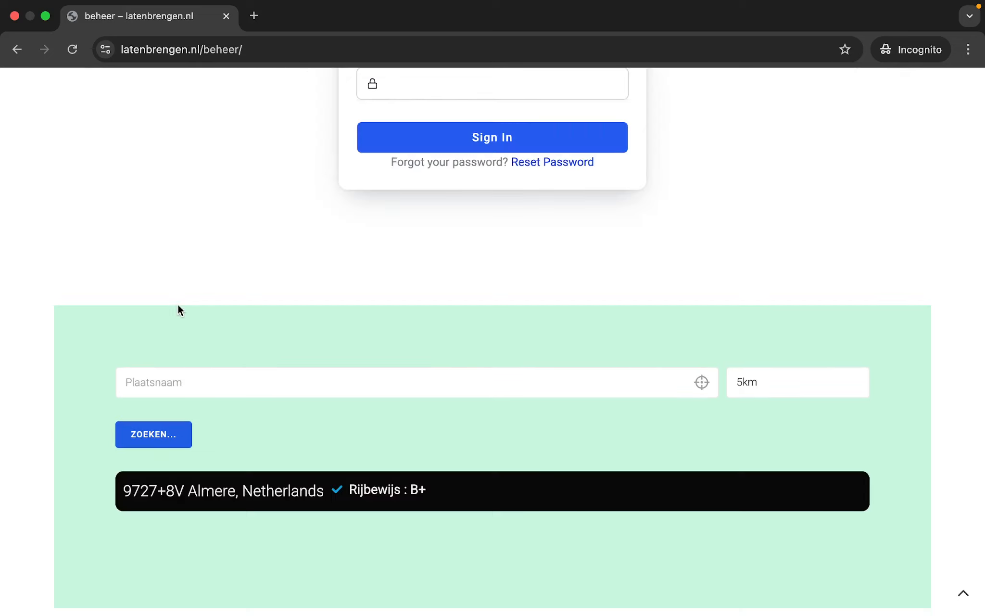
Step: Request a password reset access link for the prefilled account e-mail from the Welcome Back login form
scroll(397, 233, "up", 4)
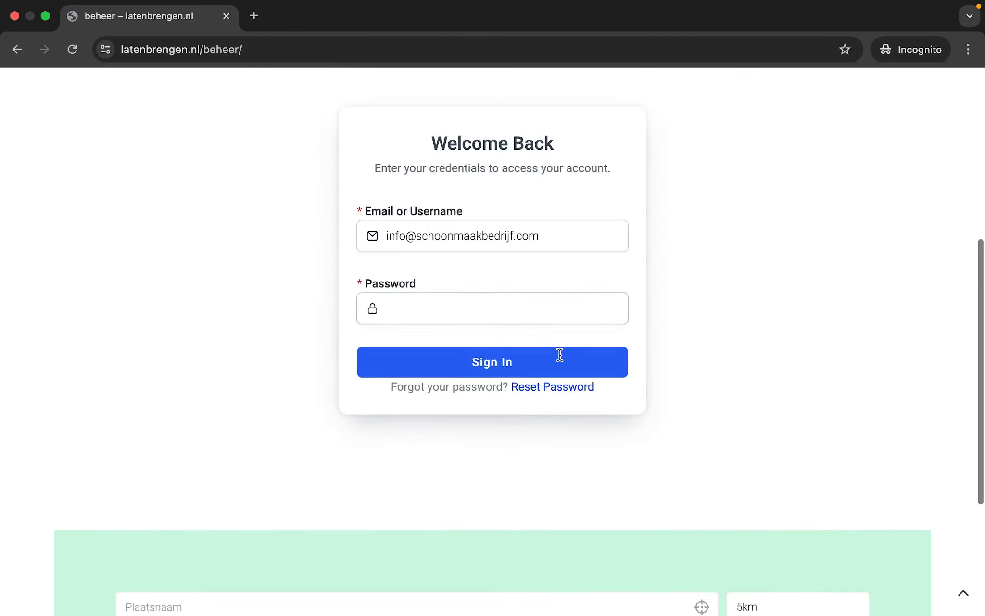
left_click(564, 387)
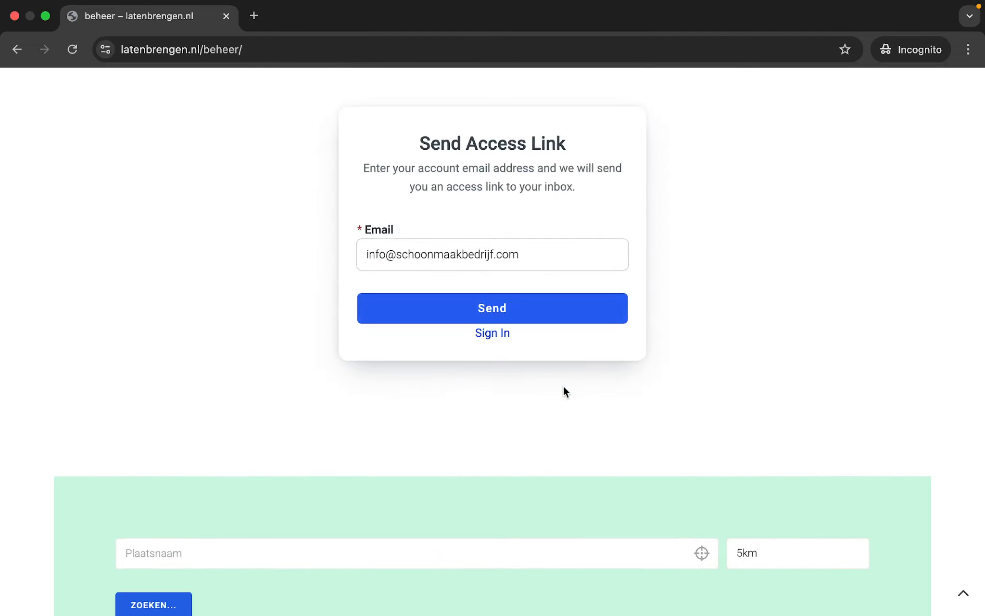
left_click(541, 316)
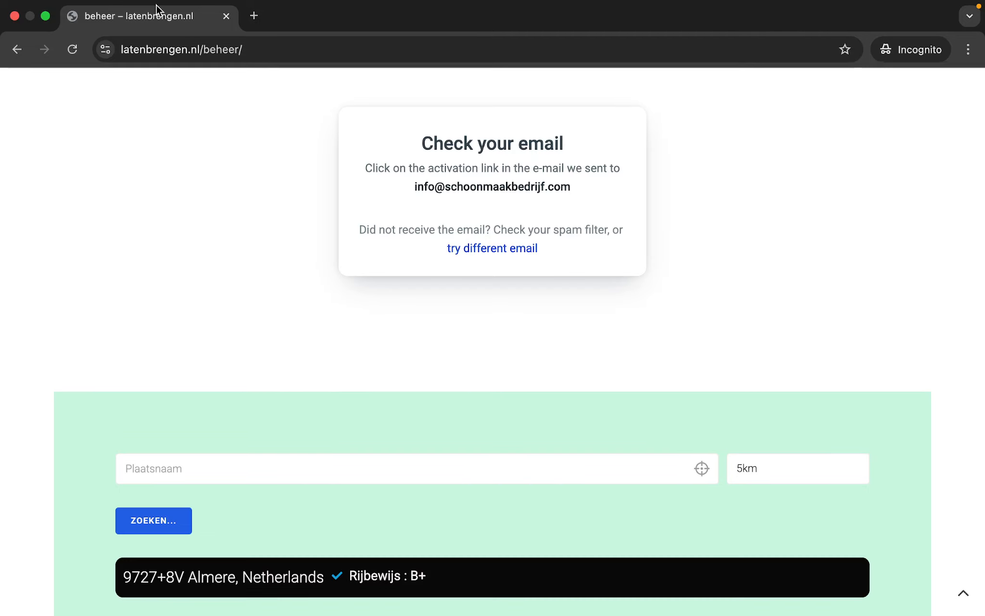